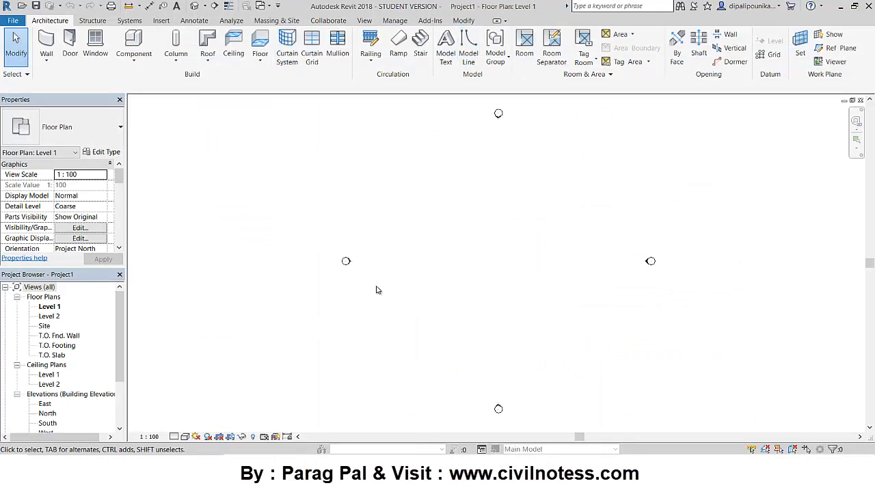
Step: Set the project's length unit to meters for the Common discipline
key(u)
key(n)
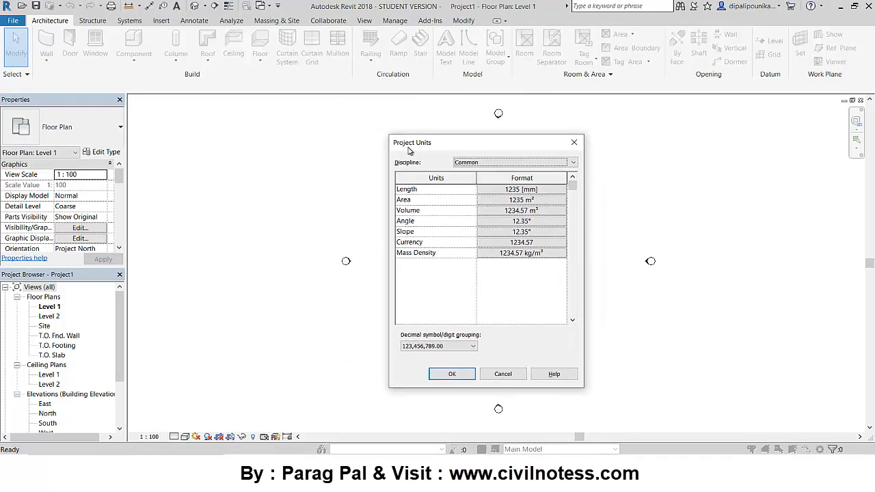
click(460, 162)
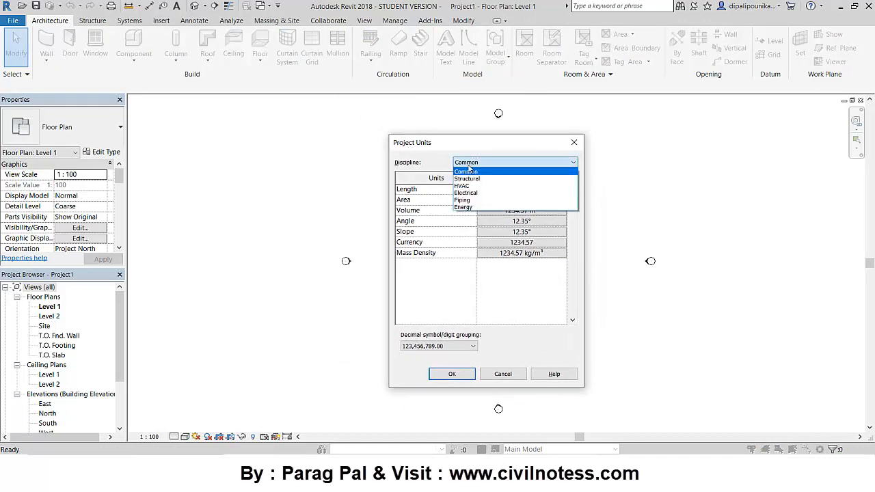
click(473, 173)
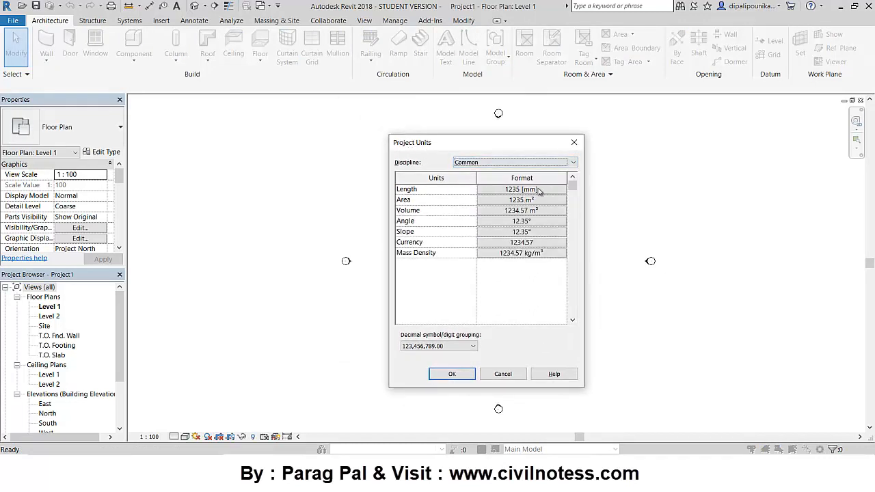
click(522, 189)
click(485, 208)
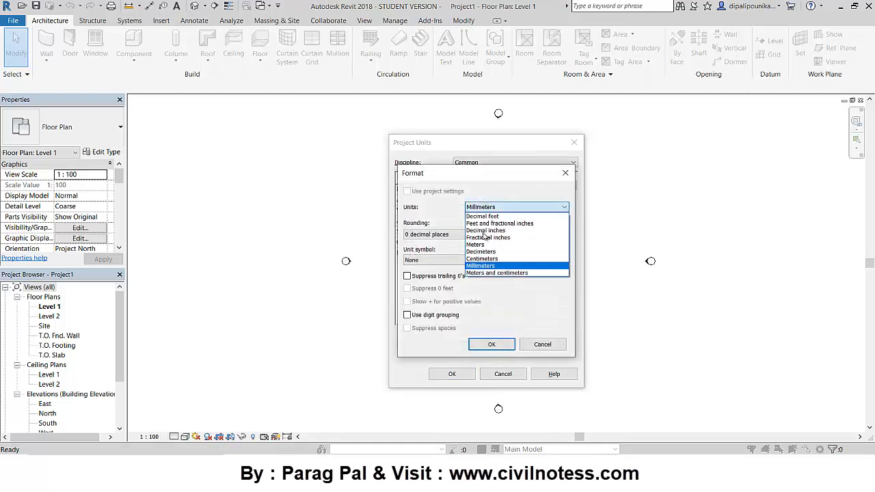
click(485, 247)
click(487, 344)
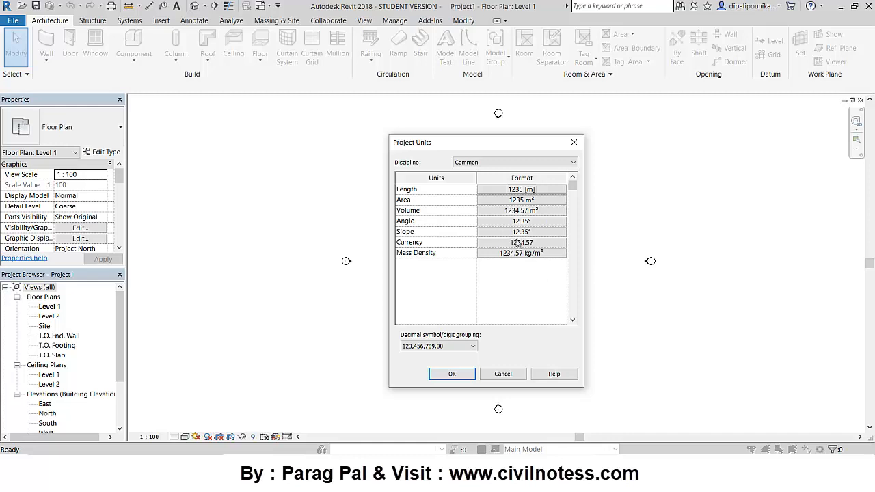
click(451, 375)
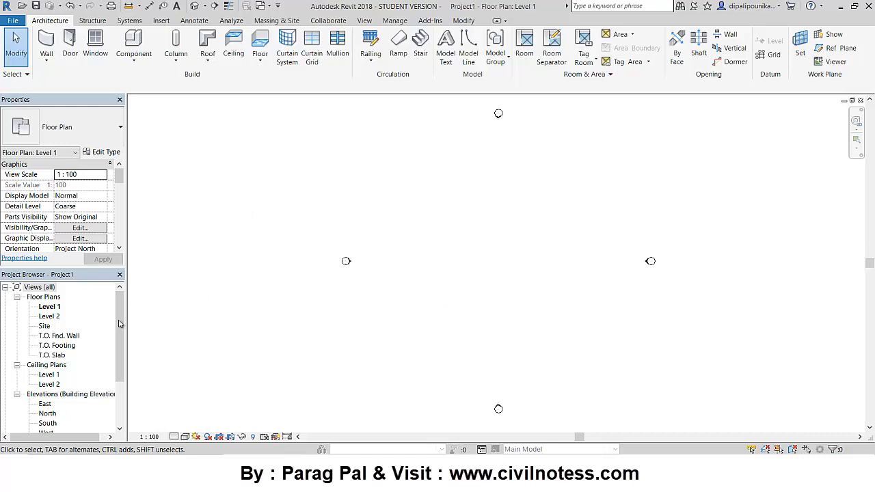
Step: In the South elevation, delete the T.O. Fnd. Wall, T.O. Slab, T.O. Footing and B.O. Footing levels together with their views
scroll(82, 361, down, 3)
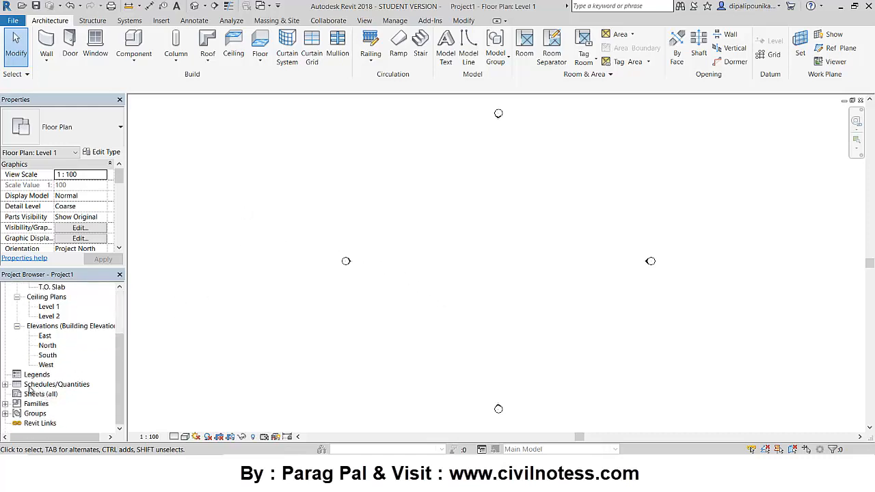
double_click(48, 356)
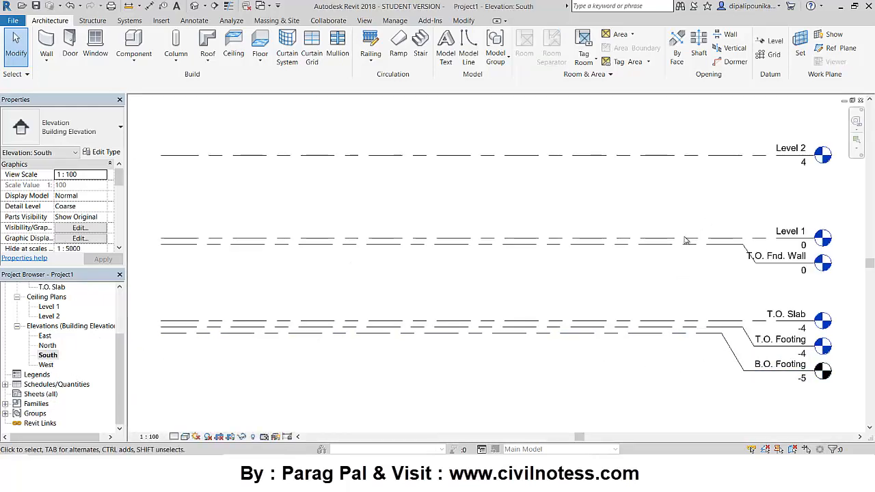
scroll(686, 239, down, 1)
click(790, 173)
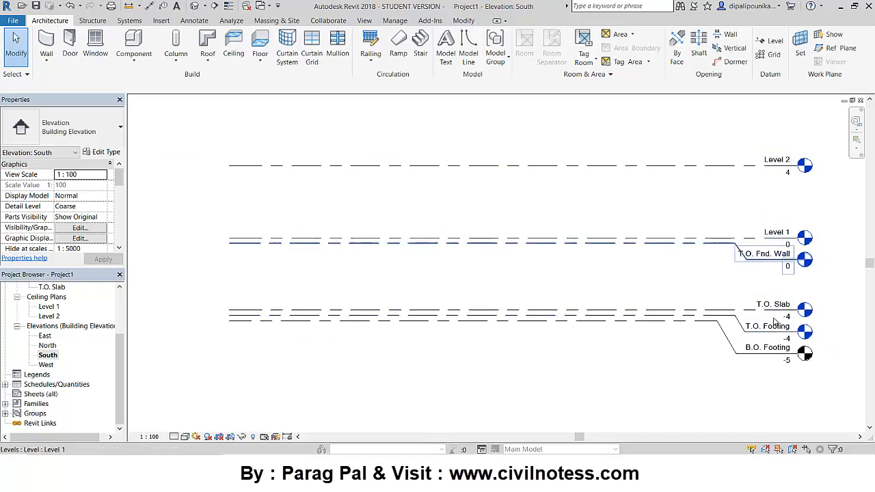
drag(818, 382, 761, 253)
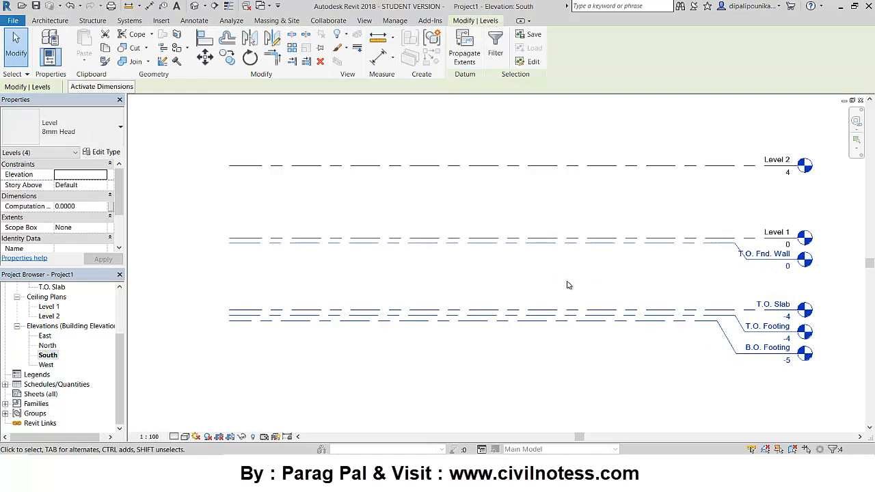
key(Delete)
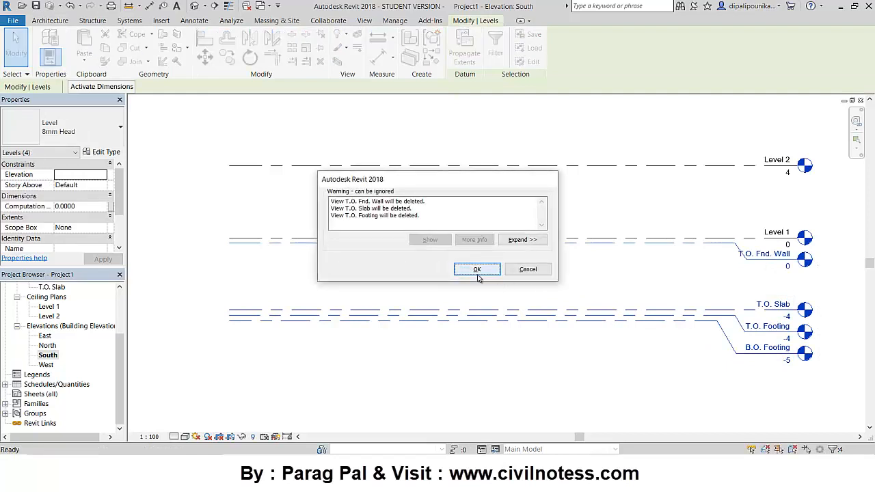
click(477, 269)
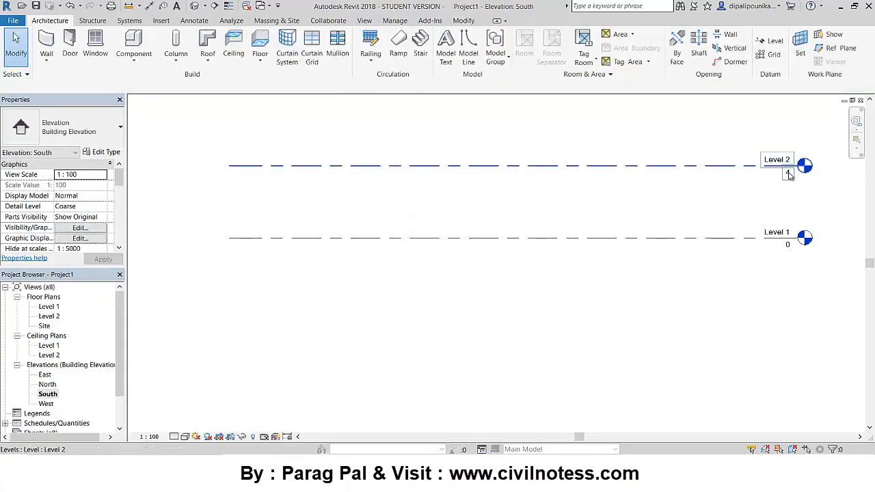
Step: Set the elevation of Level 2 to 3 m
click(788, 175)
click(786, 175)
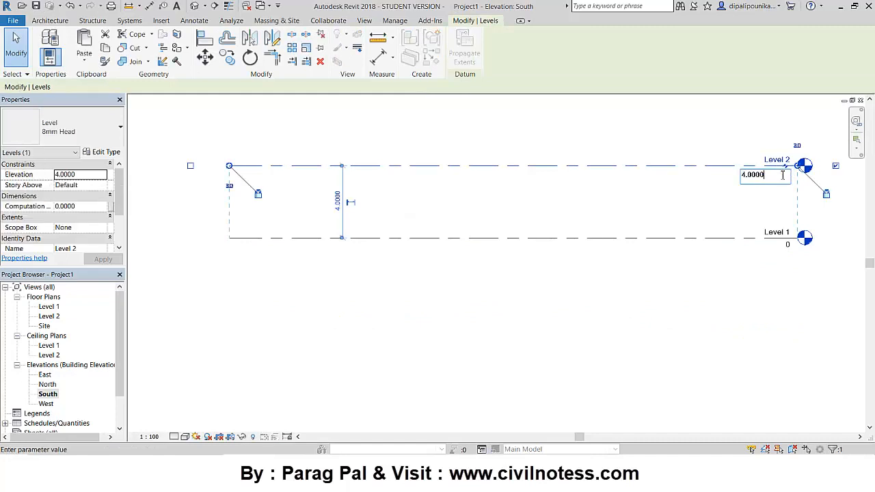
text(30)
double_click(738, 174)
text(3)
key(Return)
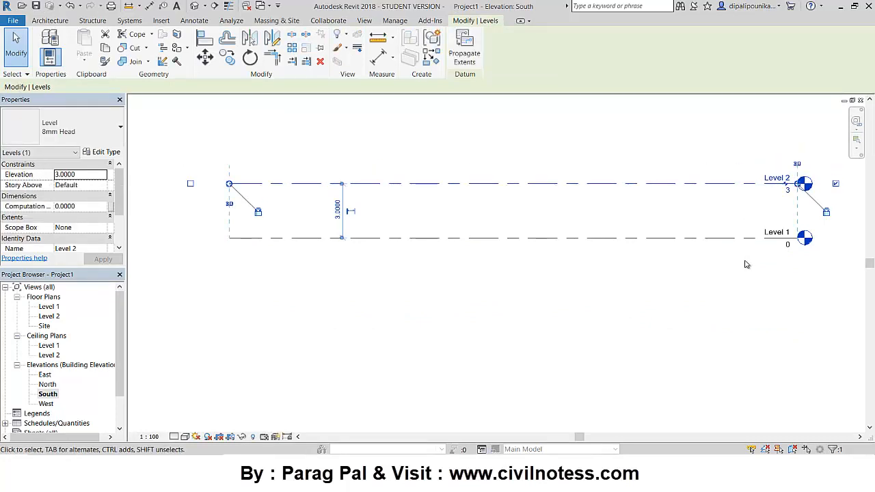
click(499, 260)
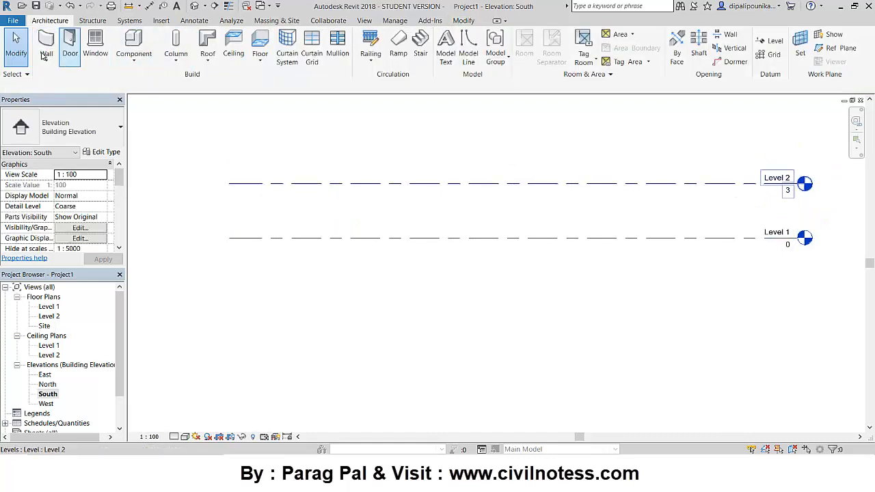
Step: Save the project as Project1 in a new folder on the desktop
click(19, 24)
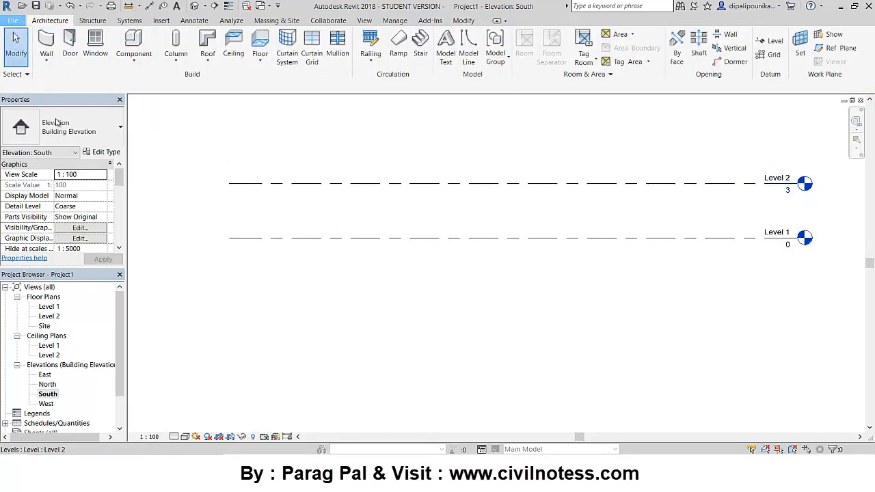
mouse_move(28, 164)
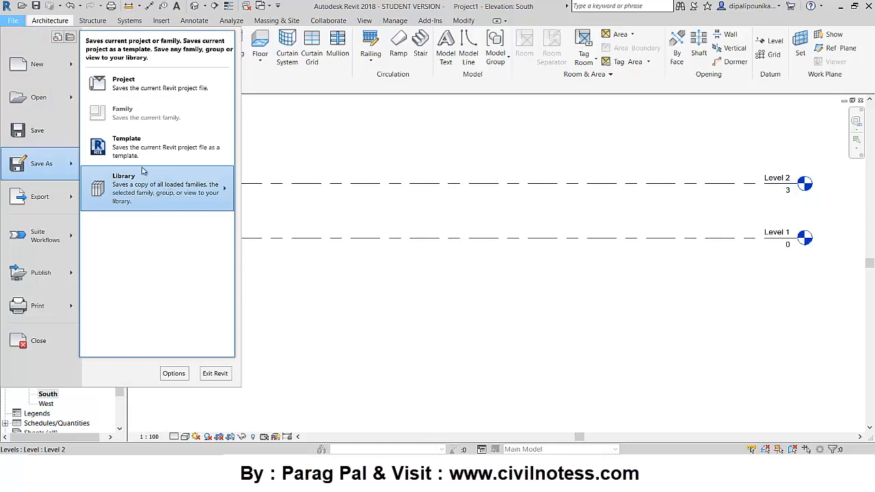
click(149, 87)
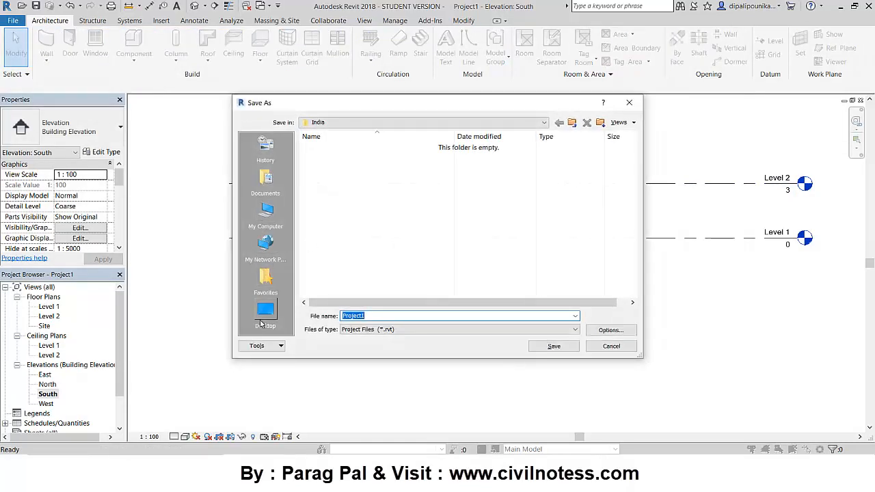
click(263, 313)
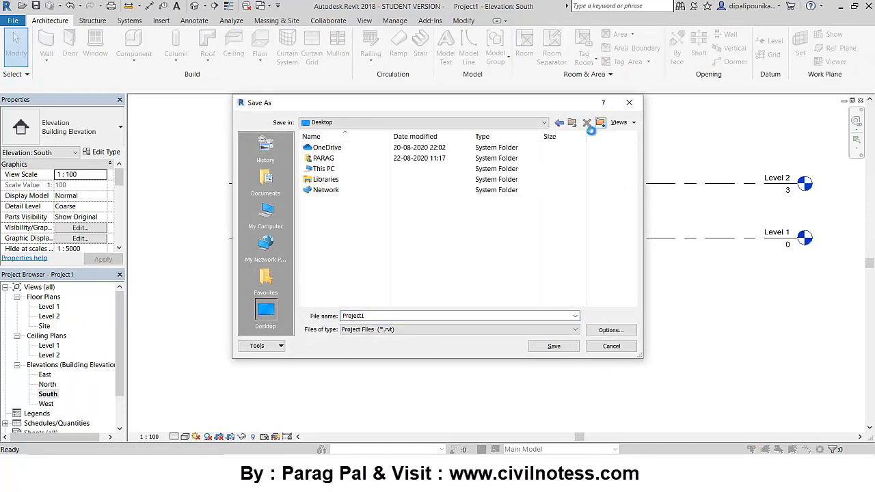
click(385, 205)
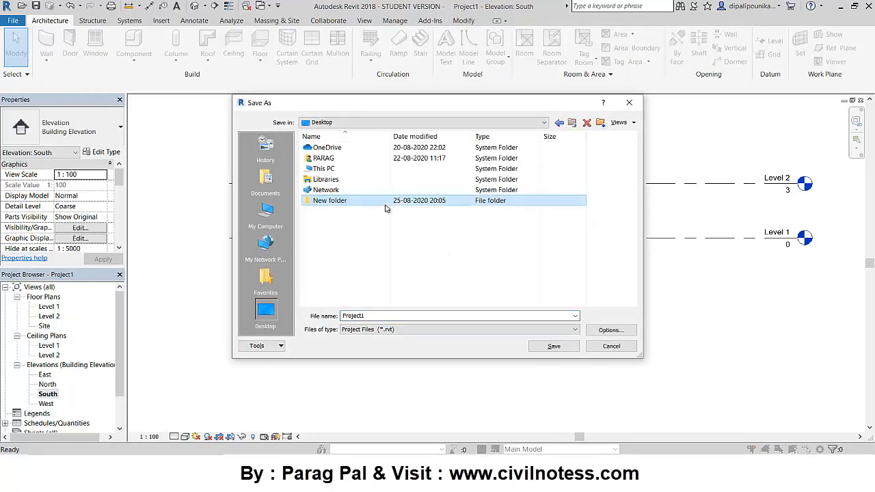
double_click(385, 202)
click(554, 346)
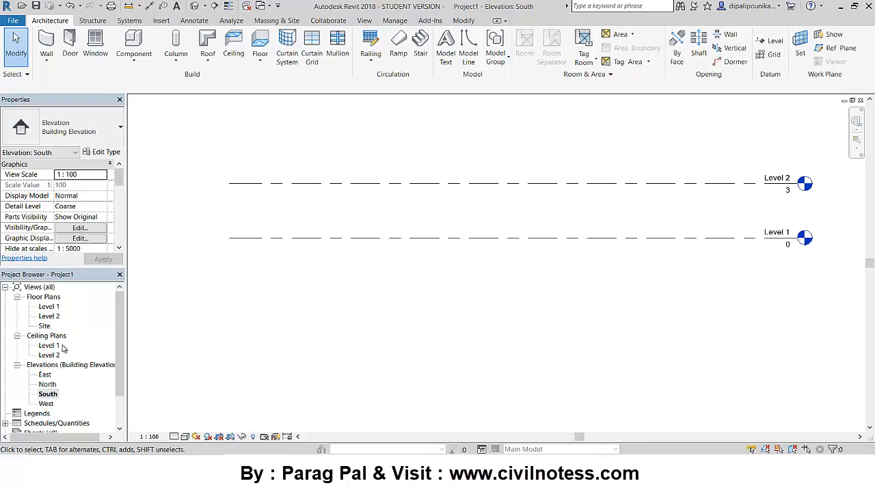
Step: In the Level 1 floor plan, set up a Generic - 300mm wall with an unconnected height of 3 m
double_click(49, 307)
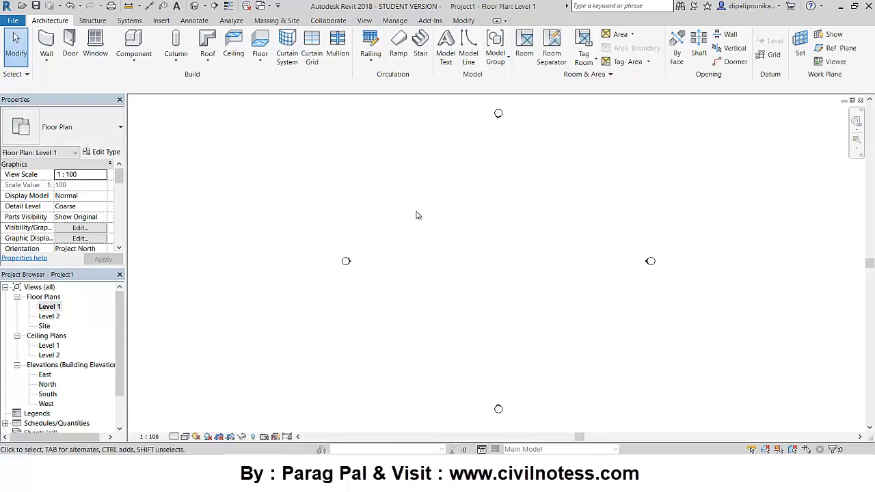
middle_drag(439, 276, 427, 271)
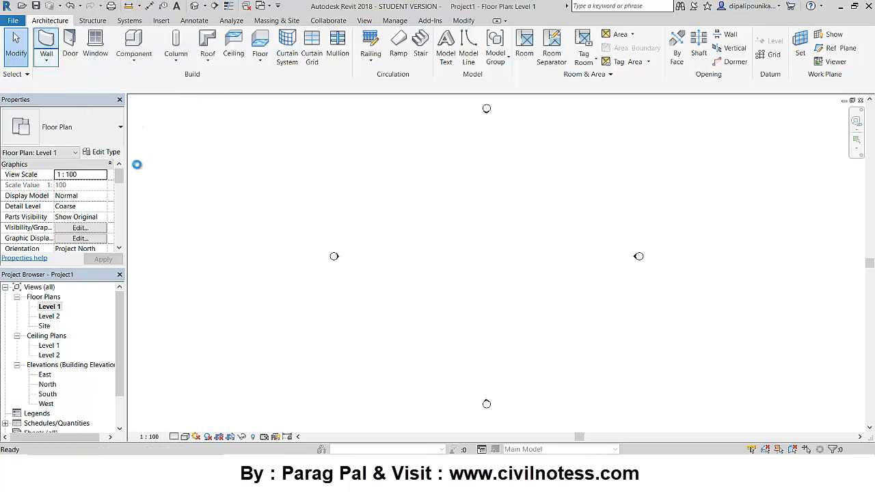
click(46, 42)
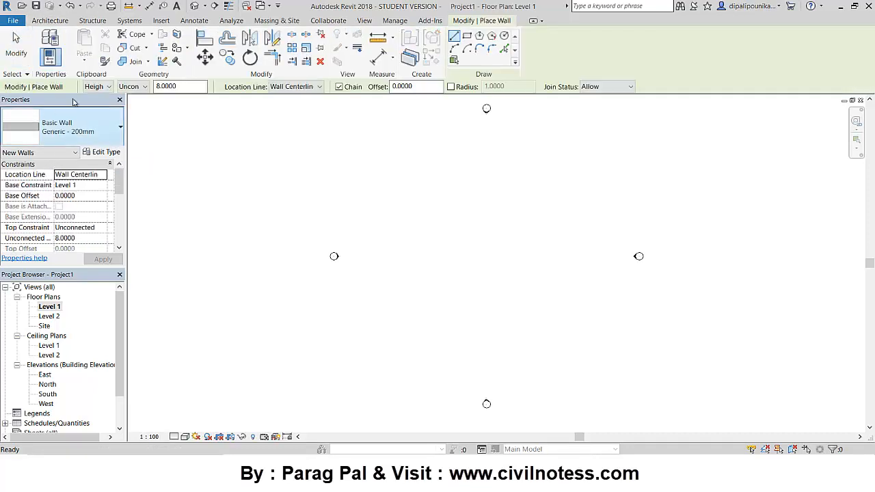
drag(191, 87, 115, 87)
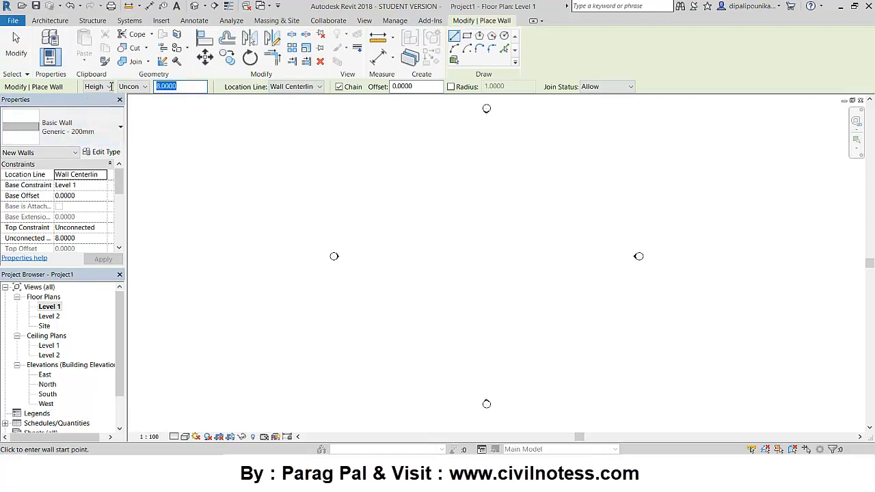
text(3)
click(89, 141)
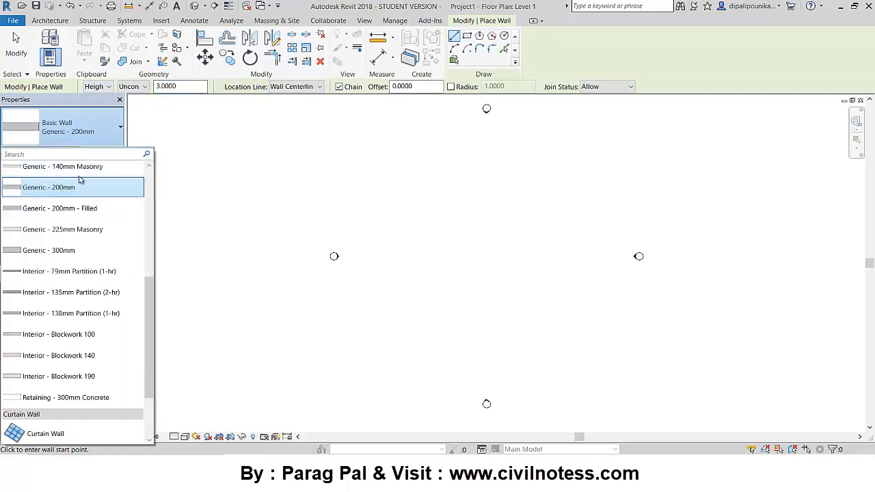
key(Escape)
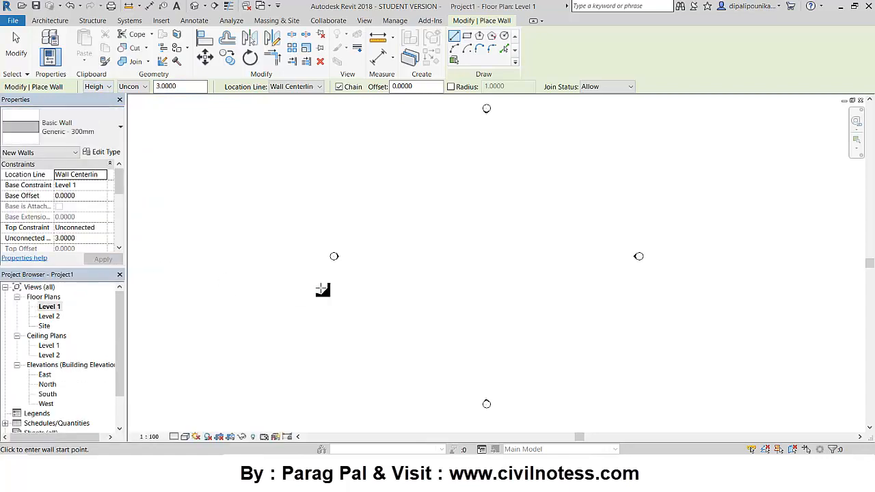
Step: Draw the room's lower horizontal wall 4 m long from right to left, in the lower part of the plan
scroll(387, 318, up, 3)
middle_drag(500, 329, 351, 285)
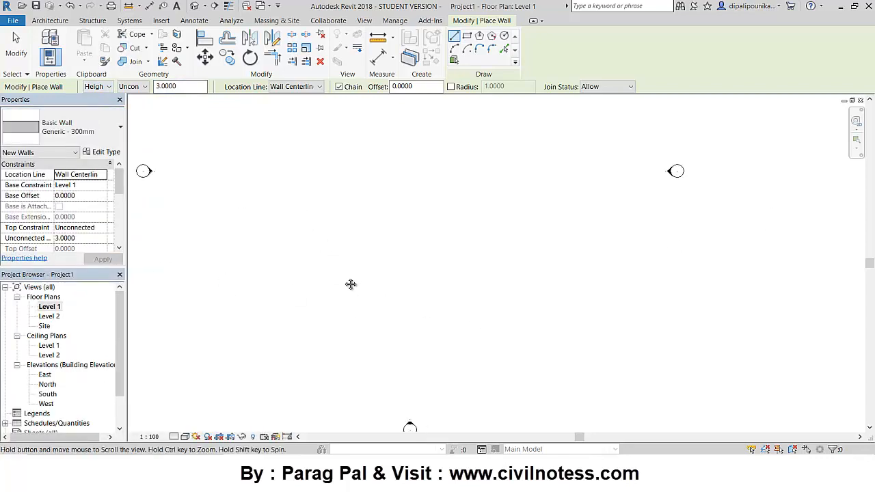
middle_drag(381, 326, 457, 322)
click(452, 346)
scroll(351, 355, up, 2)
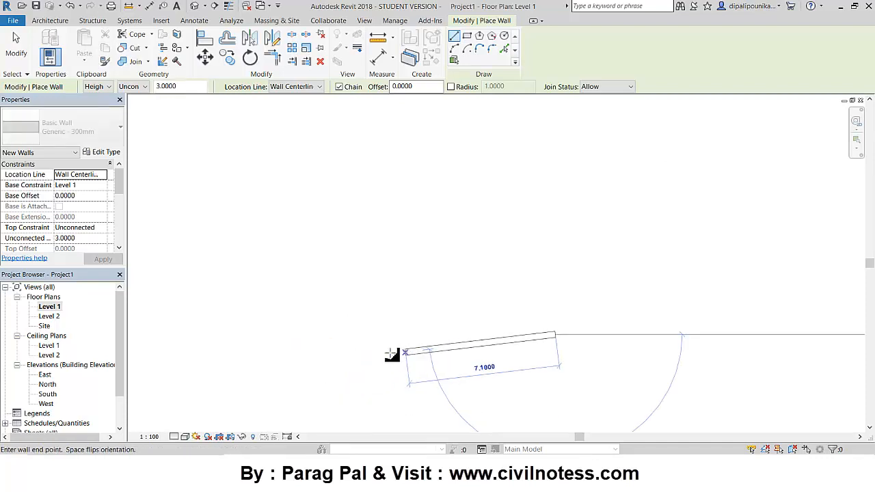
middle_drag(346, 335, 247, 315)
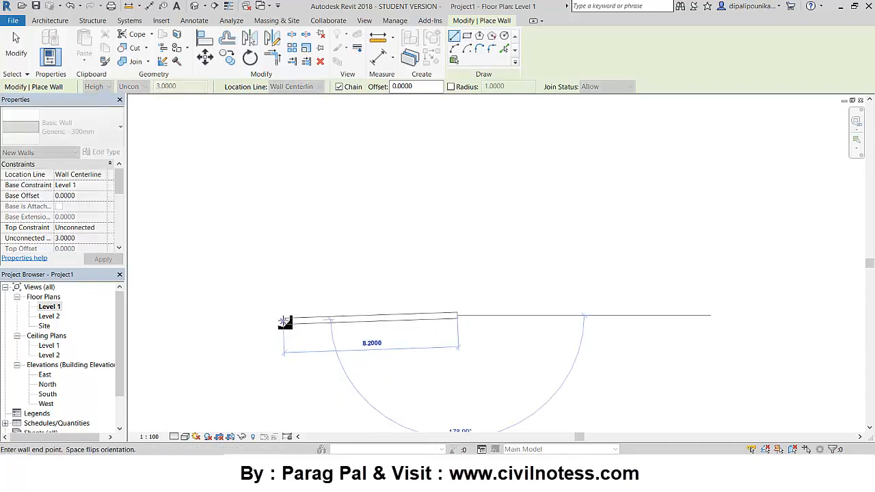
text(4)
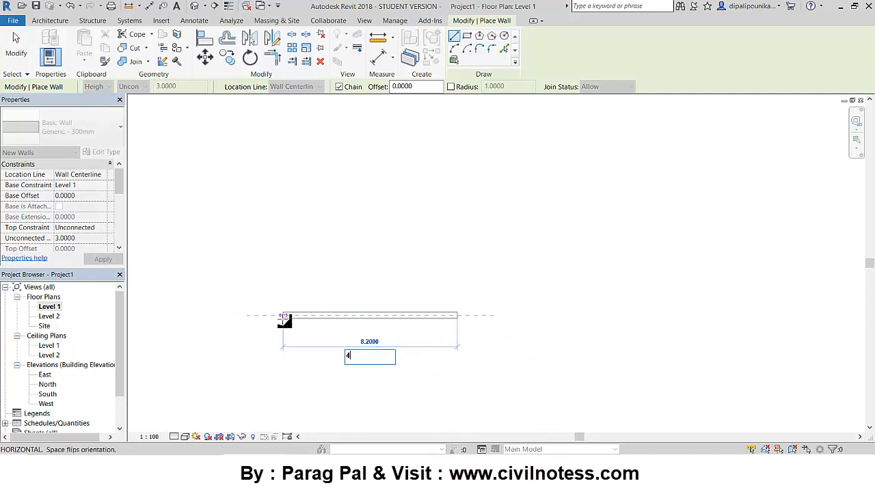
key(Return)
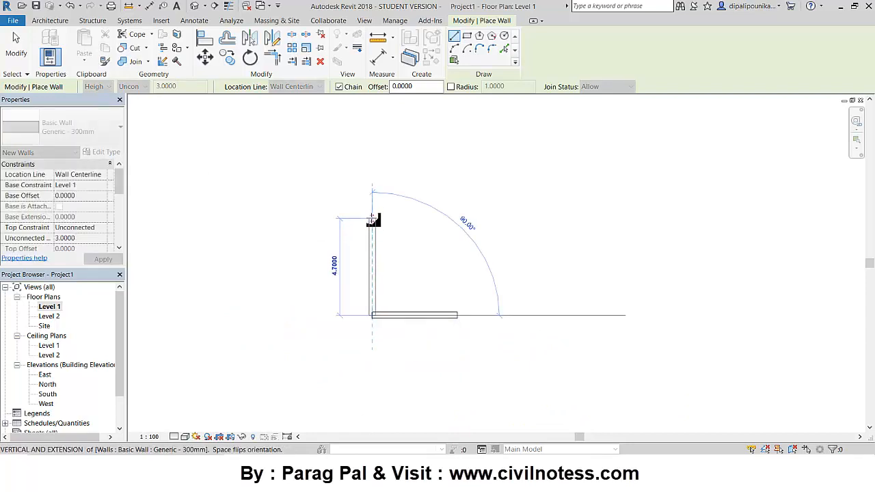
Step: Complete the rectangular room with a 4.5 m wall upward, a 4 m wall to the right and a closing wall to the start point
text(4.5)
key(Return)
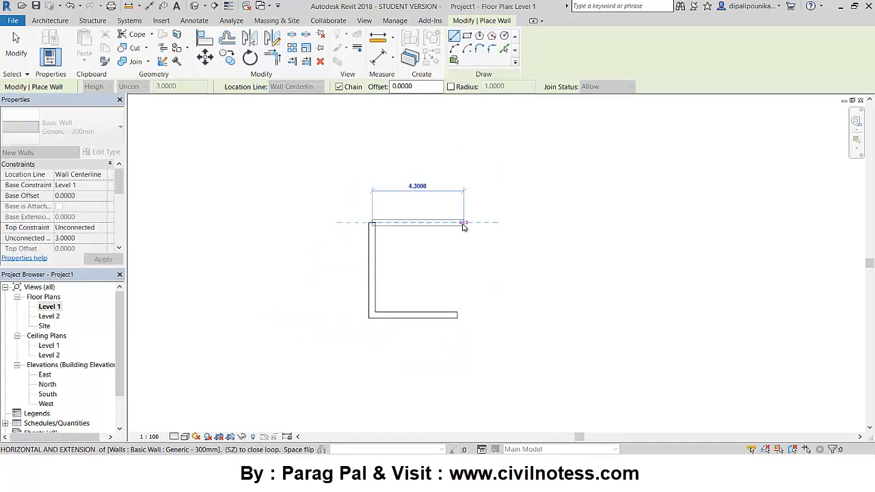
text(4)
key(Return)
click(457, 315)
Step: Draw a 3 m wall straight up from the room's upper-left corner
scroll(378, 200, up, 4)
middle_drag(369, 239, 346, 223)
scroll(339, 230, up, 2)
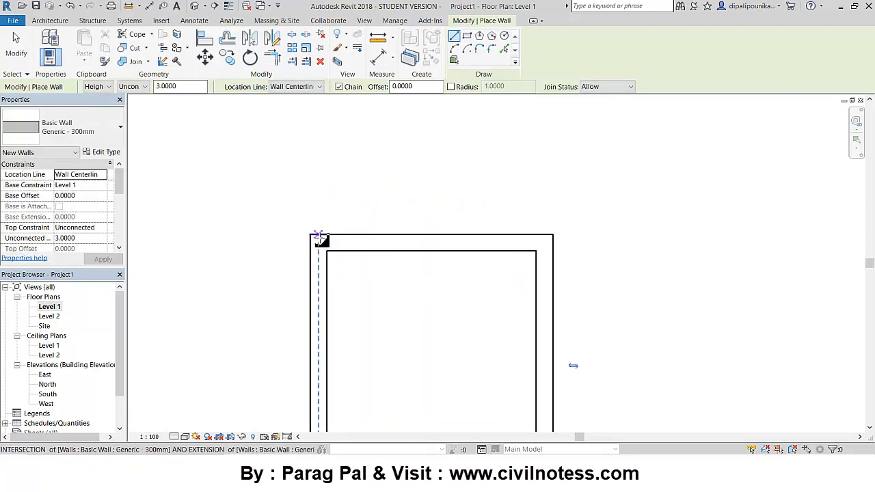
click(320, 237)
middle_drag(328, 176, 312, 257)
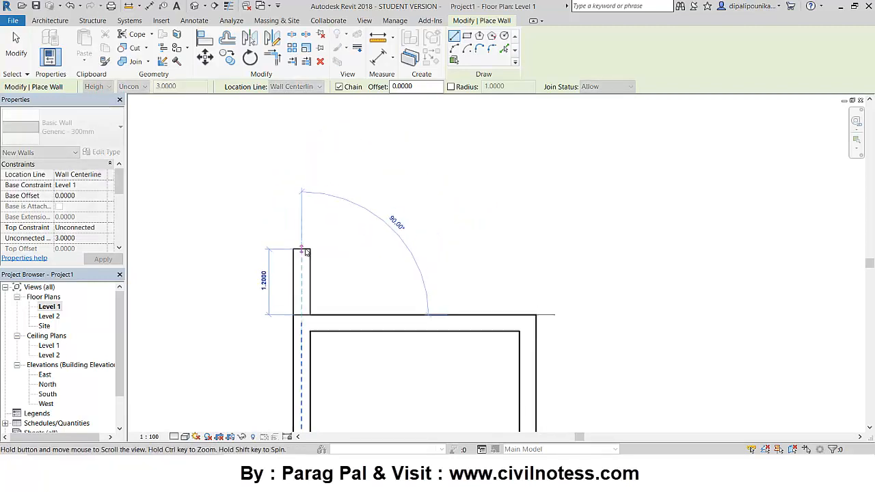
text(3)
key(Return)
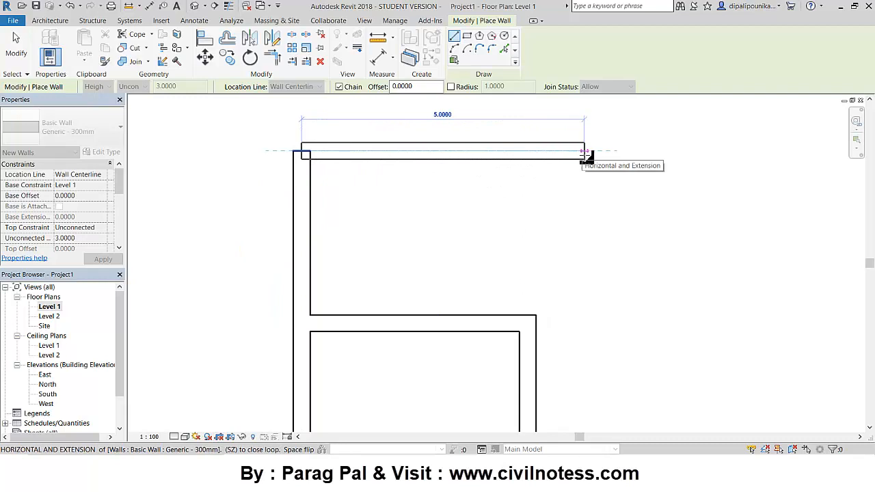
Step: Draw a 5.5 m wall to the right and close the upper room down and back to the first room's upper-right corner
text(5.5)
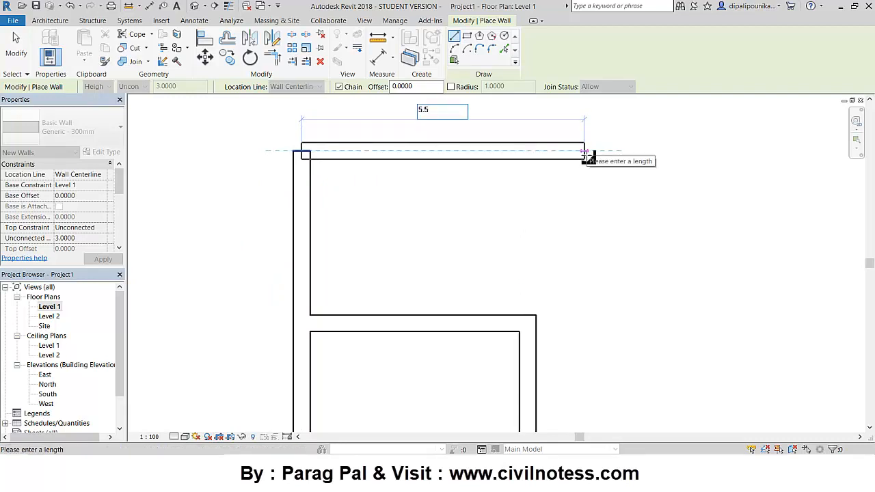
key(Return)
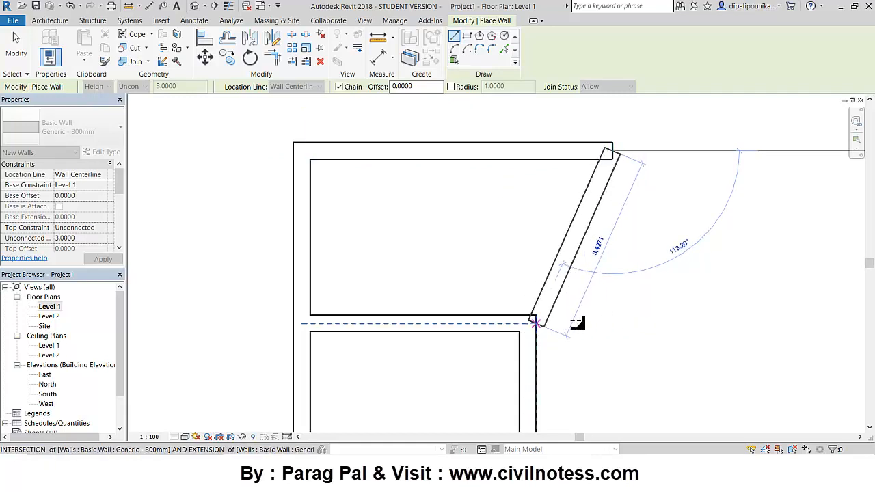
click(611, 322)
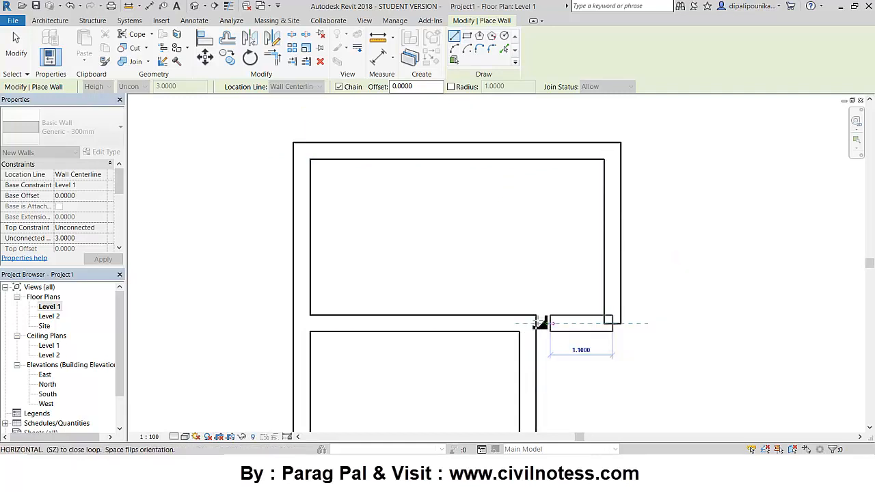
click(536, 324)
Step: Draw a 2 m wall to the right from the upper room's lower-right corner
scroll(527, 335, down, 2)
middle_drag(582, 286, 467, 252)
scroll(471, 312, down, 1)
middle_drag(433, 303, 389, 251)
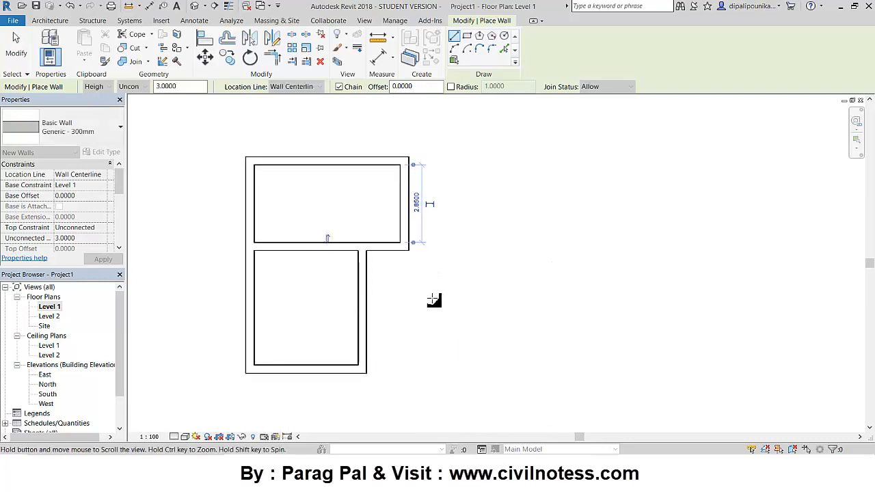
scroll(416, 249, up, 2)
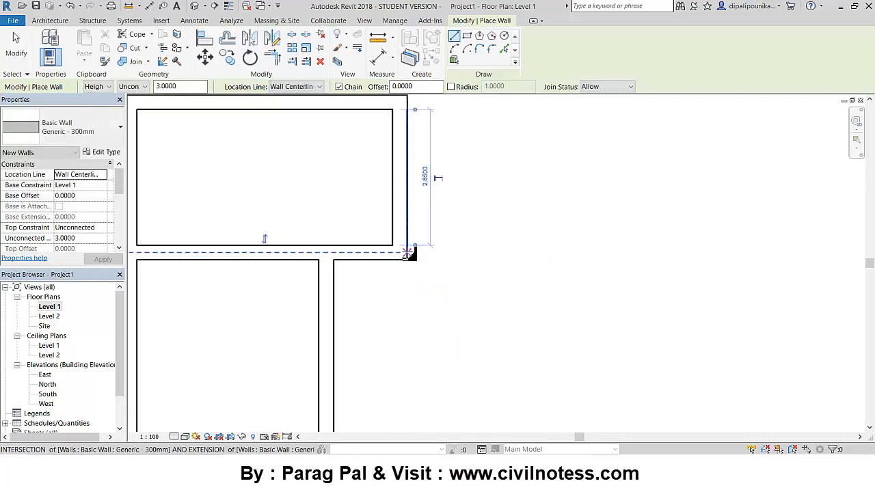
click(407, 253)
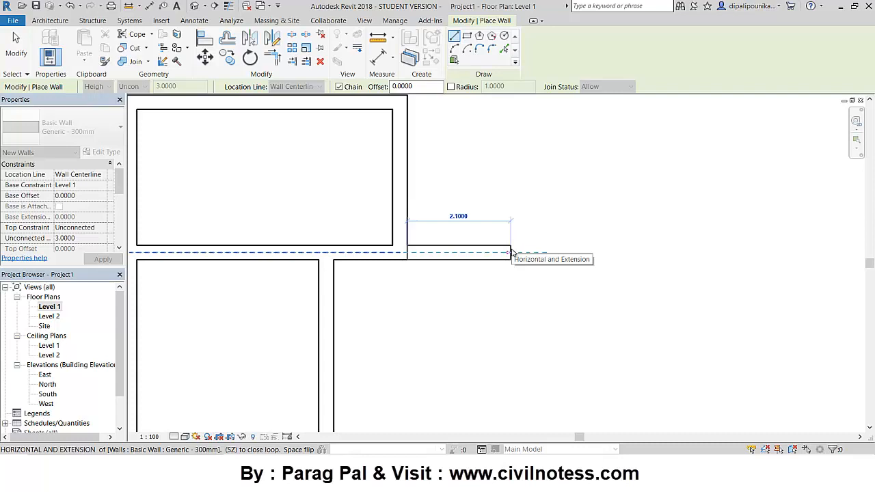
text(2)
key(Return)
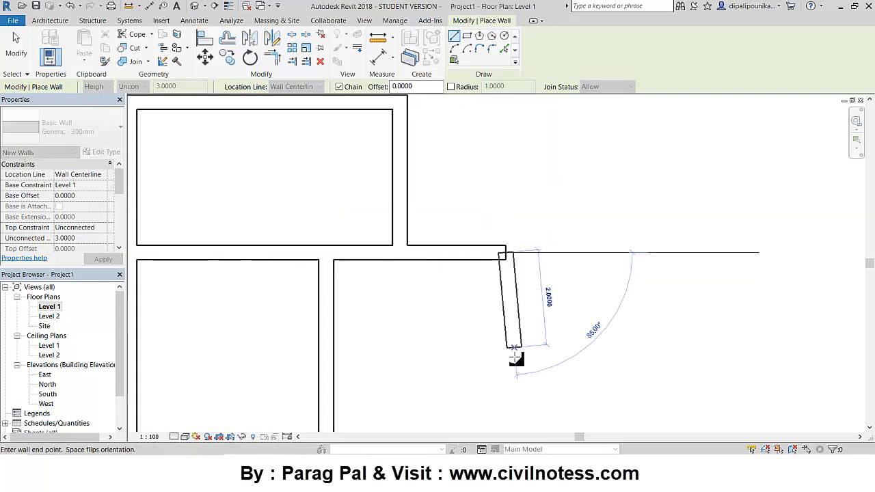
Step: Enclose the middle room with a 3 m wall downward and a wall left to the first room's right wall
middle_drag(503, 366, 492, 296)
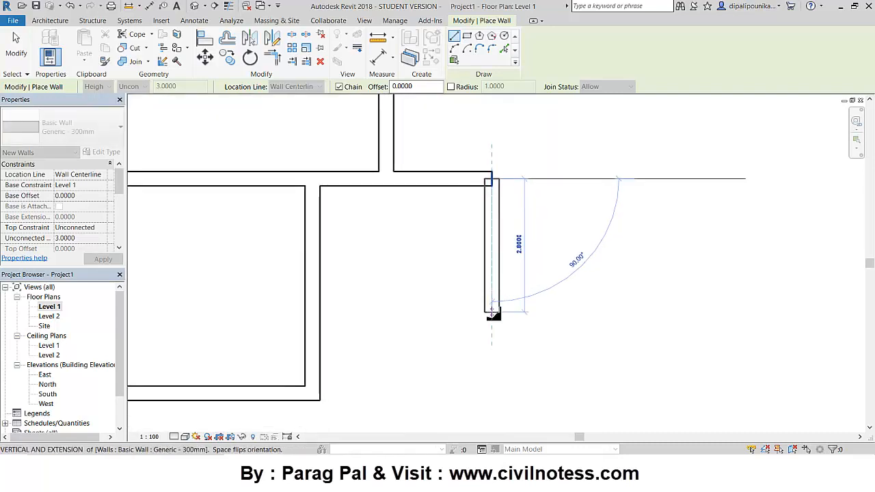
text(3)
key(Return)
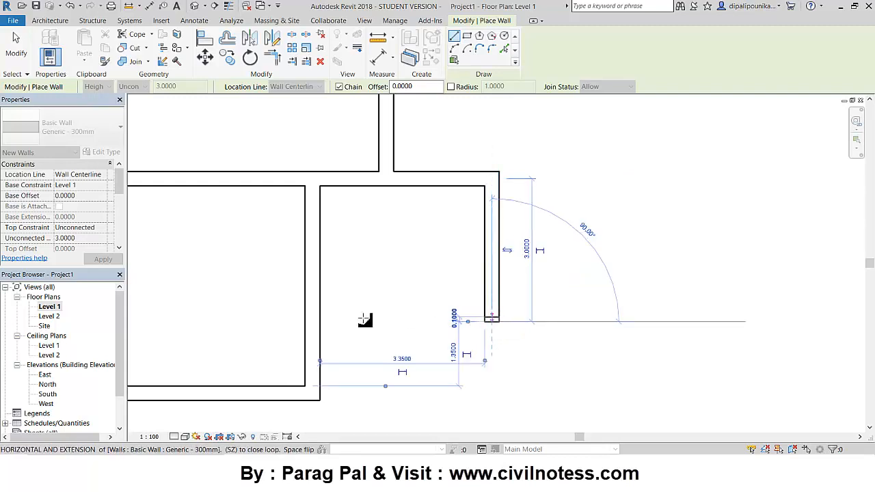
click(425, 313)
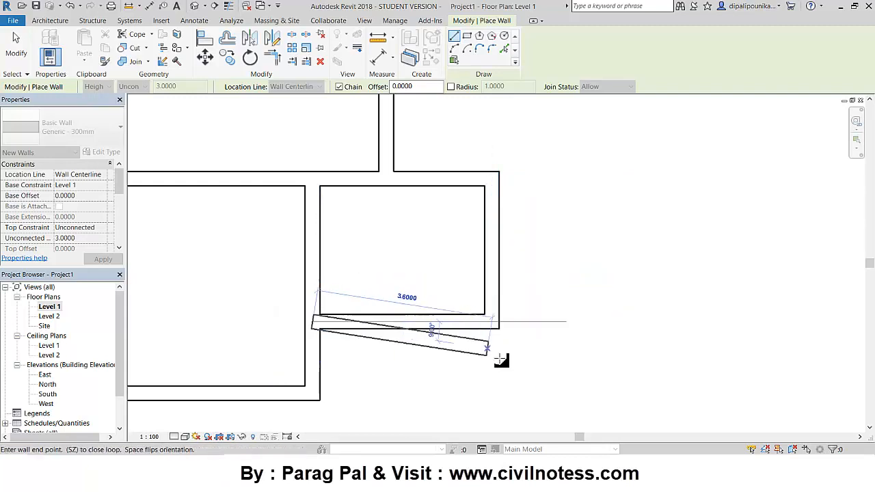
key(Escape)
key(Escape)
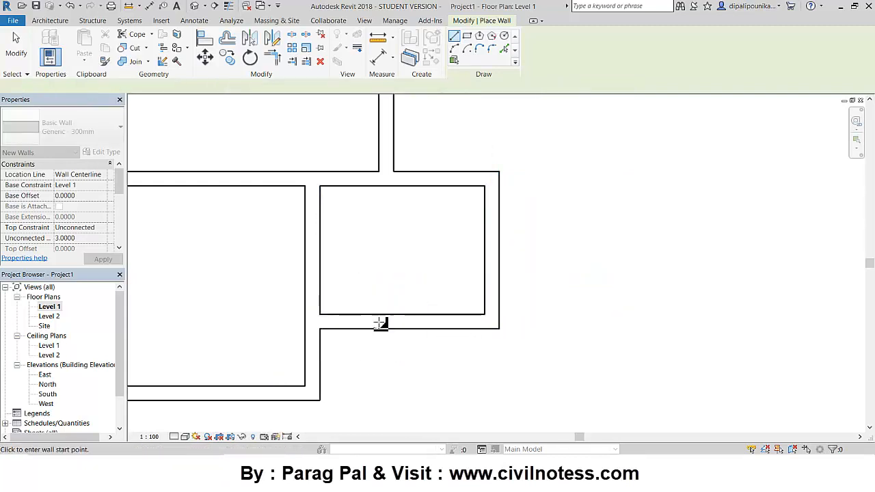
Step: Add a room below with a 3 m wall down from the middle room's lower-right corner, closed left and up to the first room's lower-right corner
click(491, 322)
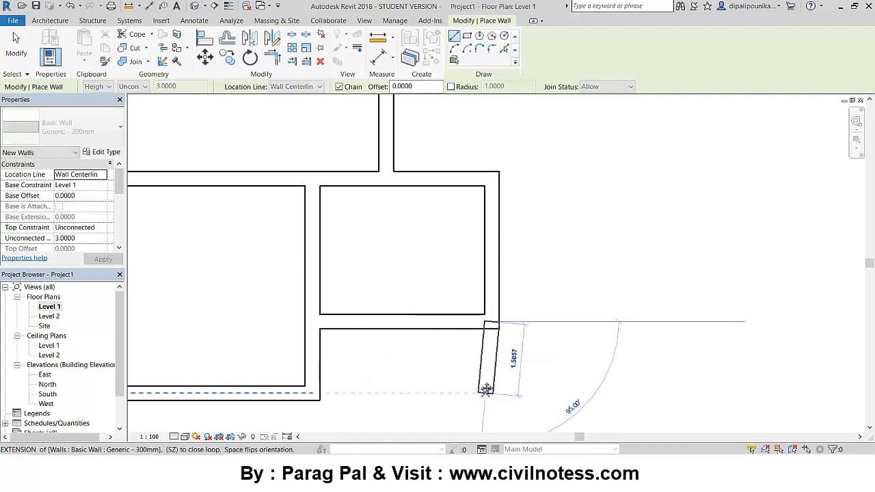
middle_drag(483, 391, 485, 256)
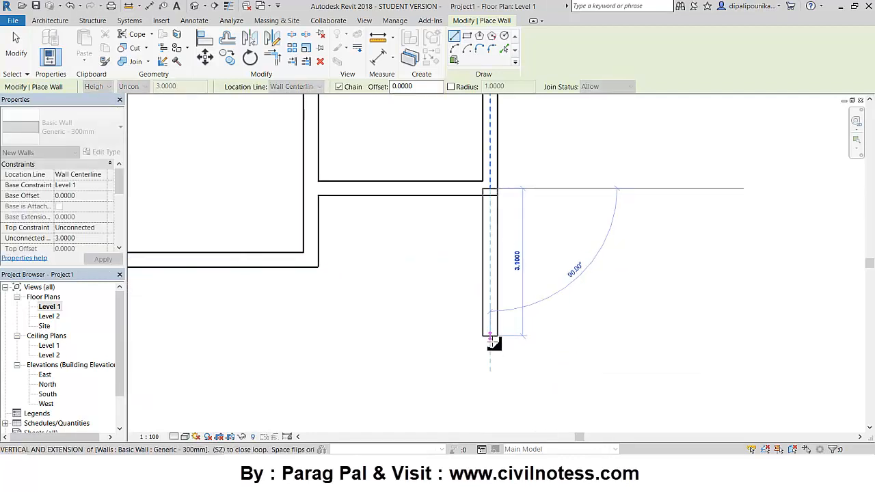
text(3)
key(Return)
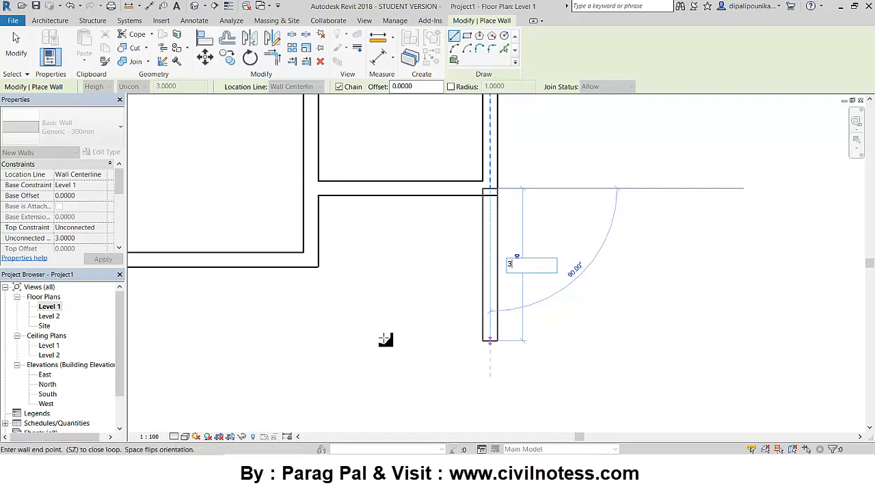
click(312, 333)
click(311, 267)
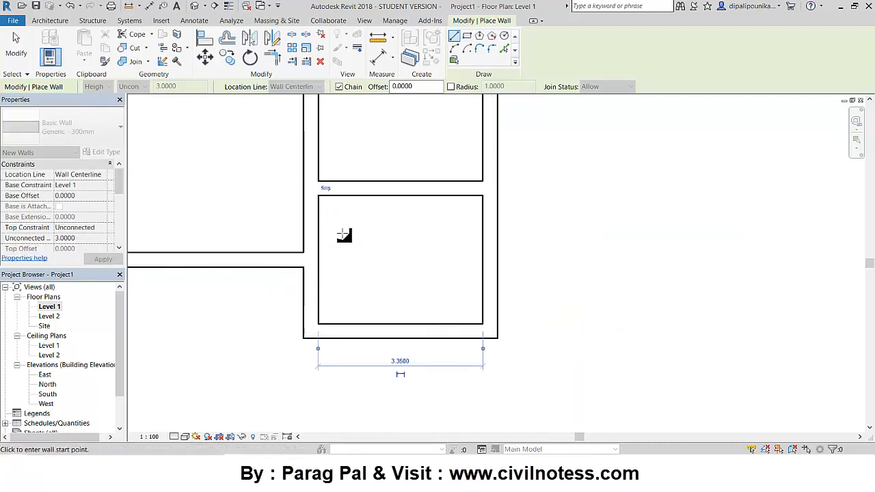
Step: Draw a 3 m wall to the right from the upper room's upper-right corner
scroll(414, 264, down, 2)
middle_drag(399, 253, 408, 318)
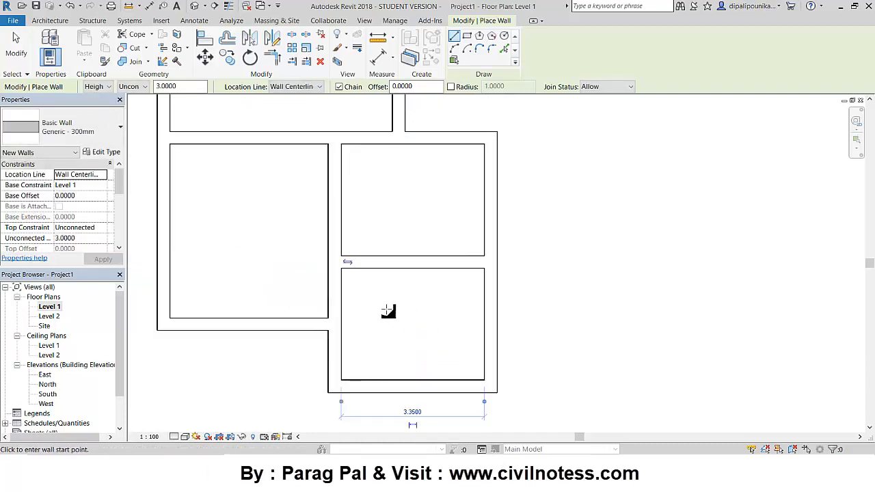
middle_drag(435, 183, 420, 332)
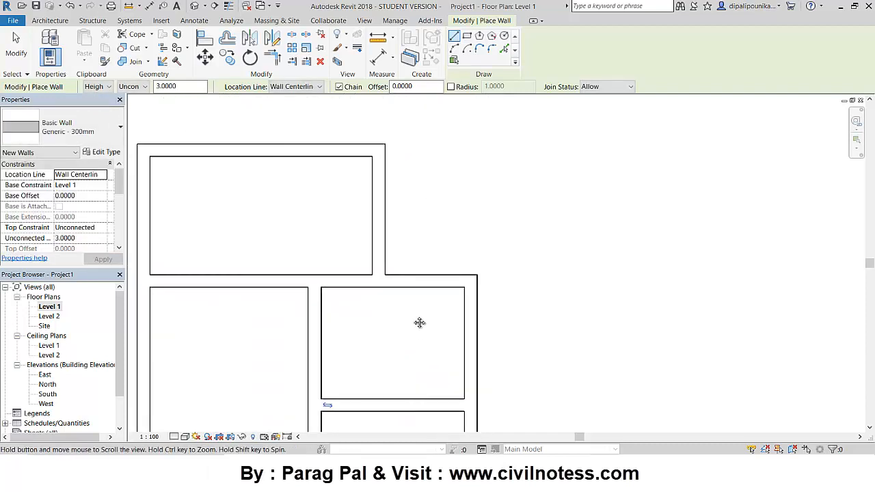
click(385, 150)
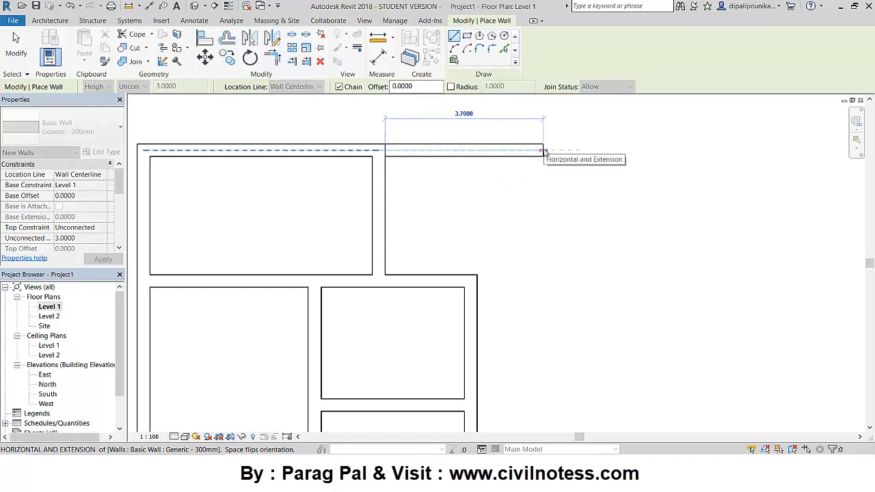
text(3)
key(Return)
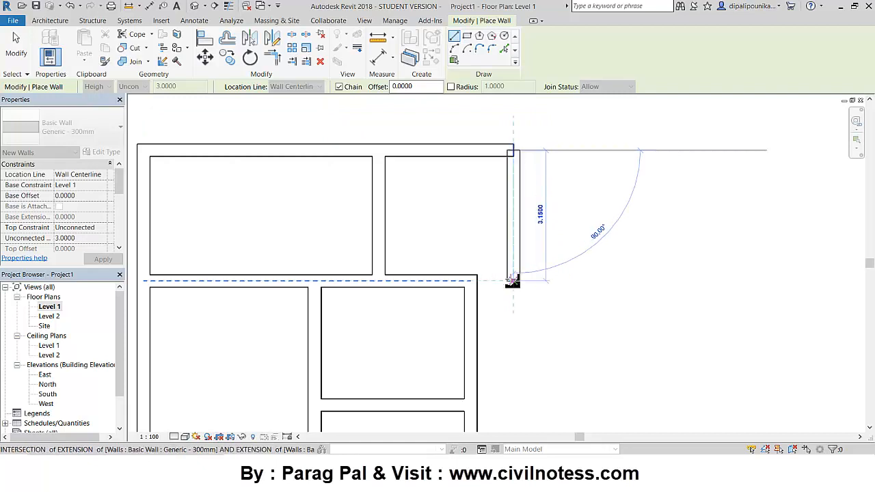
Step: Close the upper-right room with a wall down to the shared wall line and a wall left to the middle room's corner
click(512, 280)
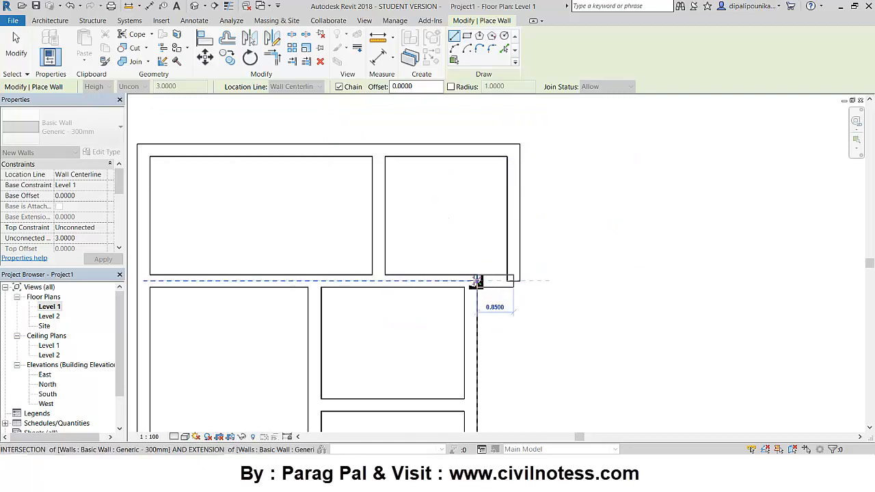
click(472, 281)
scroll(471, 256, down, 1)
scroll(466, 257, down, 1)
middle_drag(469, 258, 449, 200)
middle_drag(498, 317, 551, 363)
key(Escape)
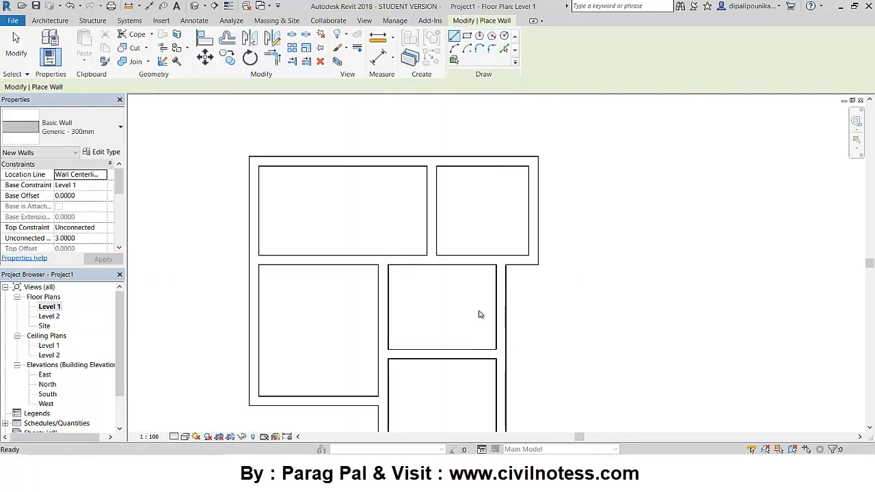
key(Escape)
Step: Start a new wall with the type Generic - 200mm for the area beneath the upper-right room
middle_drag(442, 314, 430, 262)
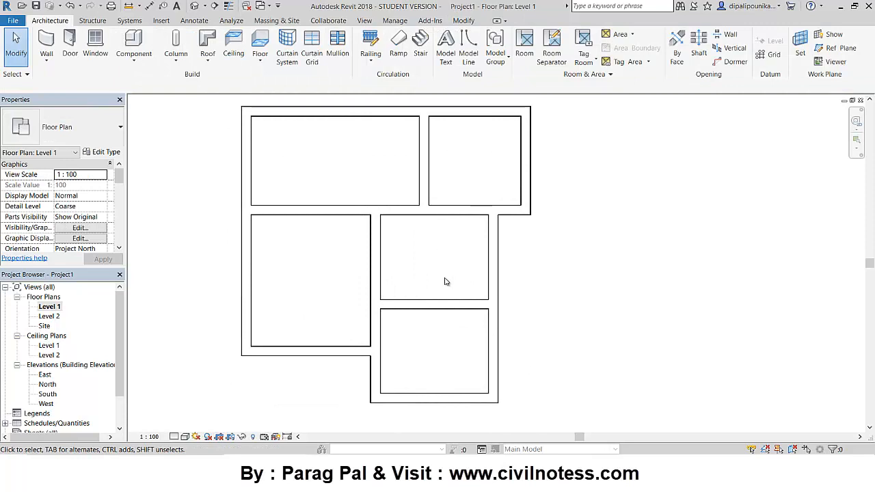
middle_drag(422, 250, 402, 269)
scroll(438, 235, up, 2)
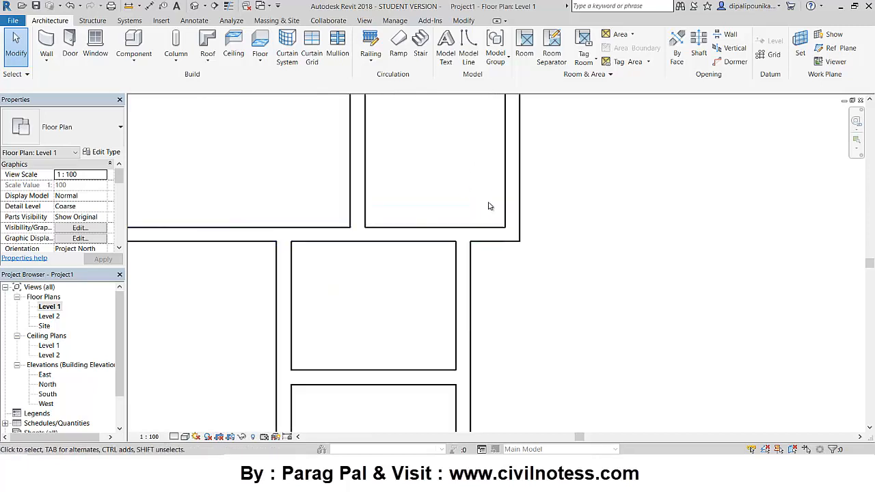
click(48, 61)
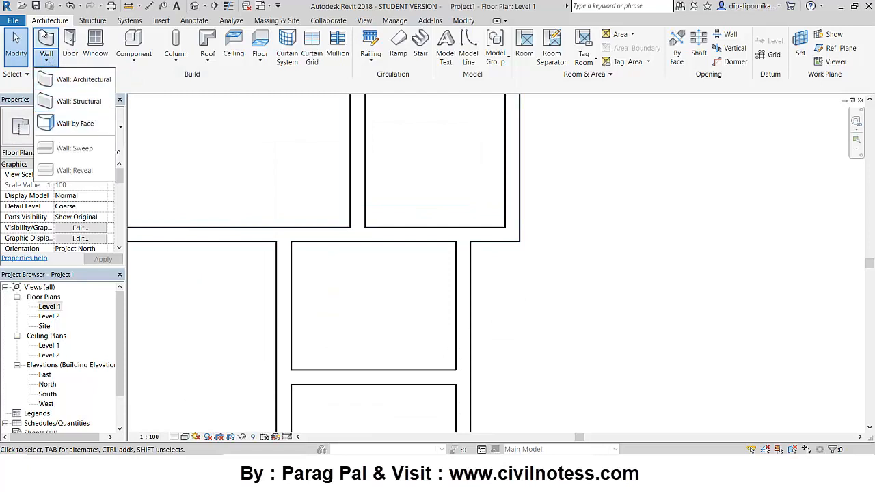
click(43, 34)
click(75, 137)
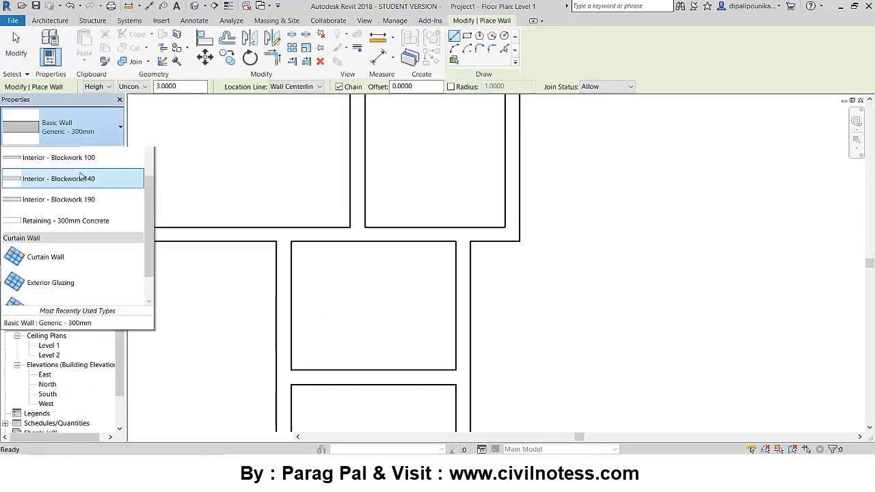
scroll(79, 205, up, 1)
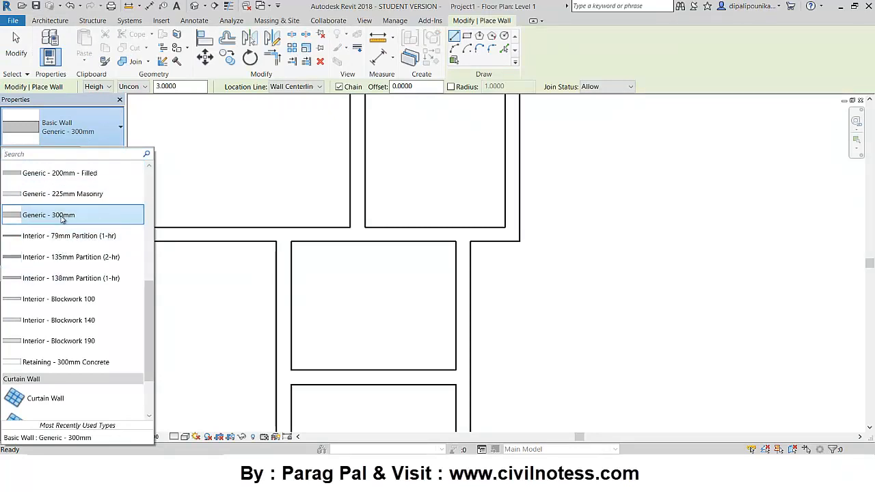
scroll(72, 208, up, 4)
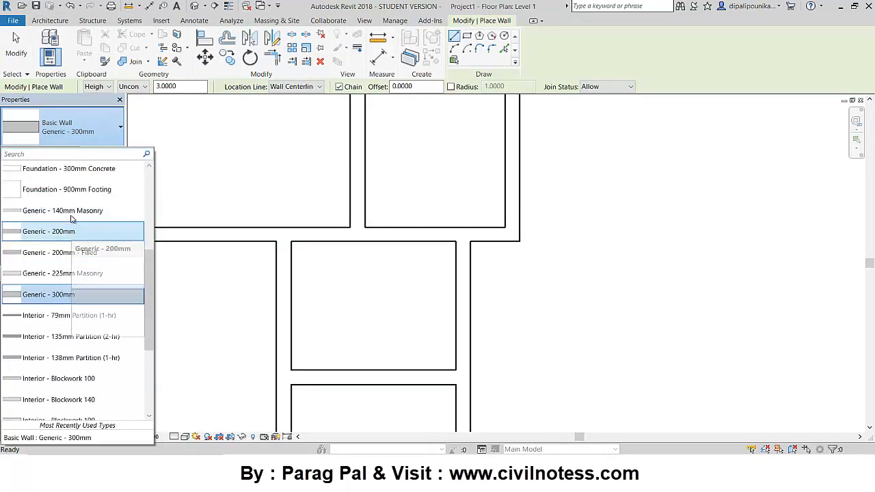
click(69, 233)
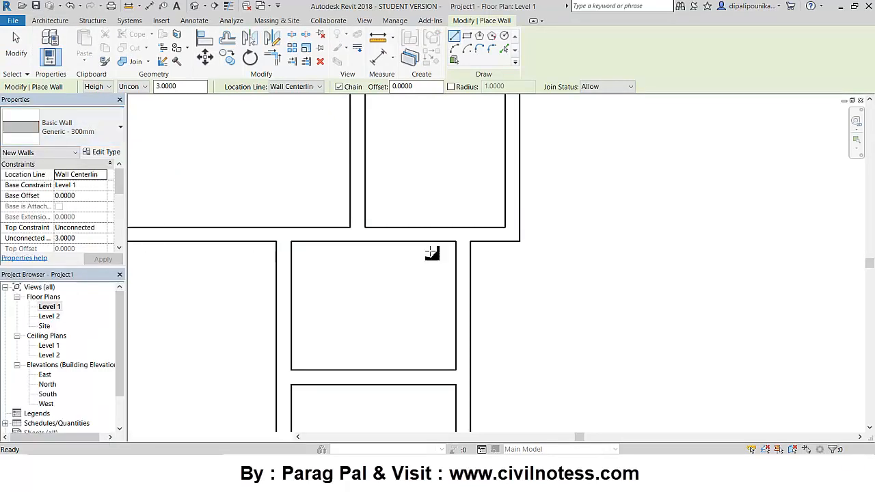
Step: Draw a 1.5 m wall of the 200 mm type downward from the upper-right room's lower-right corner
click(514, 243)
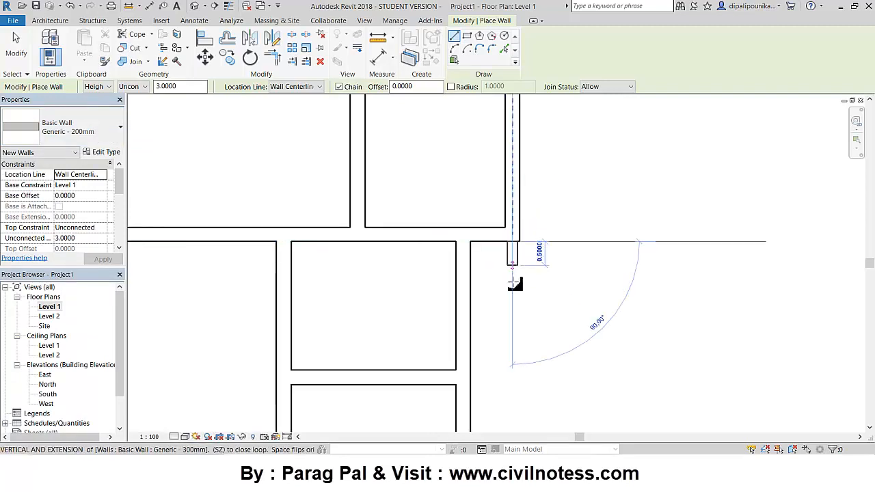
scroll(512, 293, up, 3)
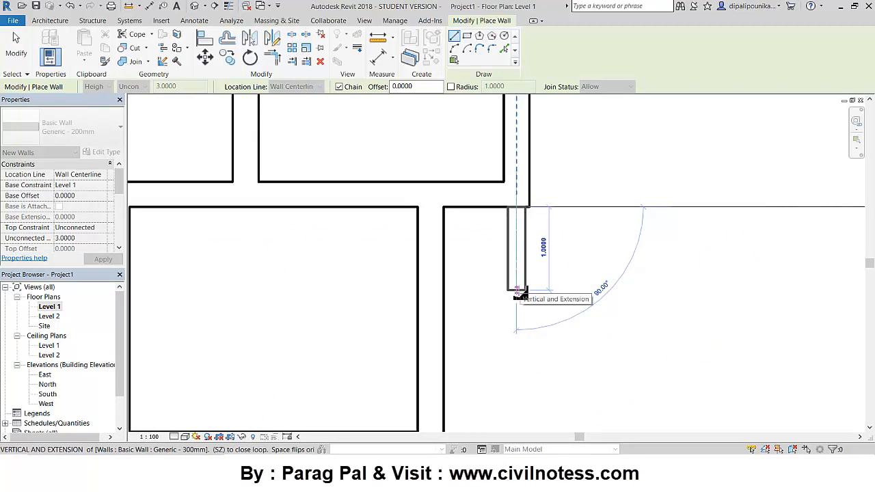
text(1.)
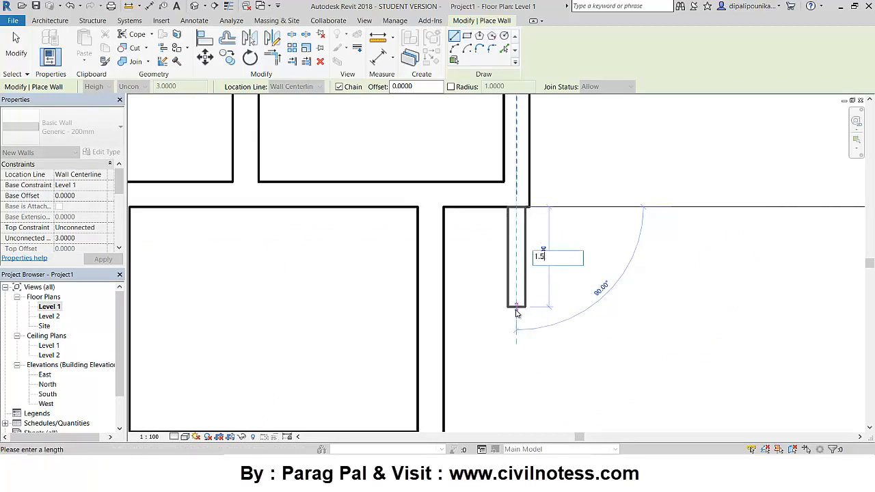
text(5)
key(Return)
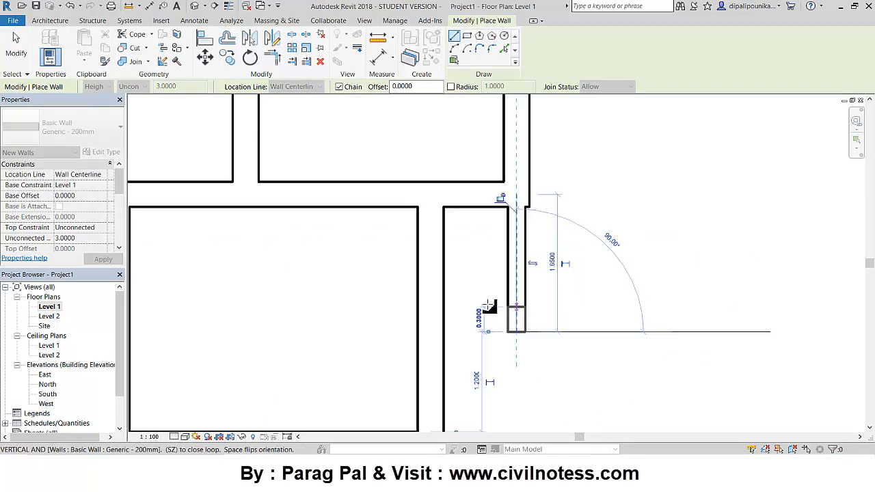
Step: Draw a 200 mm wall left from the short vertical wall's lower end to the middle room's wall and finish the chain
click(445, 333)
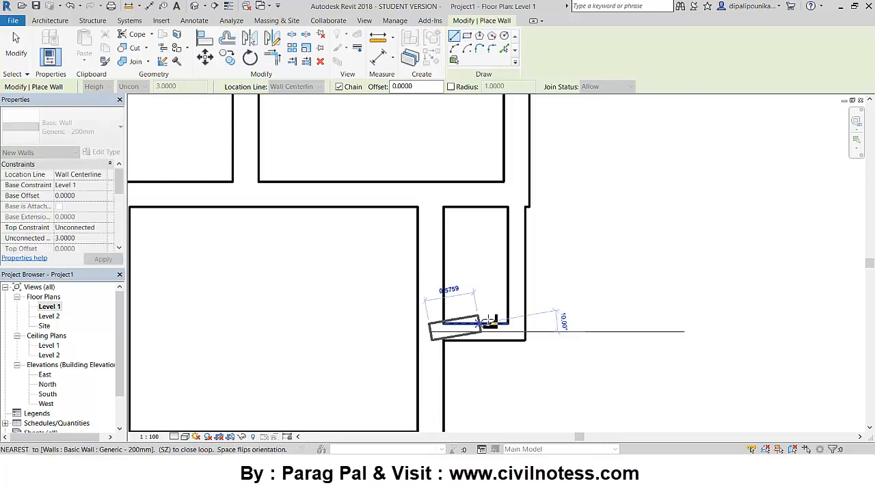
key(Escape)
key(Escape)
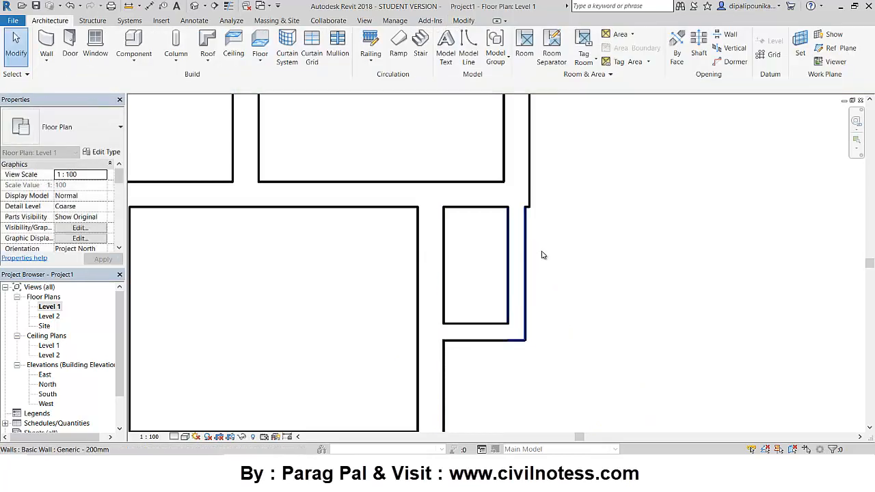
Step: Try to move the small room's 200 mm vertical wall right to align with the outer wall above, and undo the move
click(525, 248)
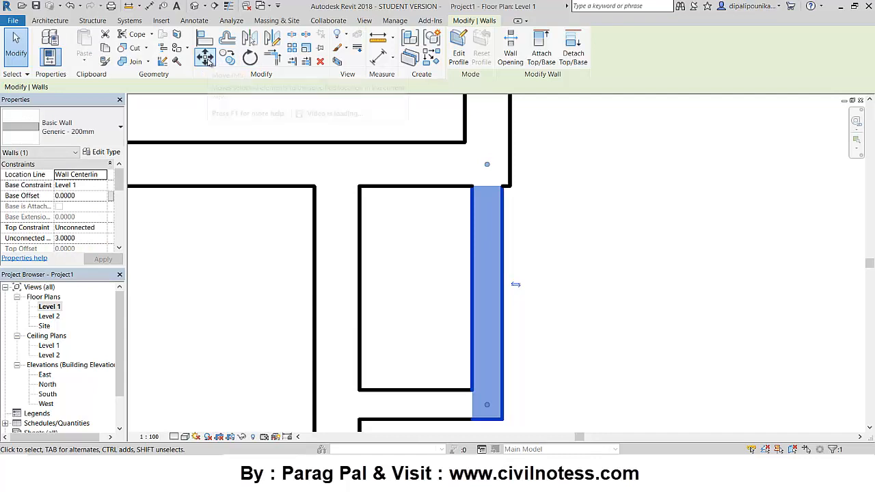
scroll(497, 186, up, 1)
click(488, 187)
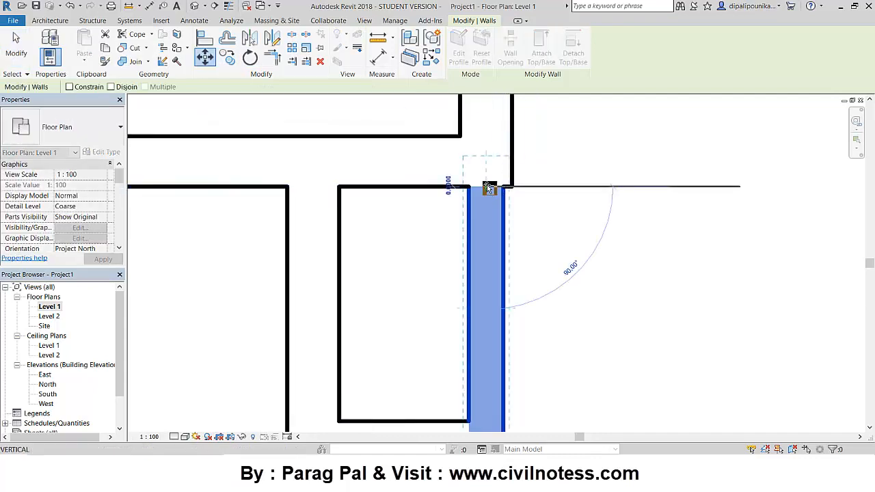
click(502, 188)
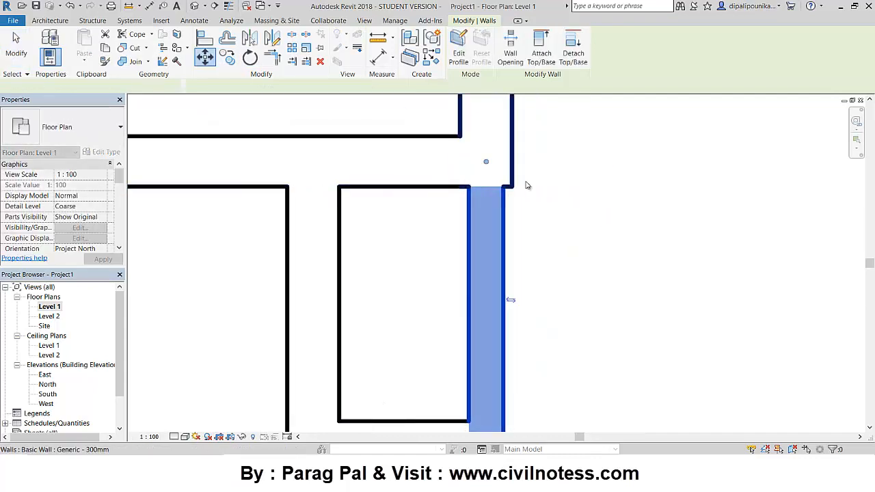
click(206, 59)
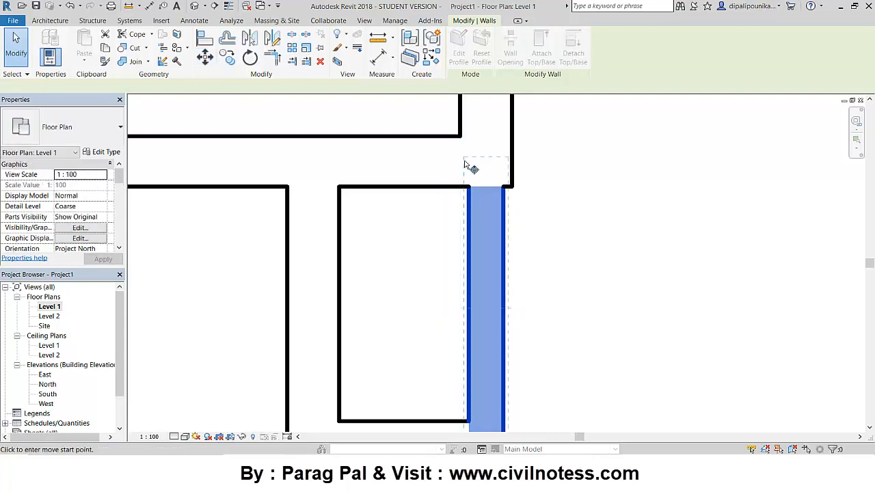
click(478, 212)
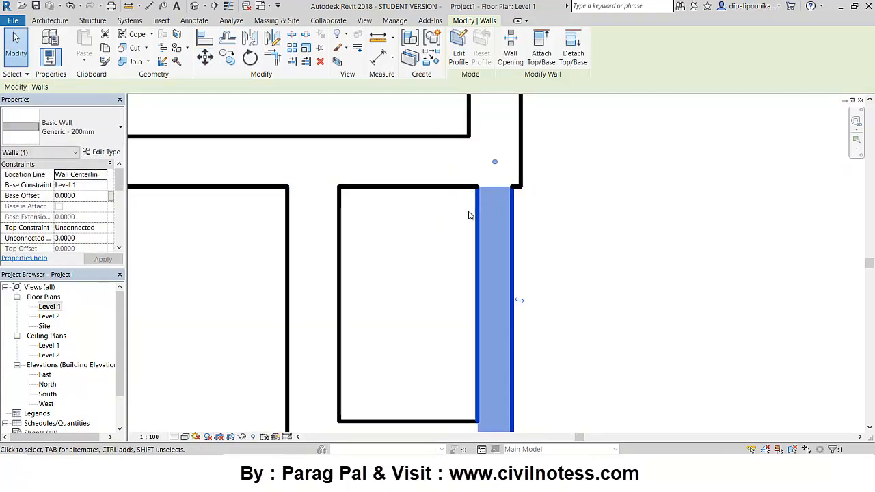
key(ctrl+z)
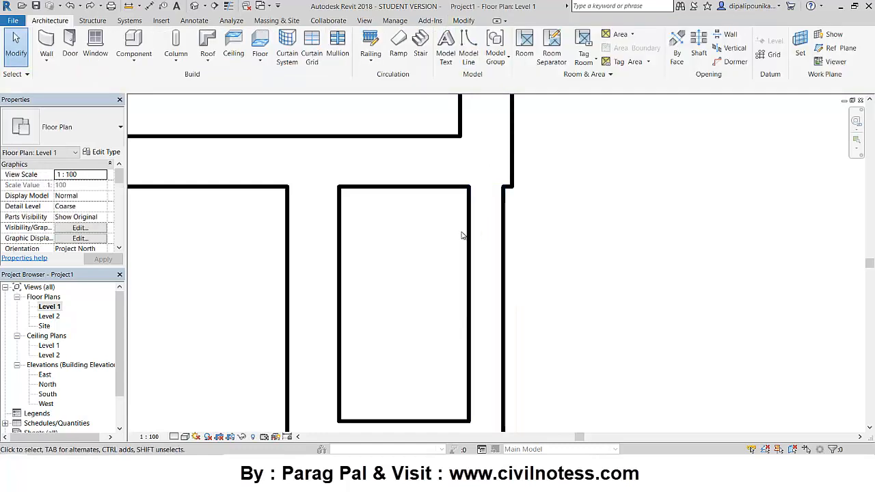
Step: Retry moving the small room's outer 200 mm wall slightly right, using a base point midway along the wall, and revert it
click(467, 239)
scroll(453, 244, down, 1)
click(204, 60)
click(481, 246)
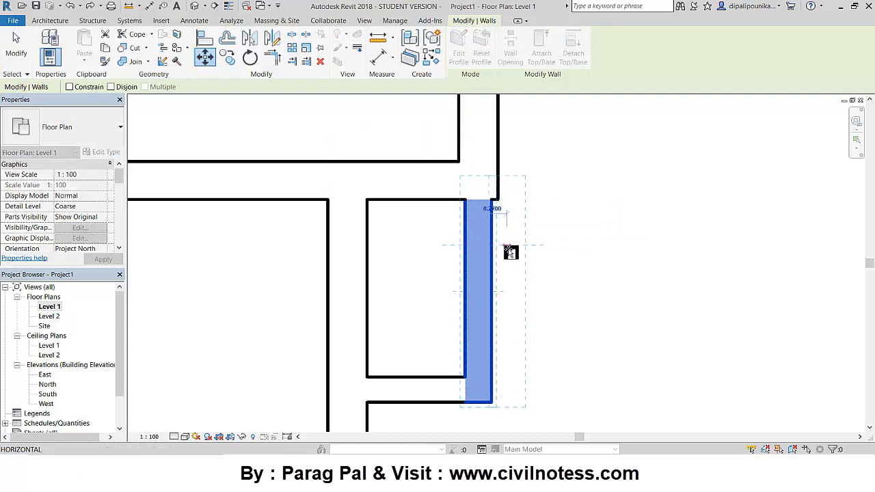
click(496, 251)
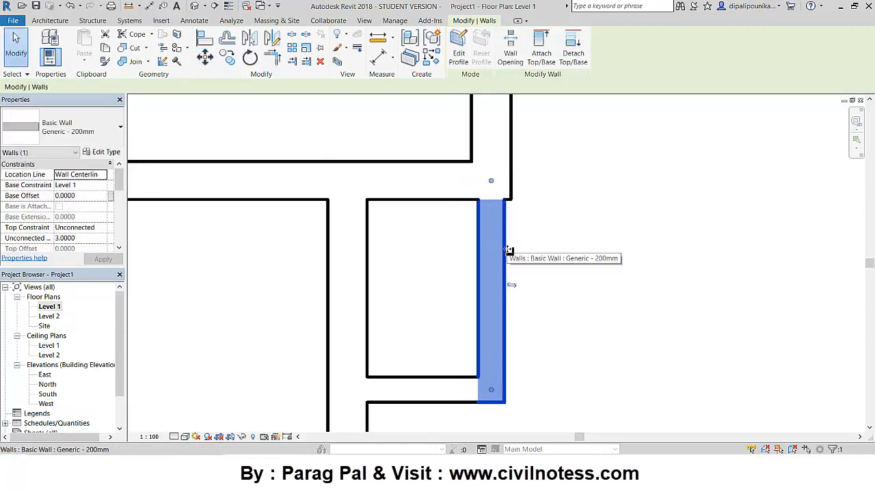
key(Escape)
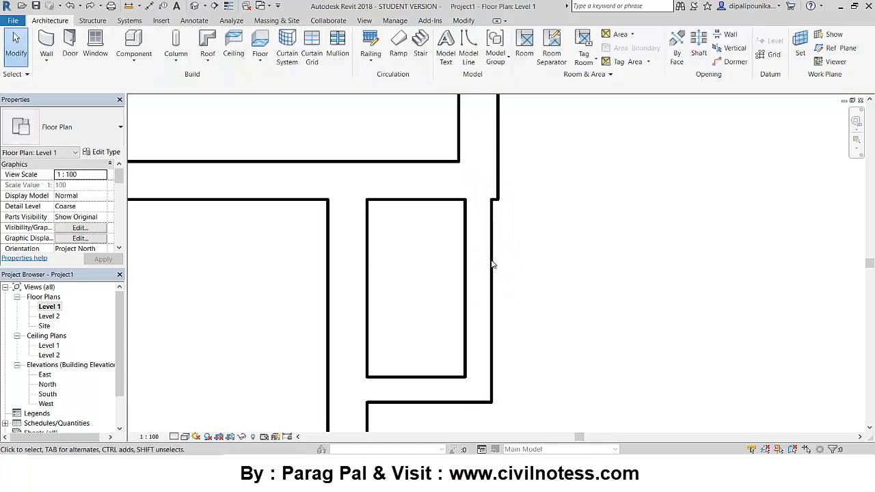
Step: Delete the small room's vertical 200 mm wall and stretch the free end of its horizontal wall right to about 1.12 m
click(492, 264)
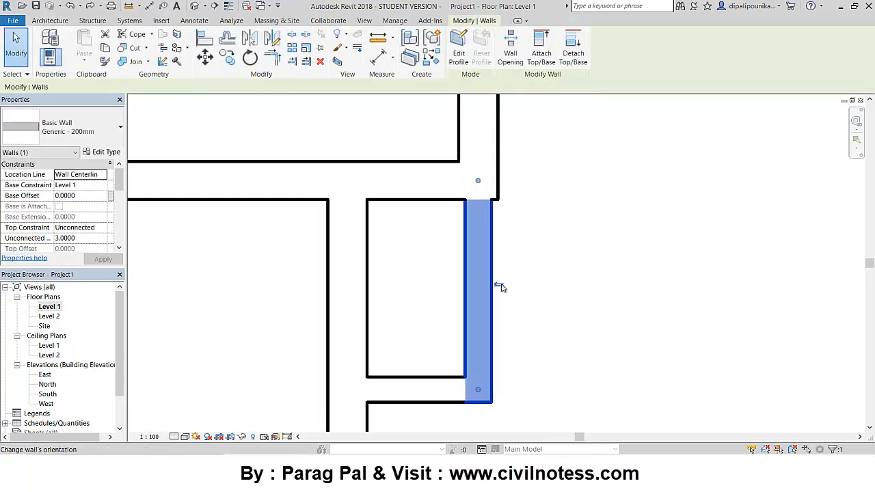
key(Delete)
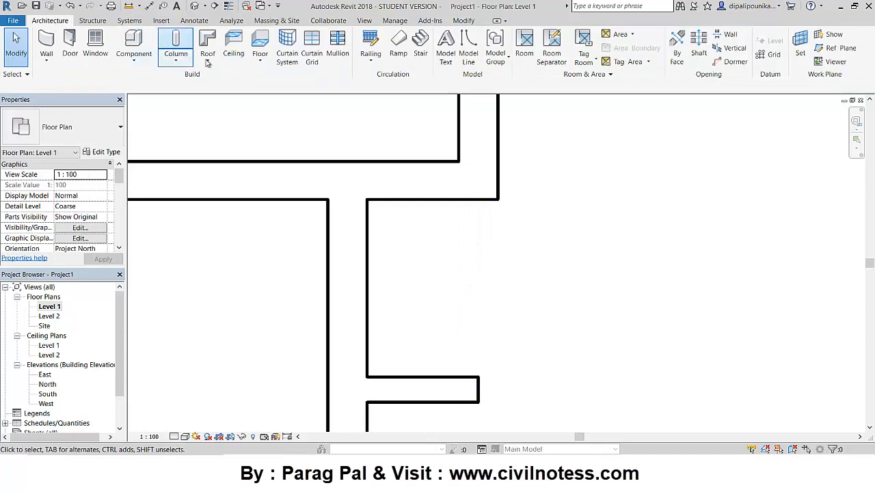
click(477, 386)
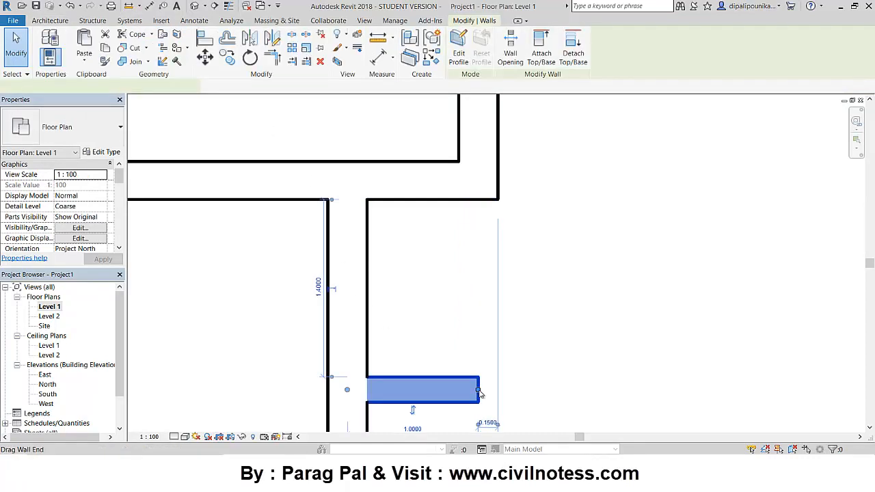
drag(479, 388, 494, 391)
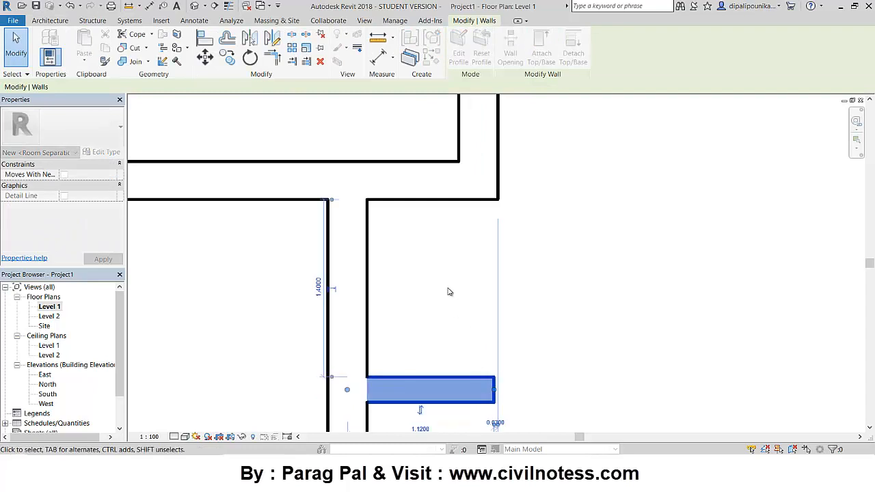
click(262, 289)
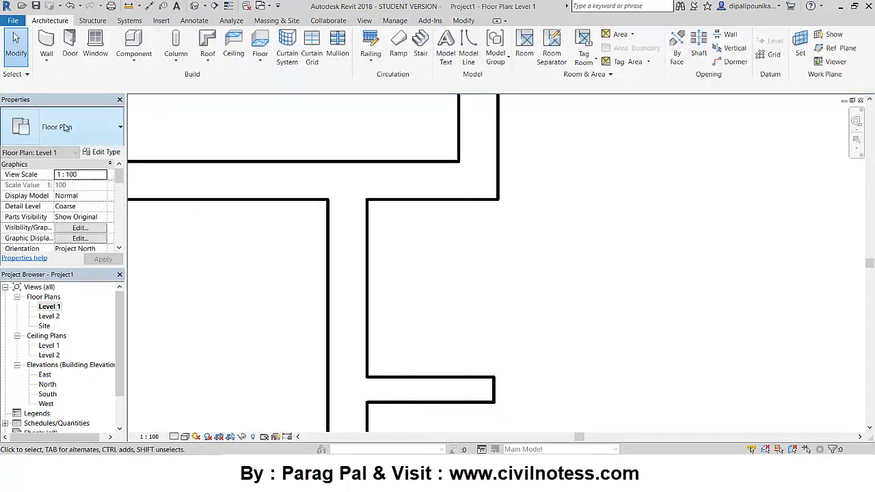
Step: Draw a 200 mm wall from the upper-right room's outer lower-right corner down to the short horizontal wall's centerline
click(41, 42)
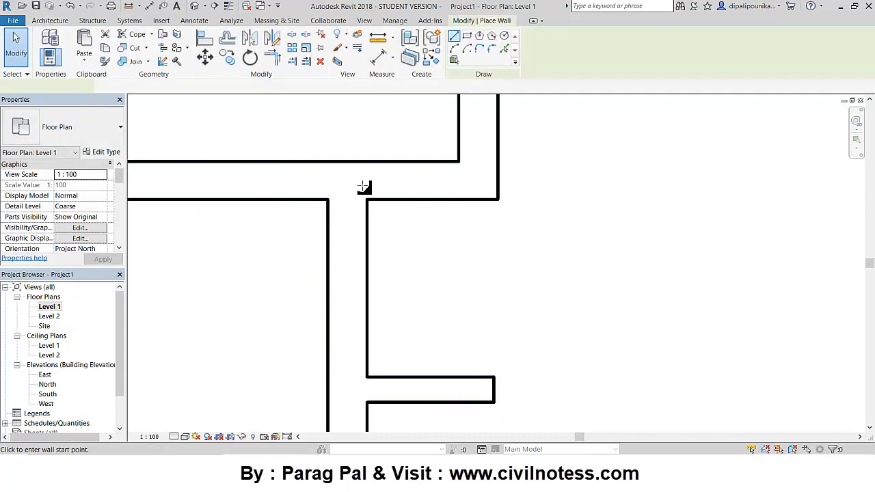
click(498, 200)
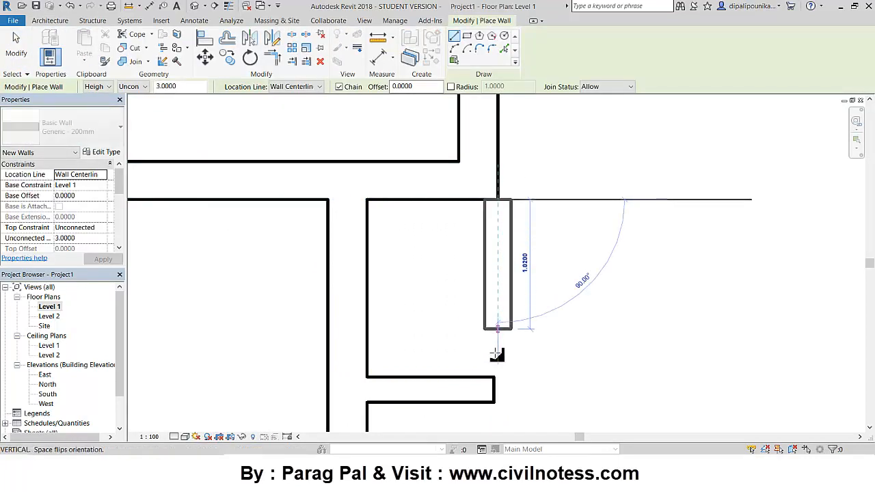
click(498, 395)
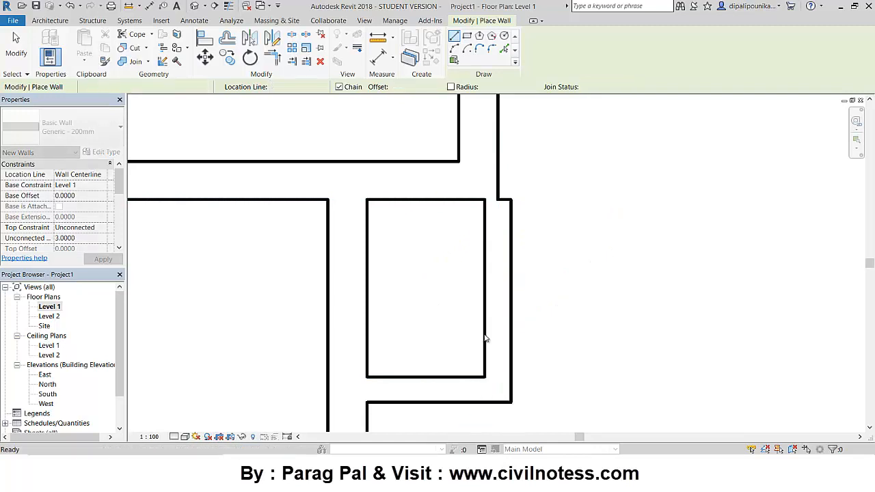
click(510, 262)
key(Escape)
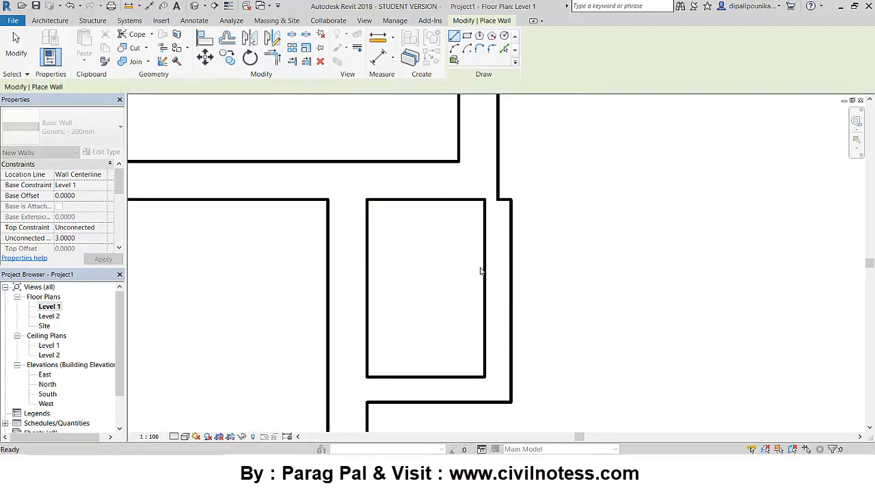
key(Escape)
Step: Copy the new vertical wall 0.1 m left so its outer face aligns with the wall above, and delete the original
click(510, 262)
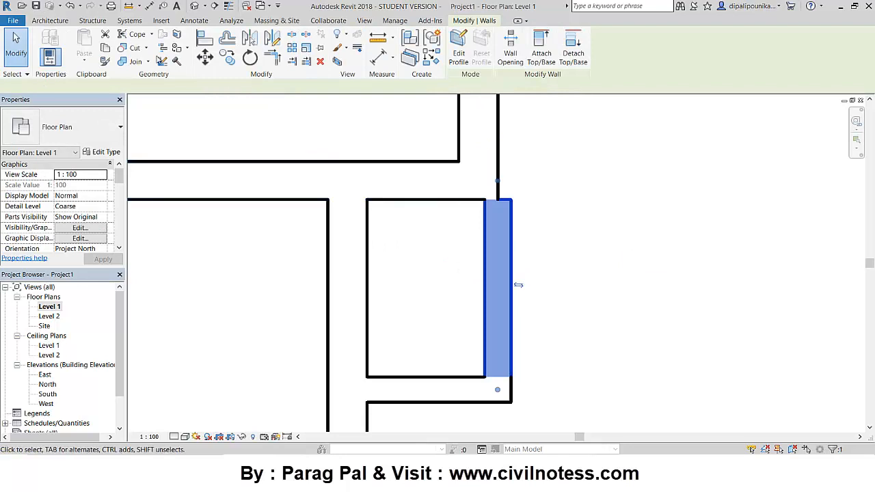
click(519, 286)
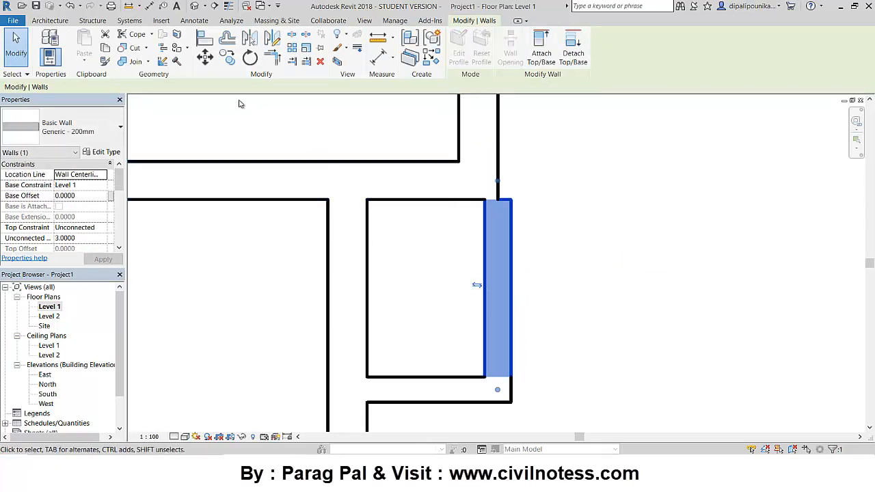
click(228, 59)
scroll(523, 190, up, 2)
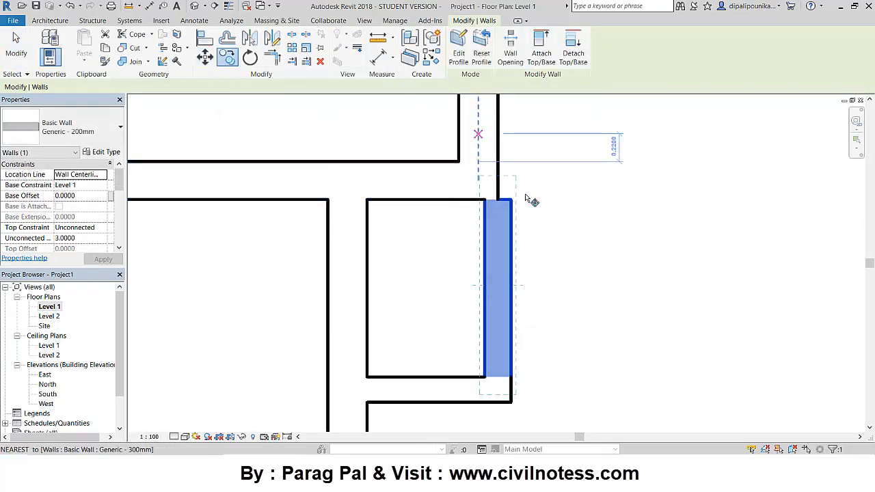
click(469, 198)
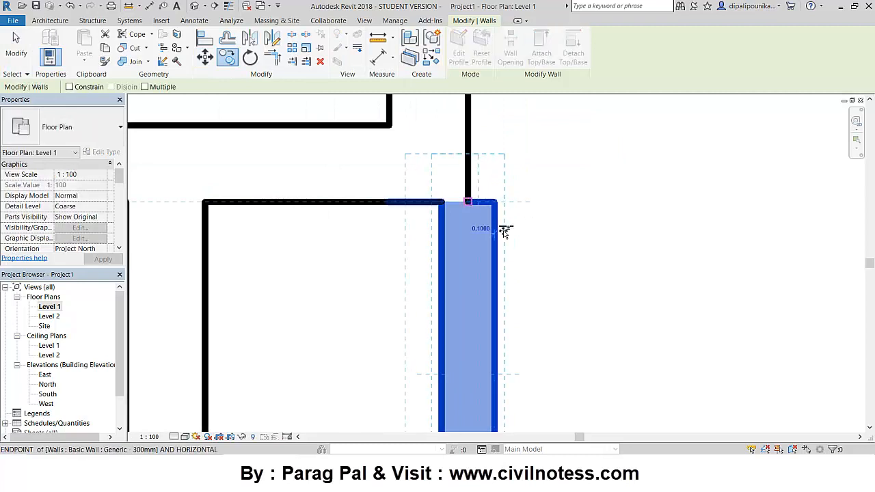
key(Escape)
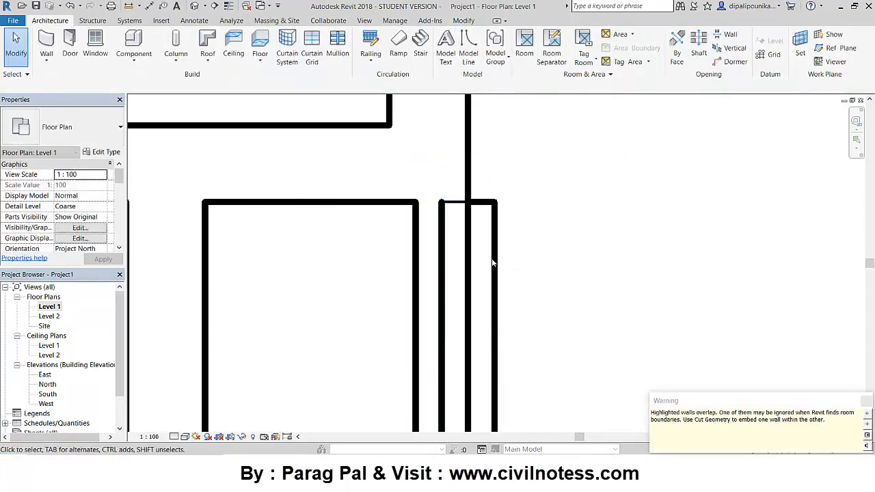
click(490, 260)
key(Escape)
Step: Enclose the upper-left room's corner with 200 mm walls, 1.4 m down from the top wall's centerline and left to the outer wall
middle_drag(532, 260, 543, 120)
scroll(525, 227, down, 2)
middle_drag(549, 236, 557, 318)
scroll(532, 256, down, 3)
scroll(422, 206, down, 3)
scroll(364, 263, down, 1)
middle_drag(387, 267, 447, 233)
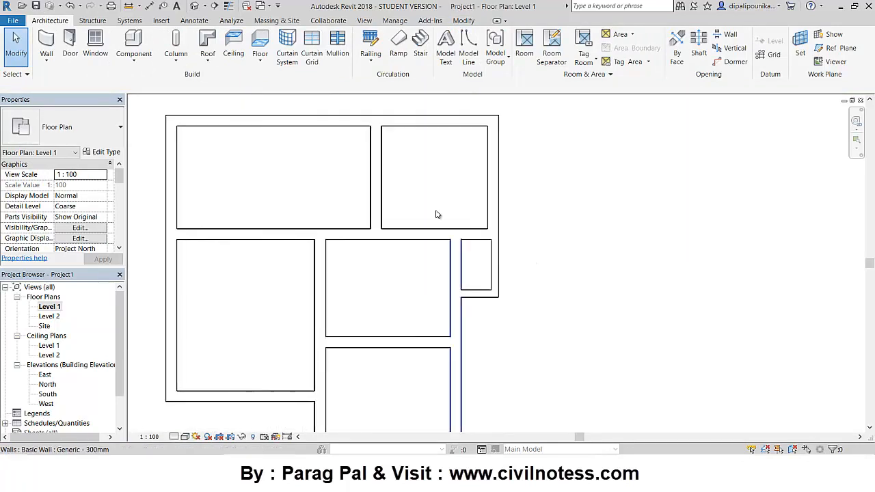
middle_drag(407, 289, 458, 316)
middle_drag(314, 209, 394, 215)
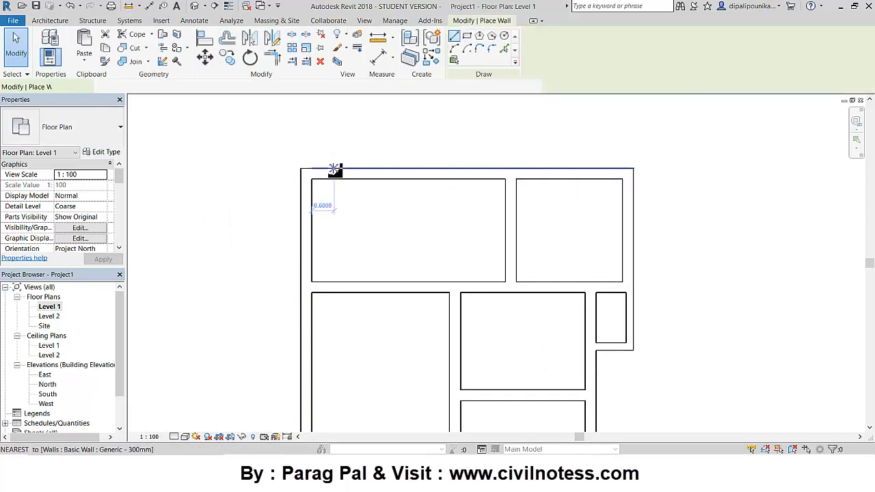
scroll(346, 179, up, 1)
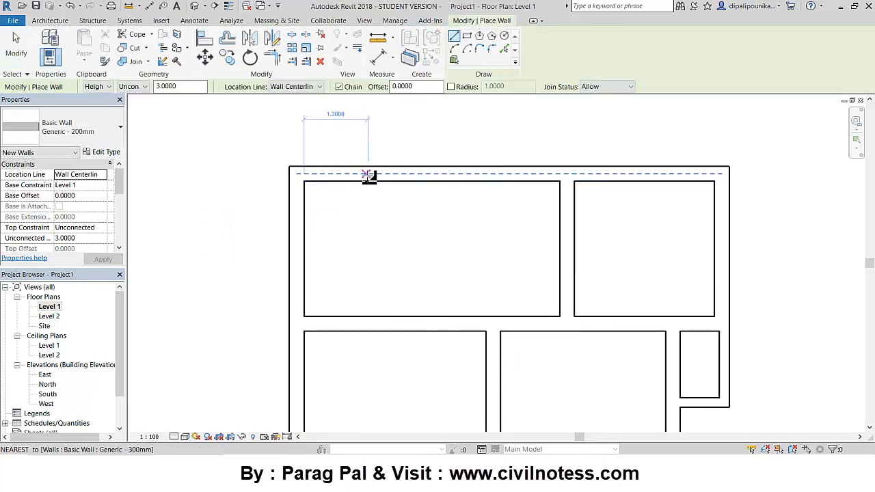
click(369, 177)
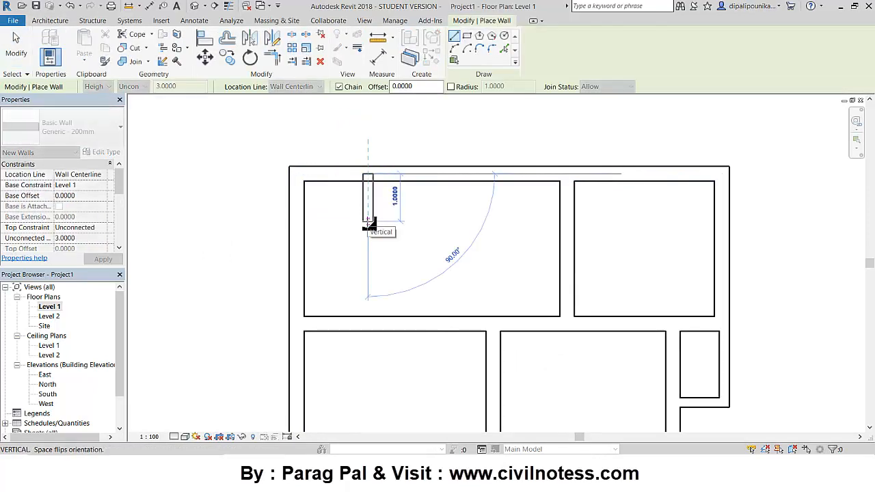
click(369, 222)
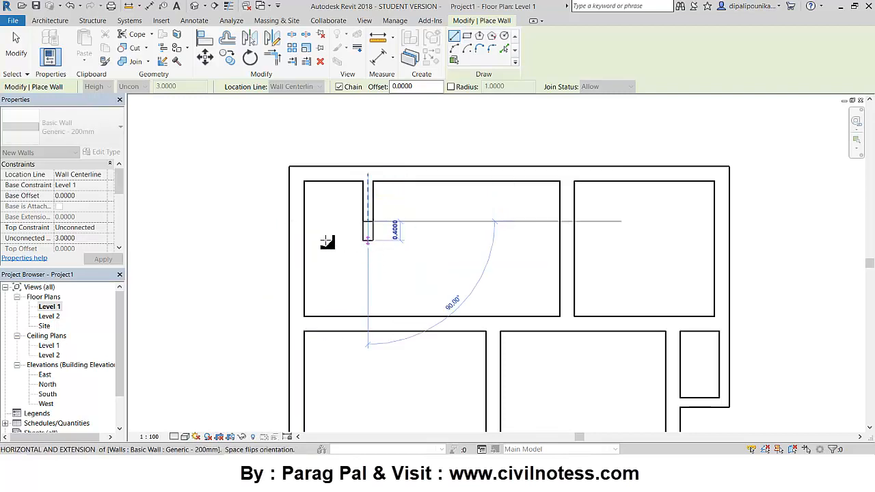
click(304, 243)
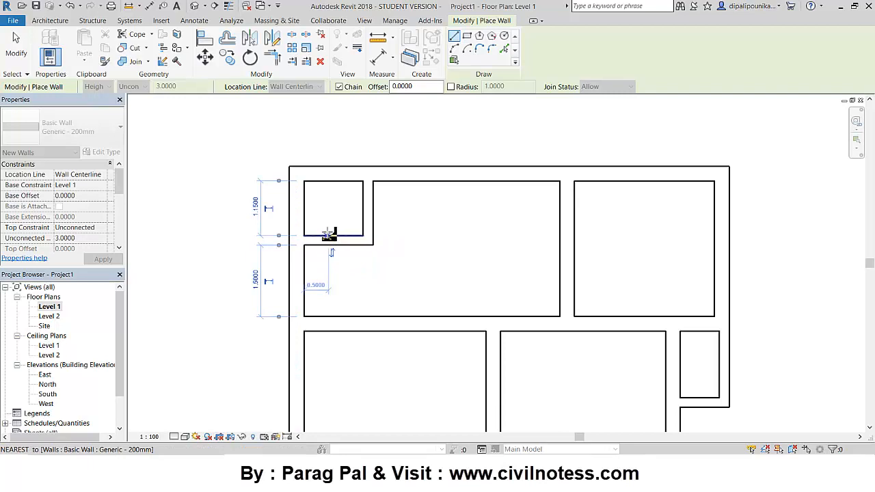
key(Escape)
key(Escape)
scroll(521, 219, down, 2)
middle_drag(518, 232, 438, 188)
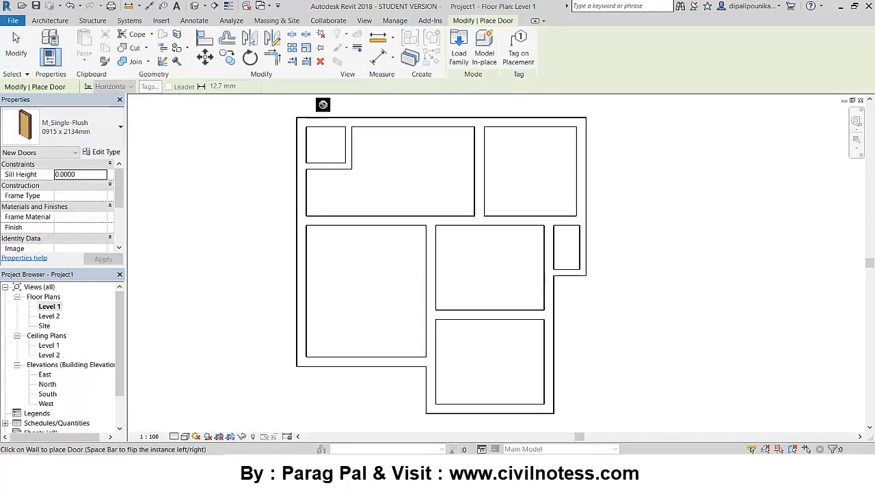
click(456, 49)
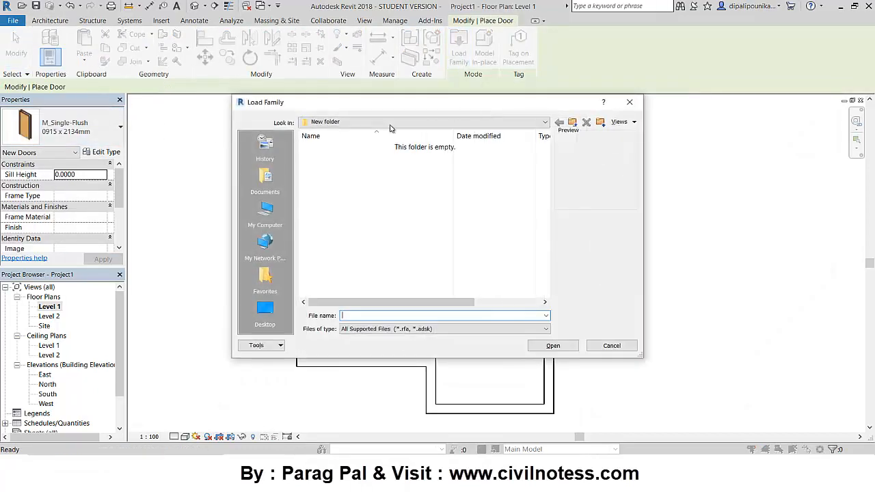
click(572, 123)
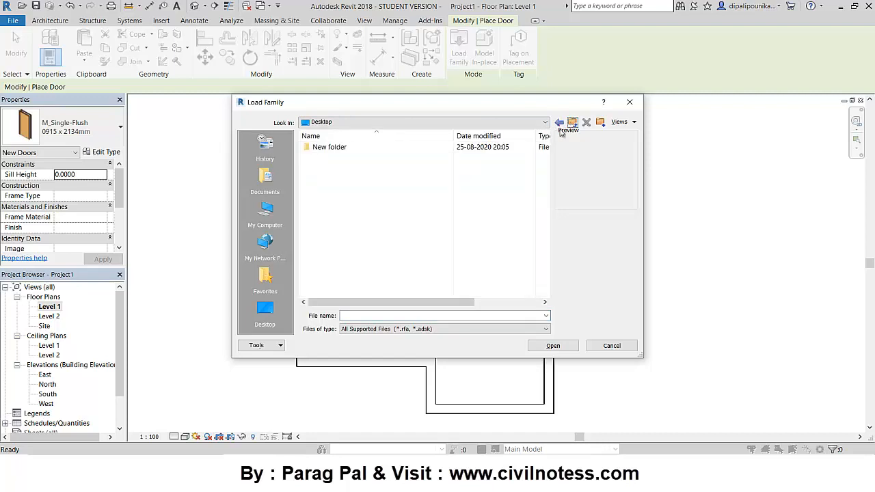
click(630, 103)
click(75, 129)
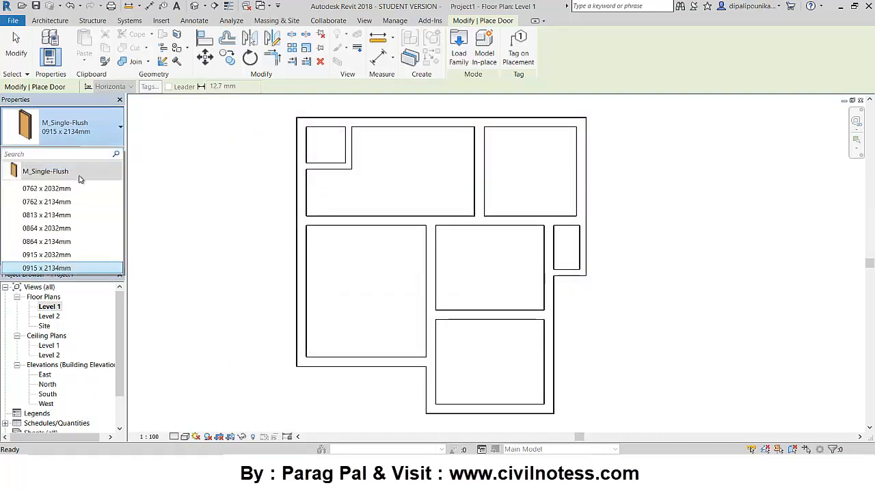
click(126, 296)
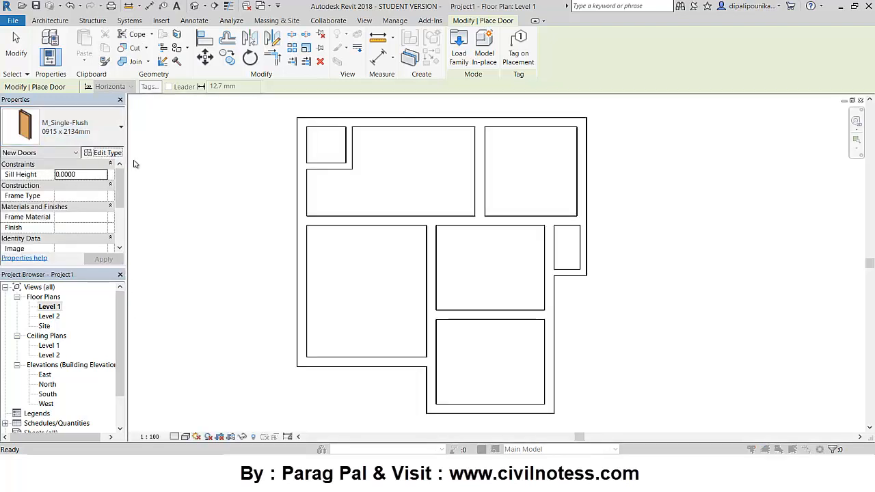
click(108, 152)
click(499, 95)
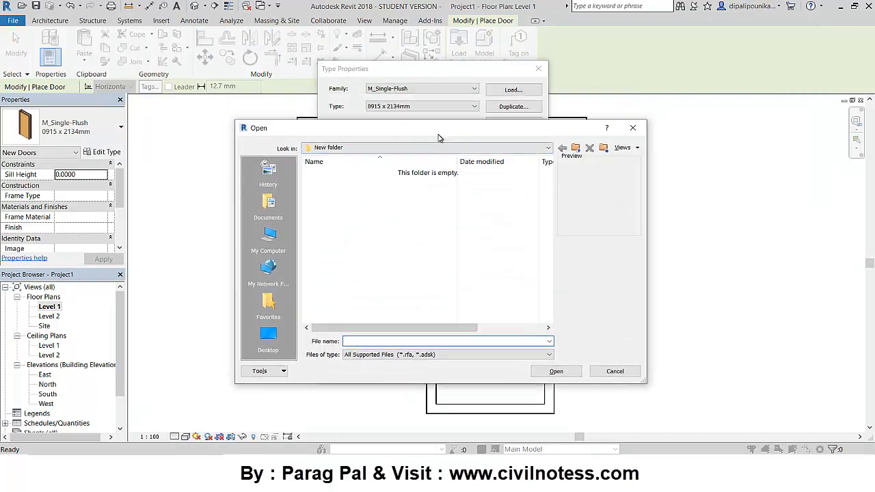
click(435, 151)
click(434, 149)
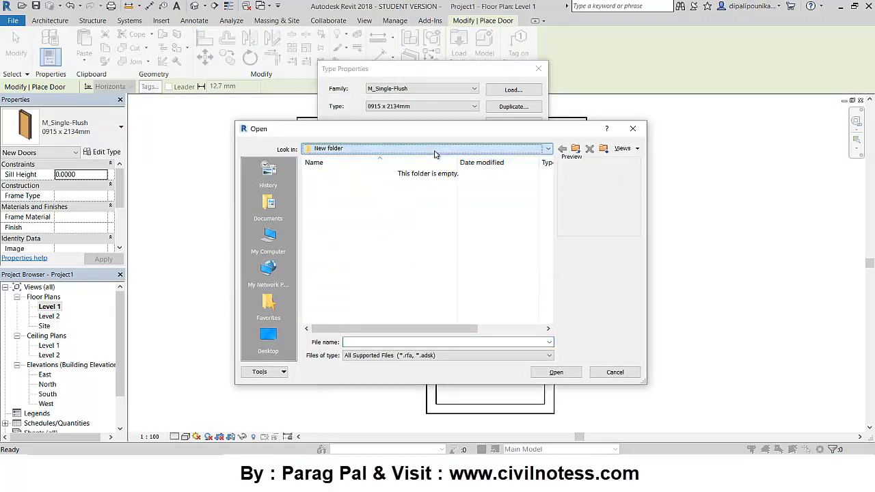
click(459, 151)
click(357, 170)
click(374, 151)
click(374, 152)
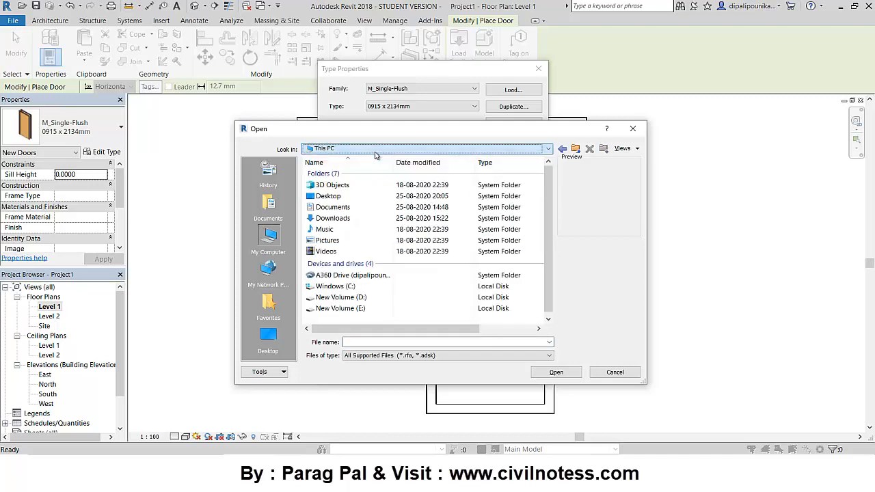
double_click(349, 286)
double_click(346, 230)
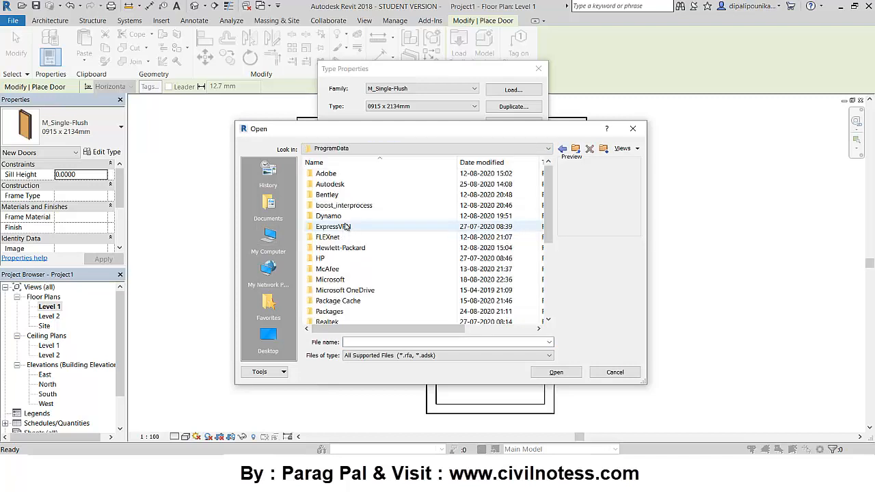
double_click(341, 185)
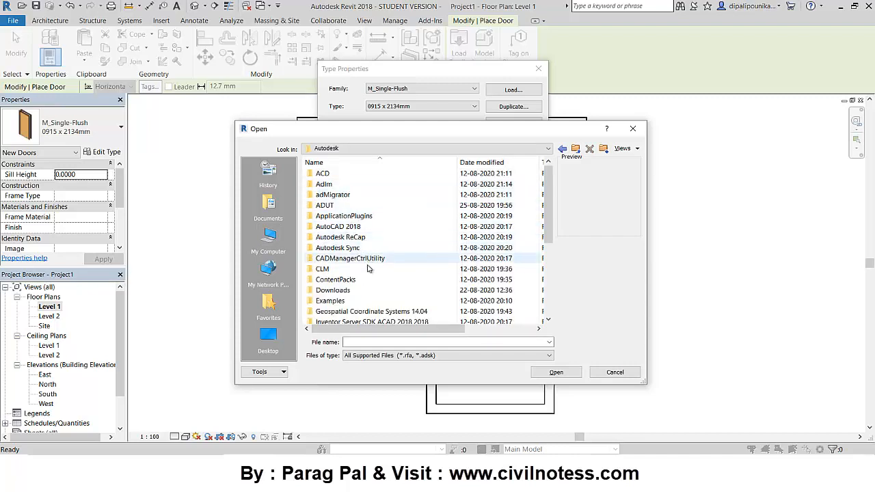
scroll(352, 238, down, 2)
scroll(350, 242, down, 2)
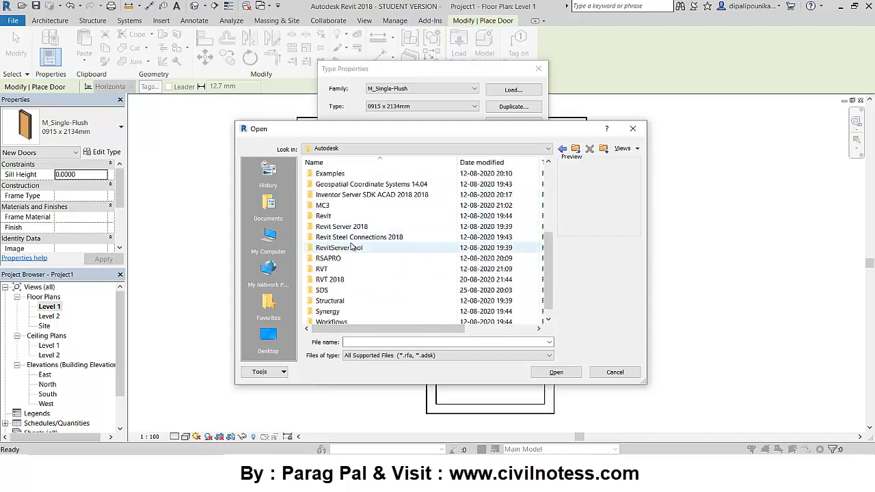
double_click(347, 216)
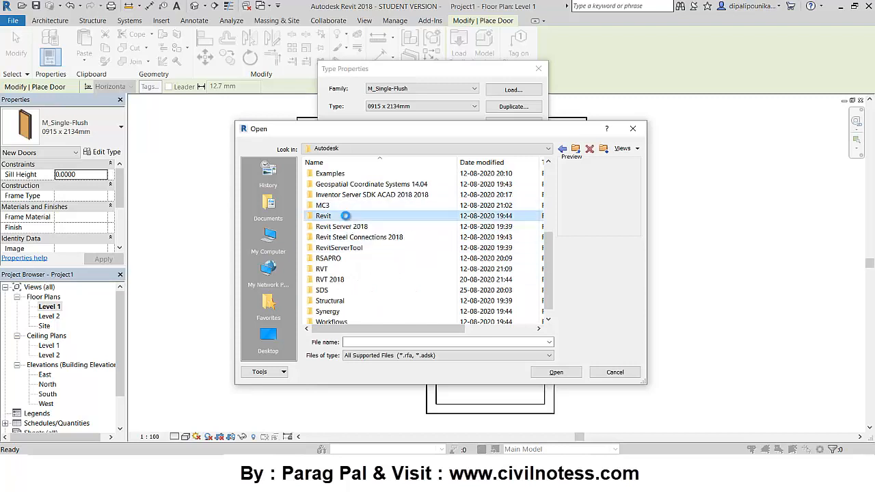
click(635, 133)
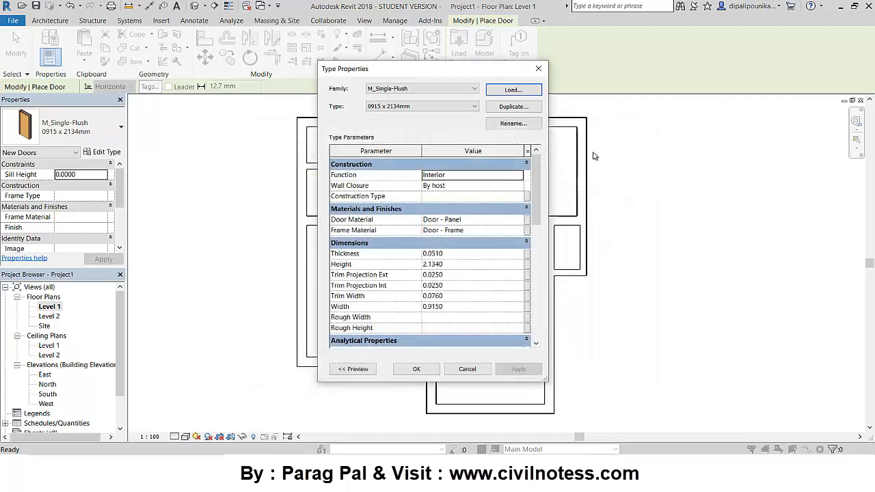
Step: Choose the M_Single-Flush 0915 x 2134mm door type and place one in the large left room's bottom wall, 0.1 m from the right wall
click(432, 107)
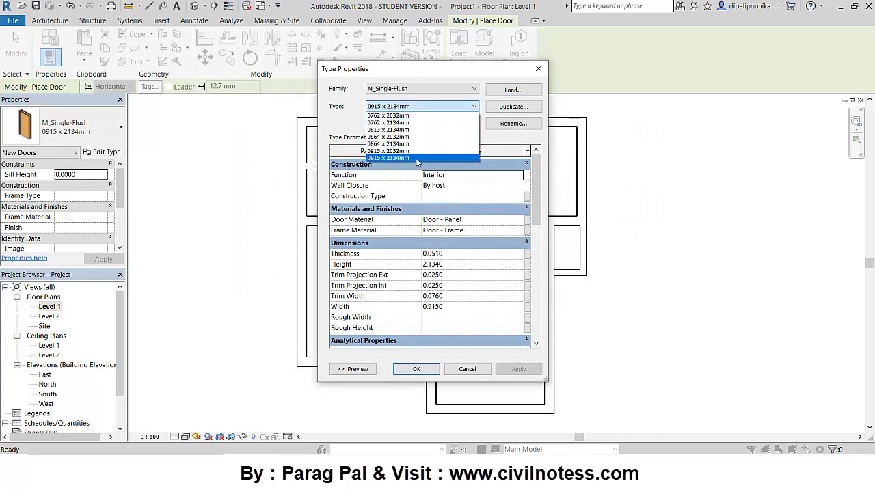
click(418, 158)
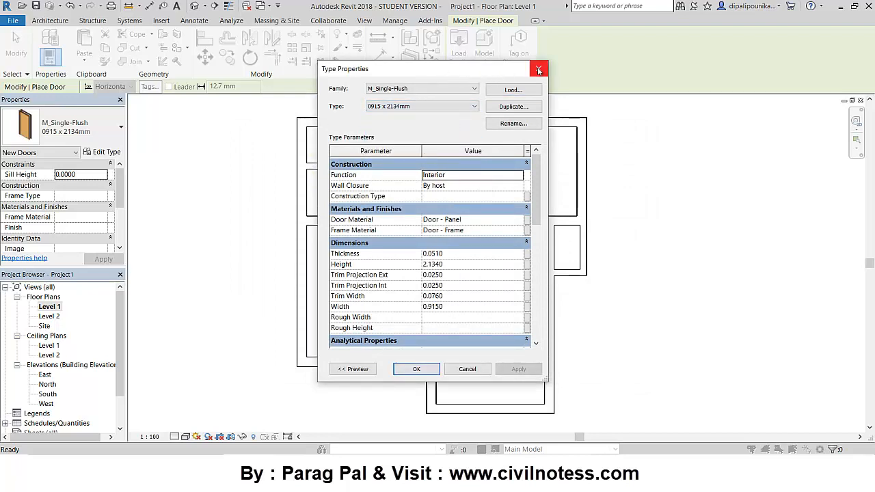
click(419, 369)
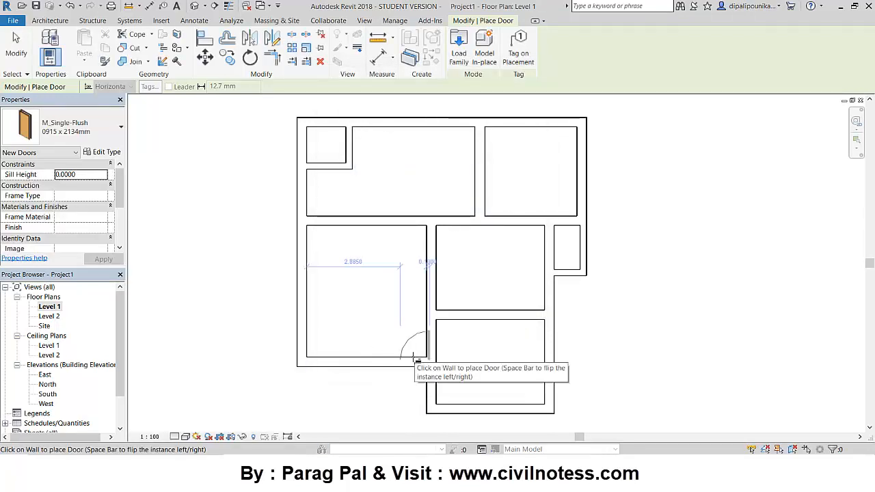
scroll(413, 357, up, 3)
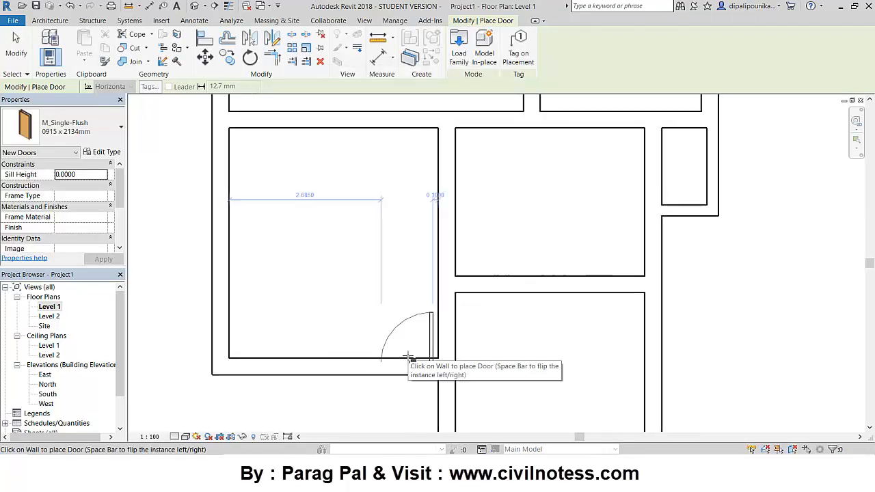
click(411, 358)
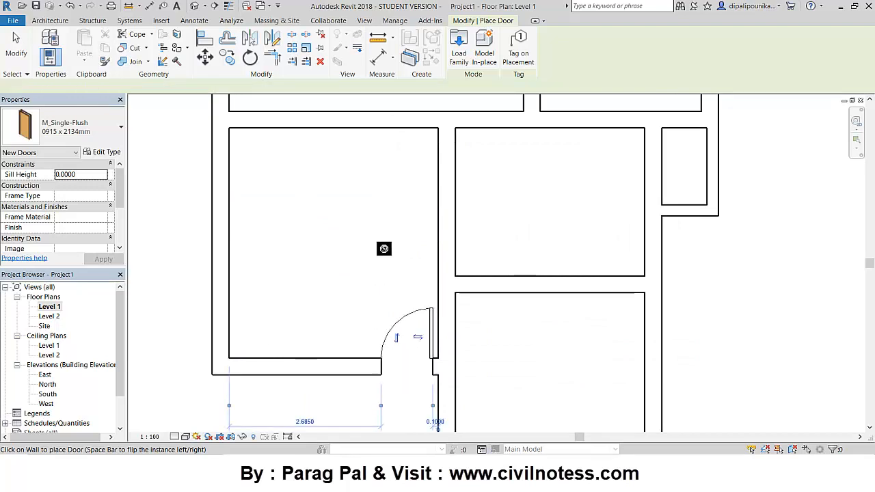
Step: Place a single-flush door at the upper end of the large left room's right wall, 0.1 m from the corner, opening into that room
scroll(363, 266, up, 1)
middle_drag(361, 268, 293, 347)
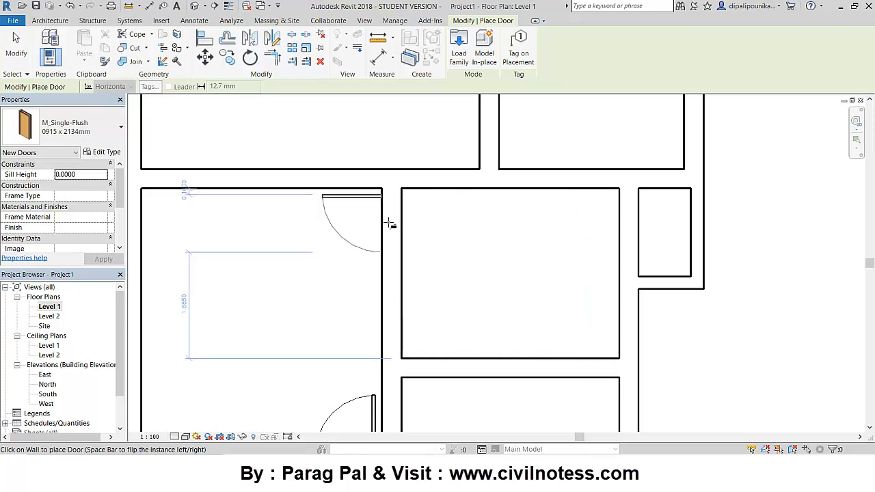
middle_drag(420, 201, 395, 375)
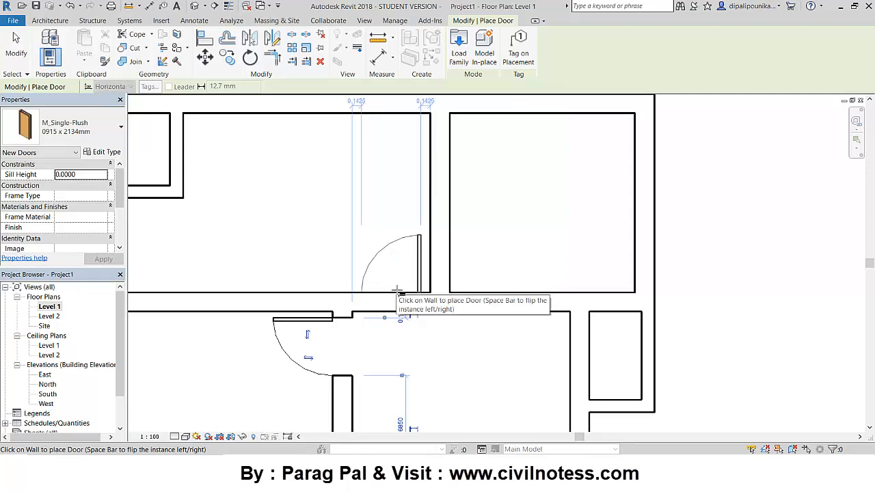
Step: Place inward-opening doors in the bottom walls of the two upper rooms, one on each side of their shared wall
click(400, 299)
middle_drag(454, 353, 396, 383)
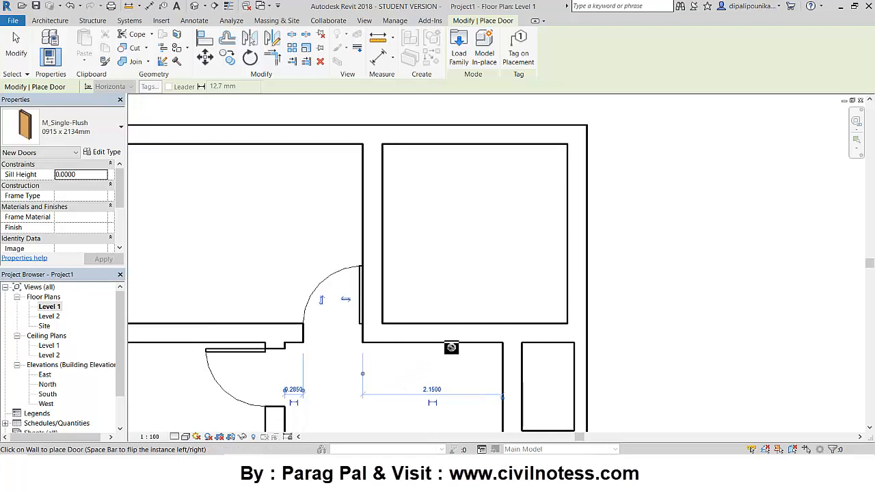
click(416, 325)
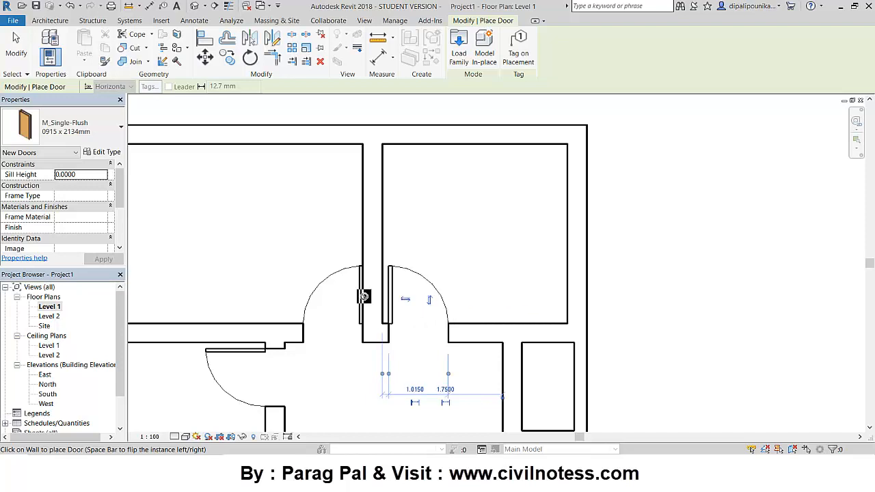
Step: Place a door between the middle room and the room below it, 0.1 m from the left wall, opening downward, and end door placement
middle_drag(336, 341, 461, 352)
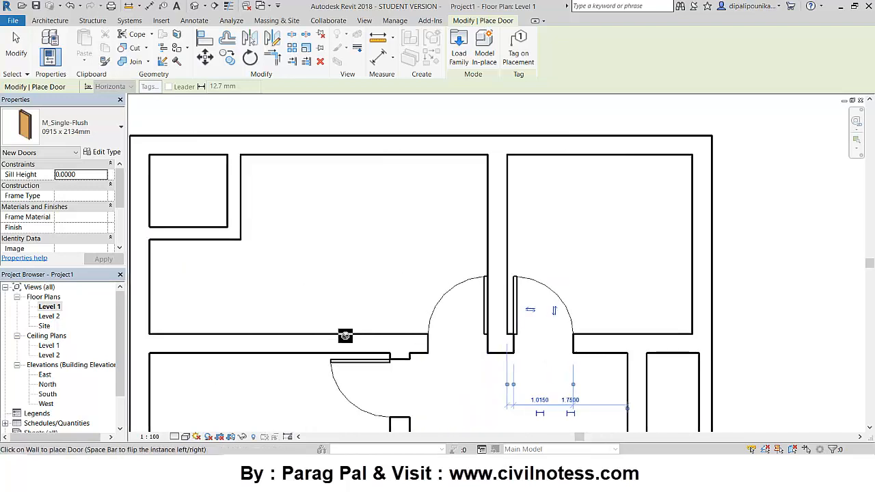
scroll(443, 380, down, 1)
middle_drag(430, 326, 393, 153)
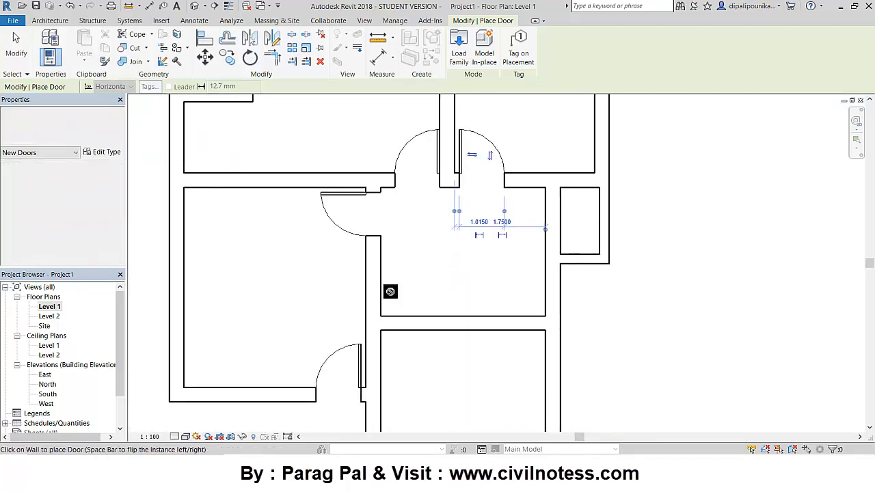
click(417, 334)
scroll(443, 308, down, 1)
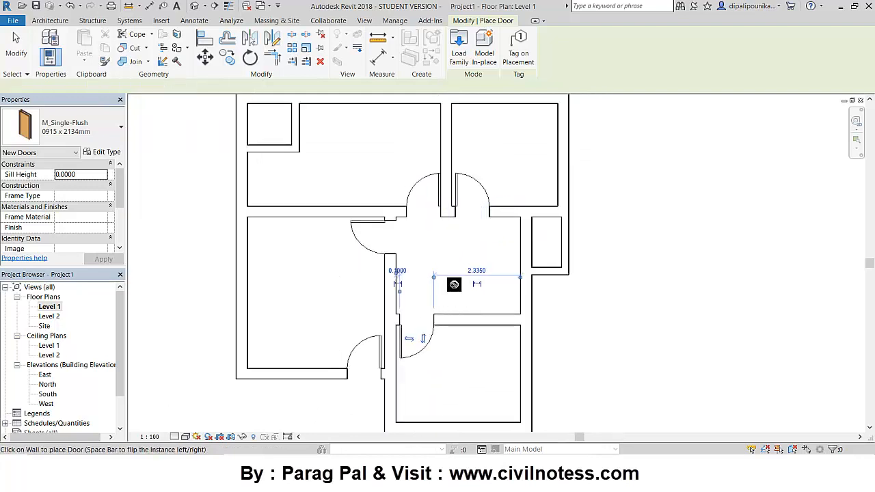
key(Escape)
key(Escape)
Step: Try flipping the facing and swing of the door in the large left room's right wall, and restore its original orientation
scroll(382, 279, up, 4)
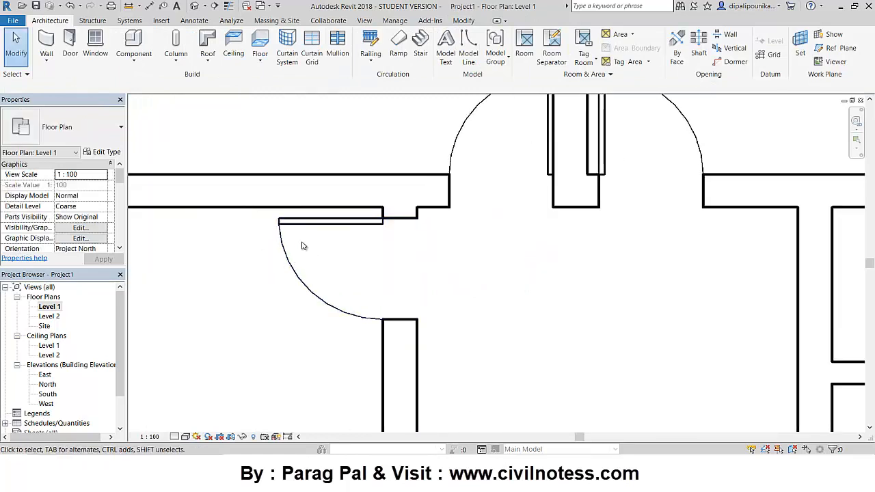
click(314, 227)
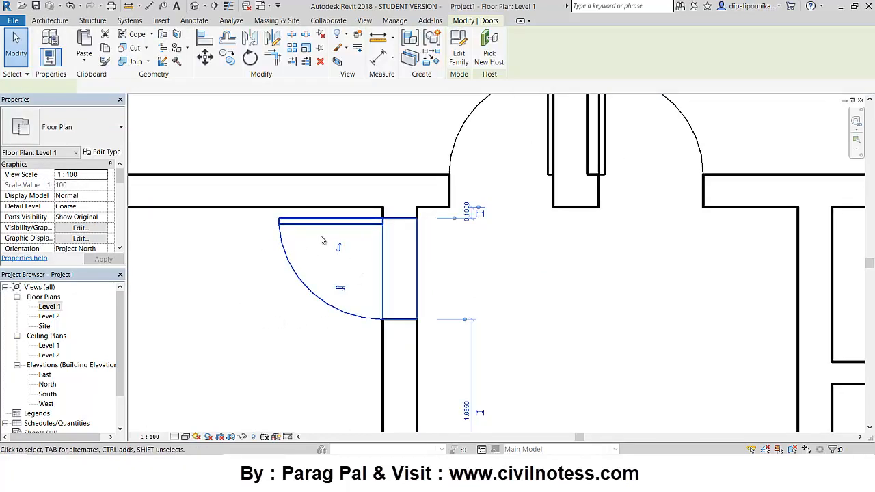
click(340, 287)
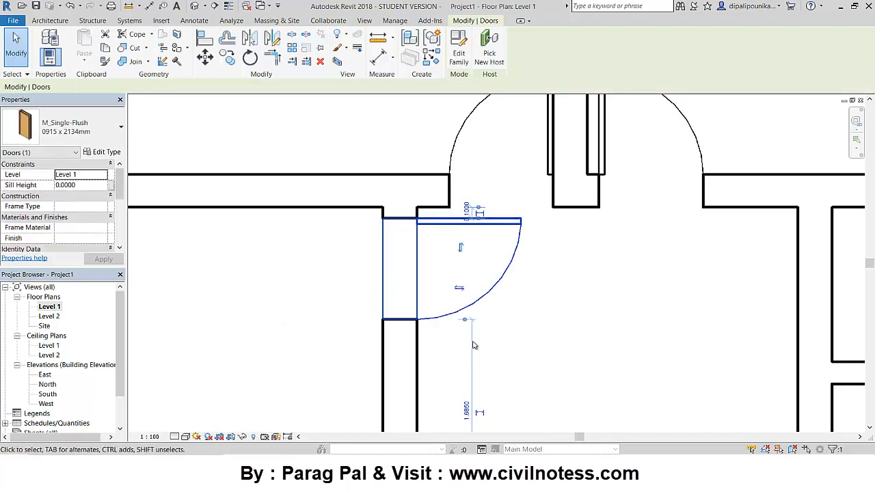
click(460, 289)
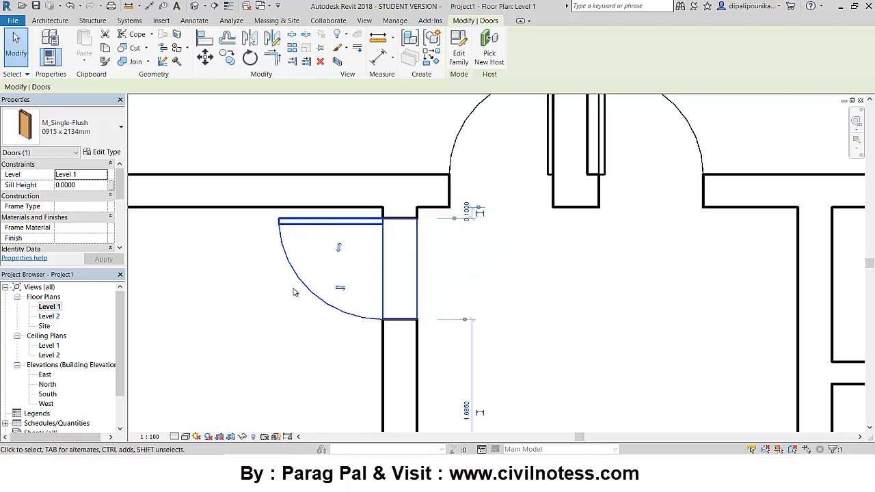
click(340, 249)
click(342, 289)
scroll(513, 319, down, 2)
scroll(522, 243, up, 3)
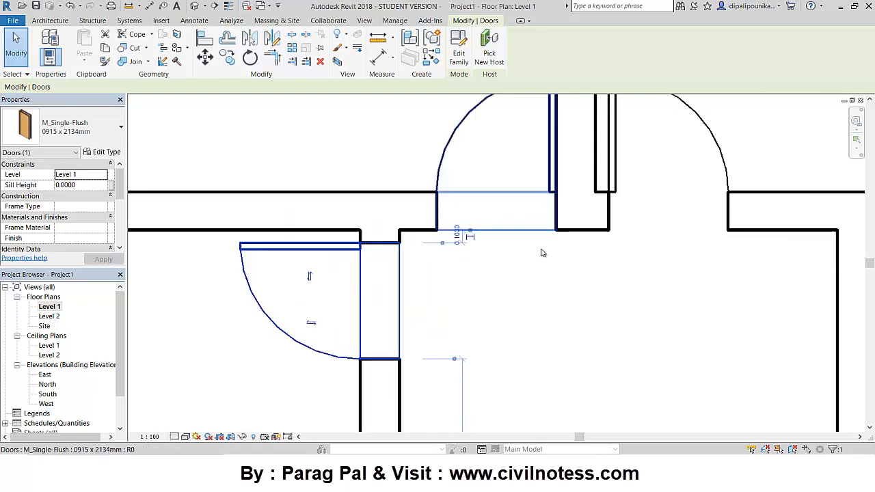
click(528, 276)
Step: Move the upper-left room's door to 0.065 m from the wall shared by the two upper rooms
scroll(531, 283, up, 1)
middle_drag(538, 301, 525, 415)
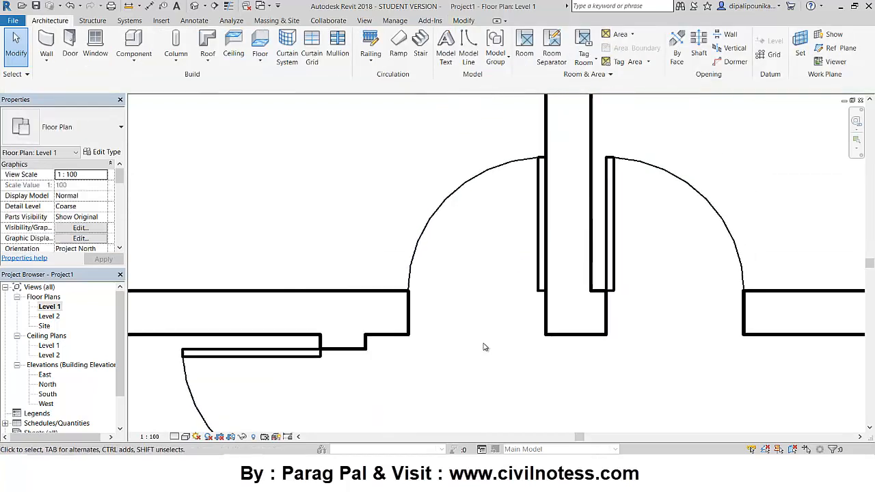
click(488, 319)
click(430, 205)
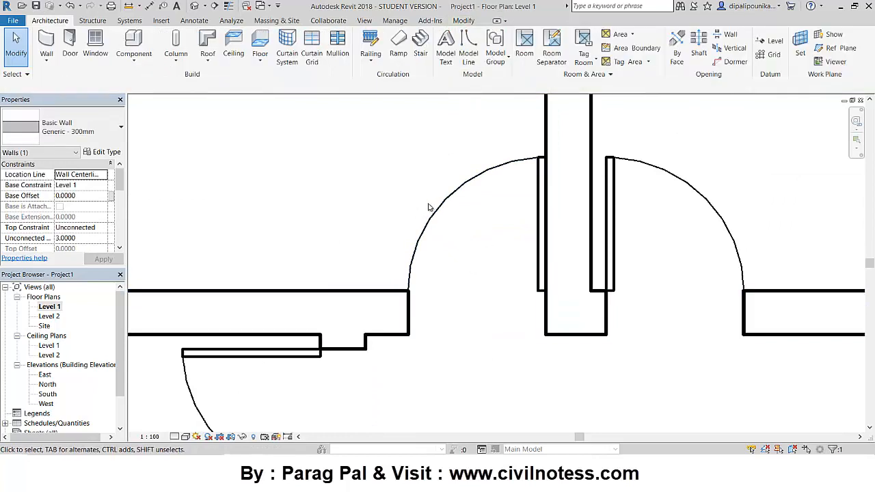
click(436, 218)
click(493, 318)
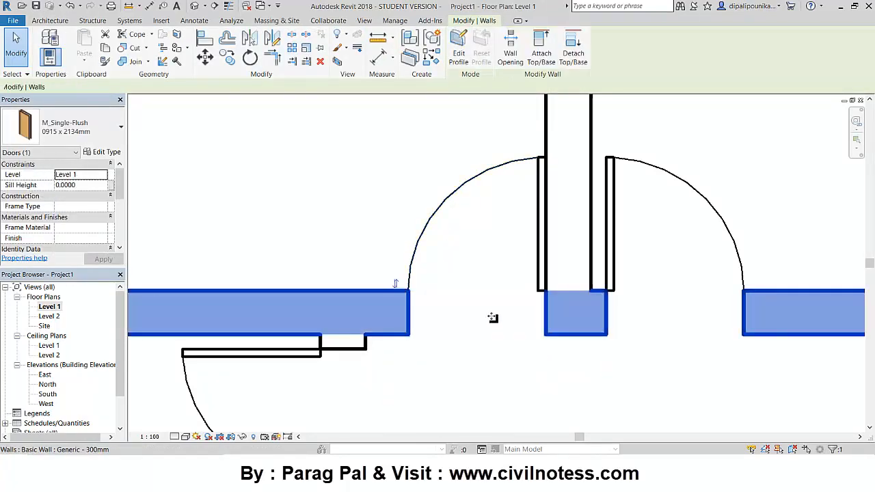
click(429, 237)
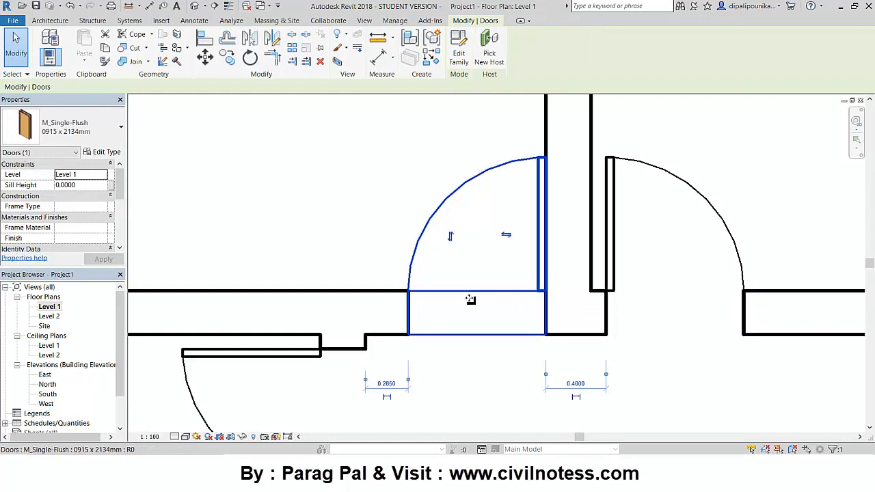
mouse_move(464, 299)
mouse_down()
mouse_move(458, 302)
mouse_move(467, 304)
mouse_up()
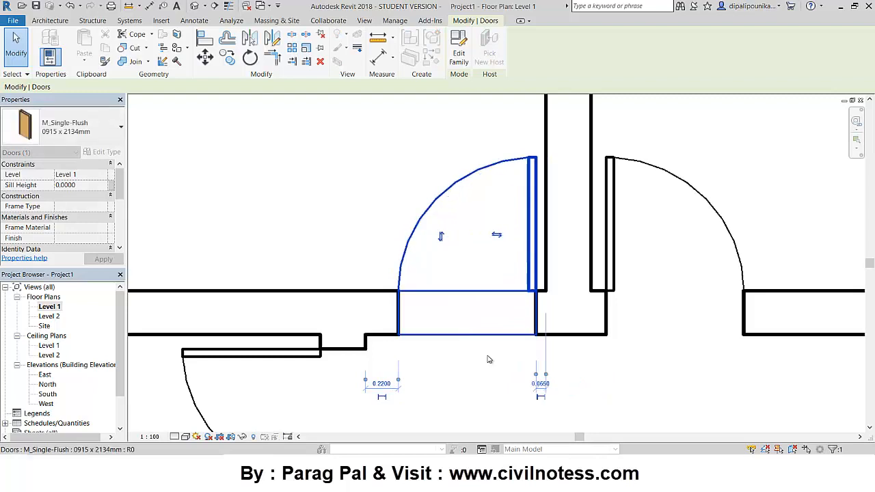
click(649, 400)
Step: Move the upper-right room's door slightly left, closer to the wall shared by the two upper rooms
scroll(640, 361, down, 1)
middle_drag(646, 357, 519, 345)
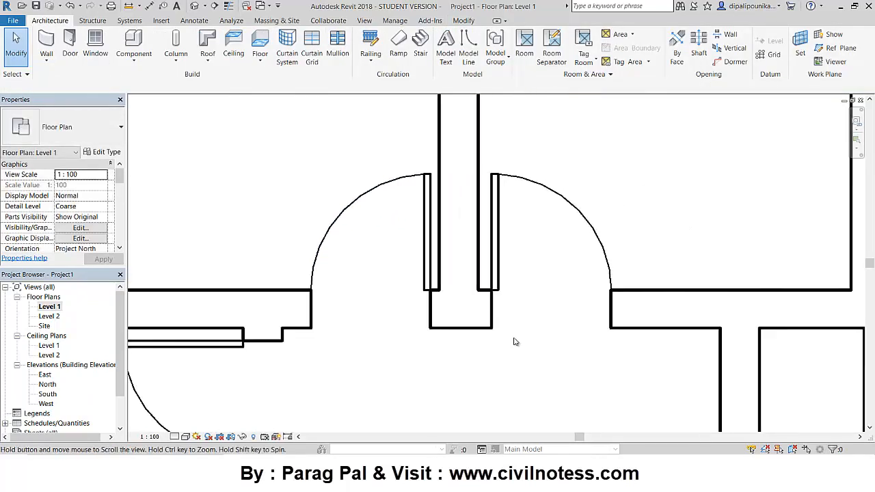
click(499, 288)
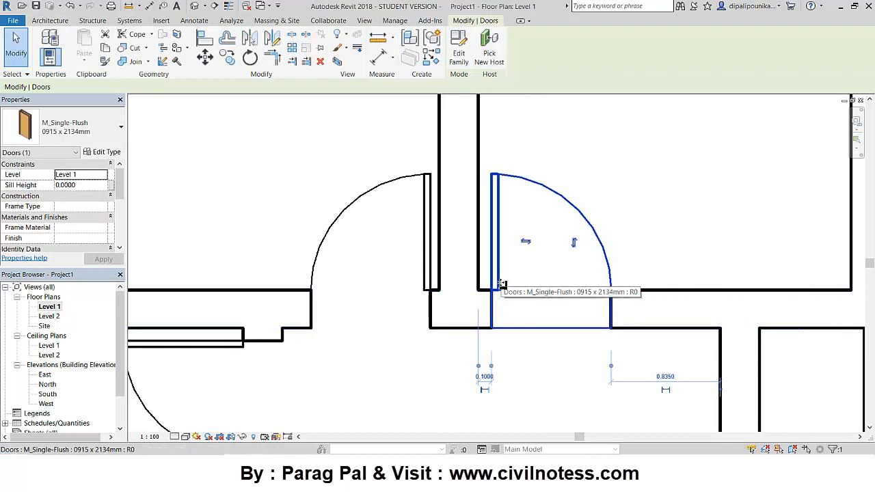
mouse_move(492, 284)
mouse_down()
mouse_move(499, 286)
mouse_move(490, 288)
mouse_up()
click(542, 406)
scroll(533, 407, down, 3)
middle_drag(495, 389, 426, 210)
scroll(436, 296, down, 1)
middle_drag(416, 275, 482, 414)
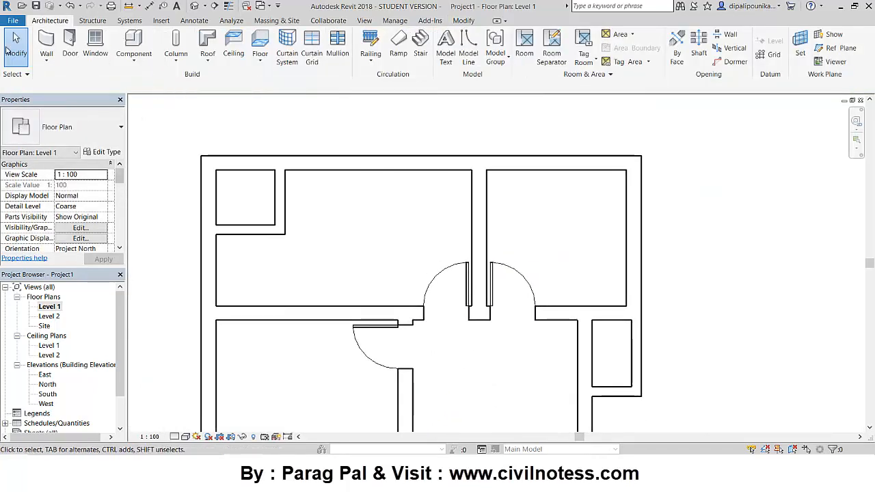
Step: Start placing a door with the M_Single-Flush 0762 x 2032mm type and set the type's width to 0.5 m
click(70, 44)
click(92, 131)
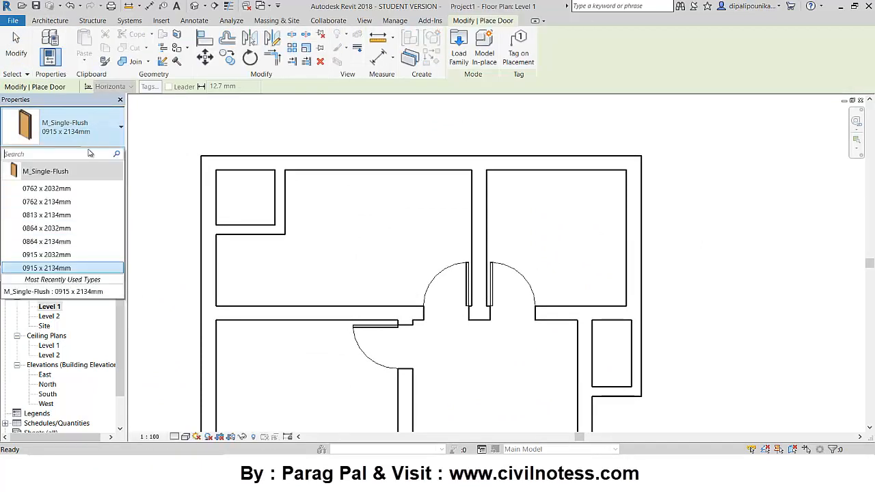
click(46, 188)
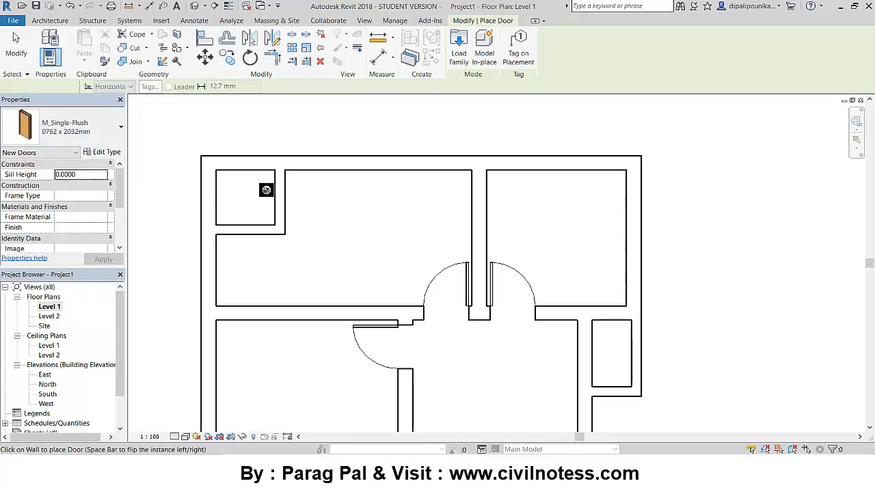
scroll(277, 186, up, 1)
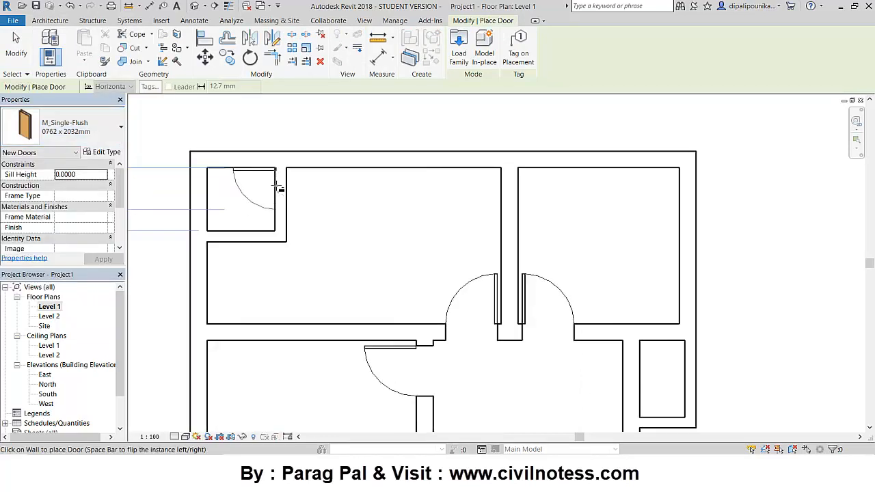
scroll(279, 187, up, 2)
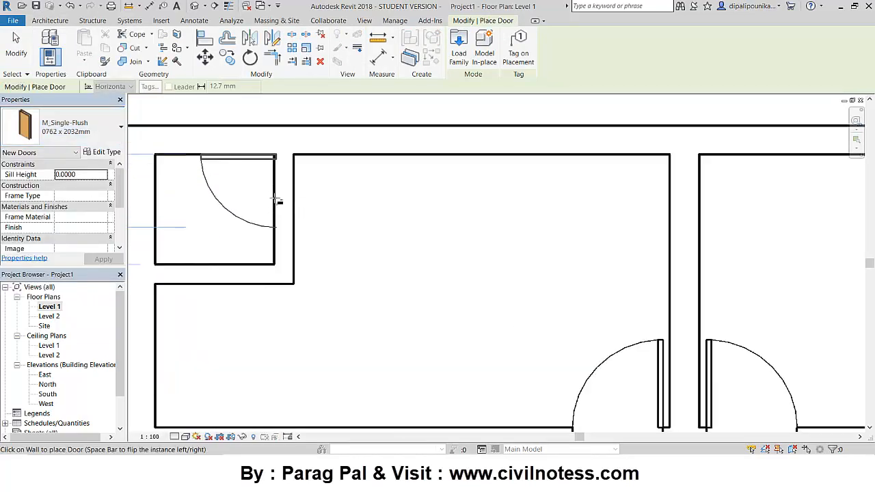
click(103, 152)
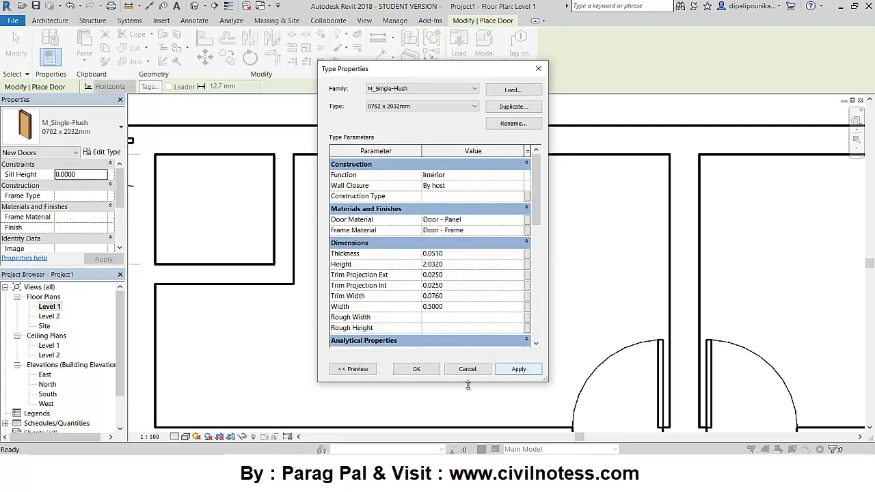
click(433, 372)
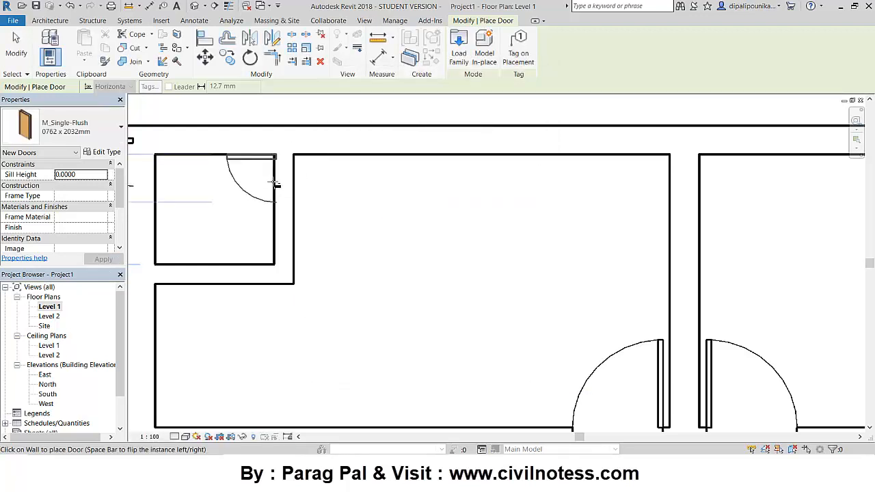
Step: Place a door in the right wall of the small upper-left room, about 0.04 m below its top wall, opening into the small room
scroll(274, 183, up, 3)
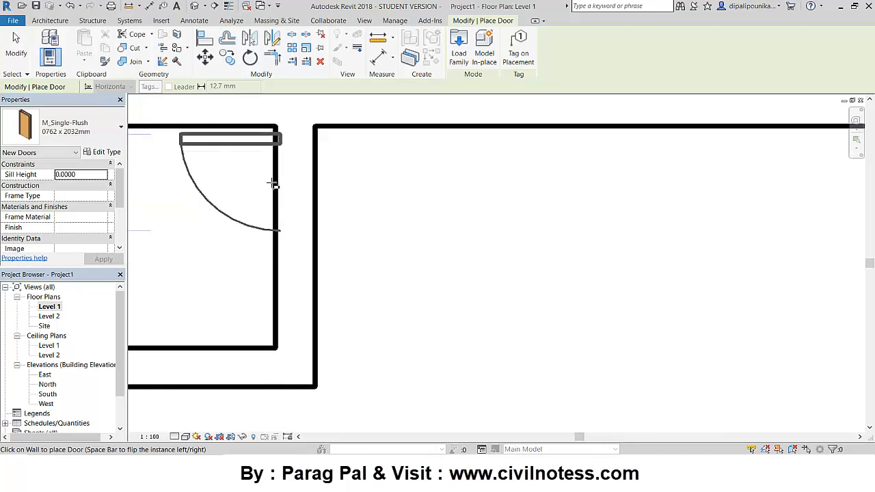
scroll(273, 205, down, 4)
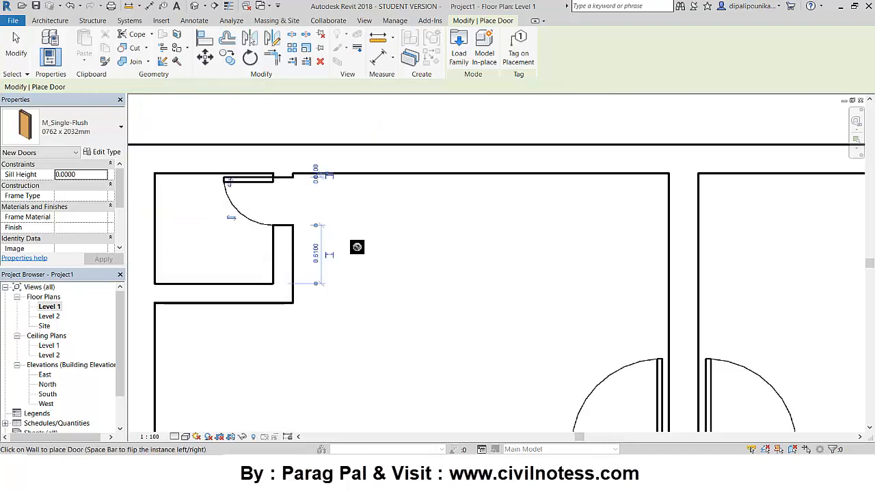
scroll(617, 329, down, 2)
Step: Place a door in the top wall of the small room at the plan's right edge, about 0.04 m from its left wall, opening downward
scroll(540, 226, up, 6)
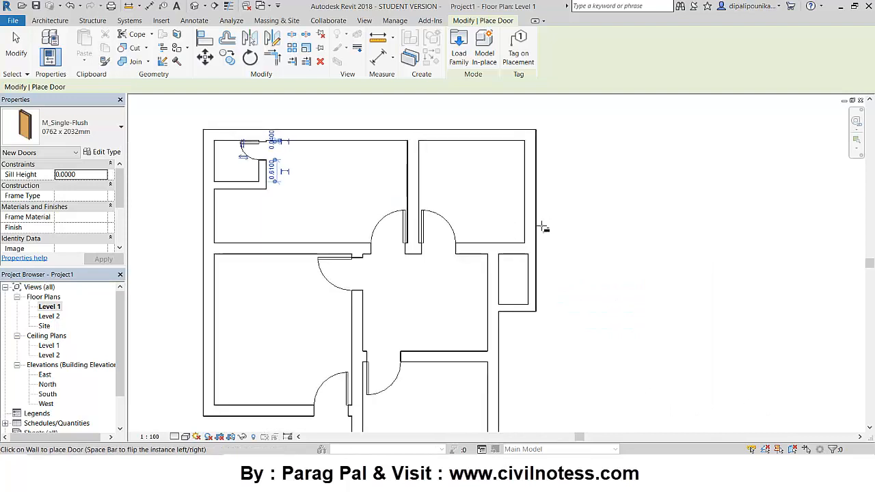
scroll(472, 288, up, 2)
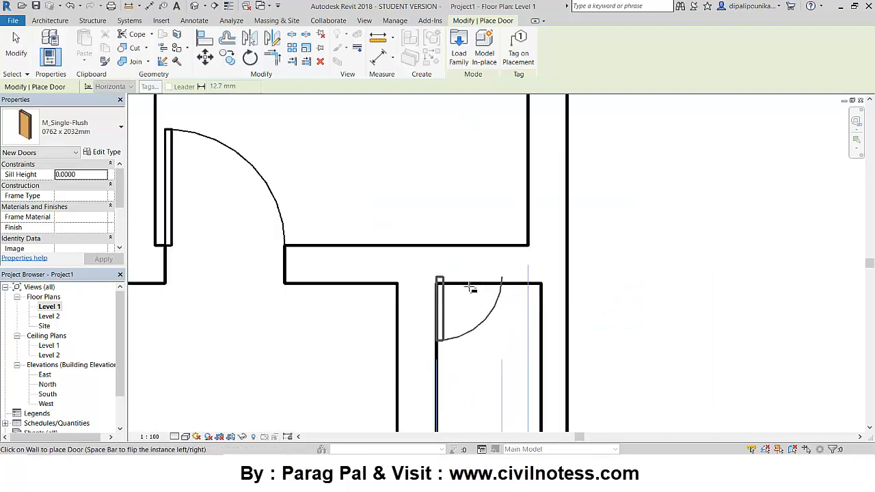
scroll(471, 290, up, 2)
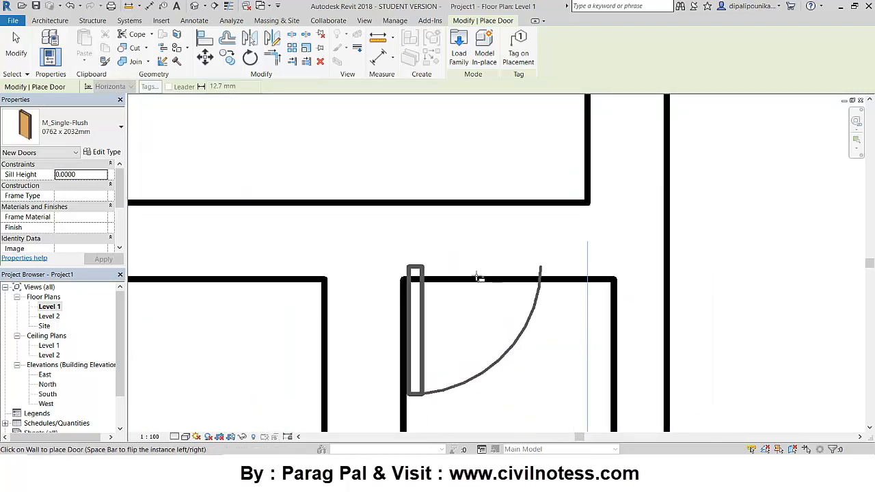
click(481, 278)
scroll(480, 285, down, 4)
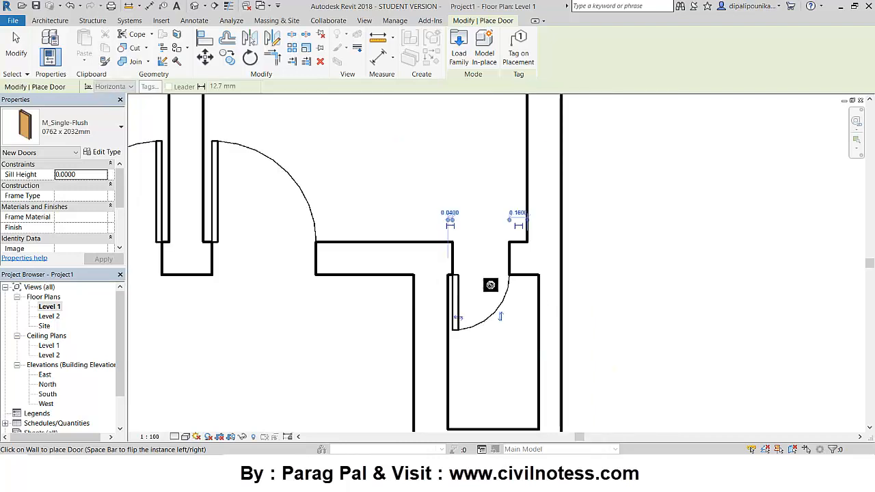
Step: Save the project and end door placement
scroll(203, 269, down, 1)
middle_drag(200, 285, 265, 232)
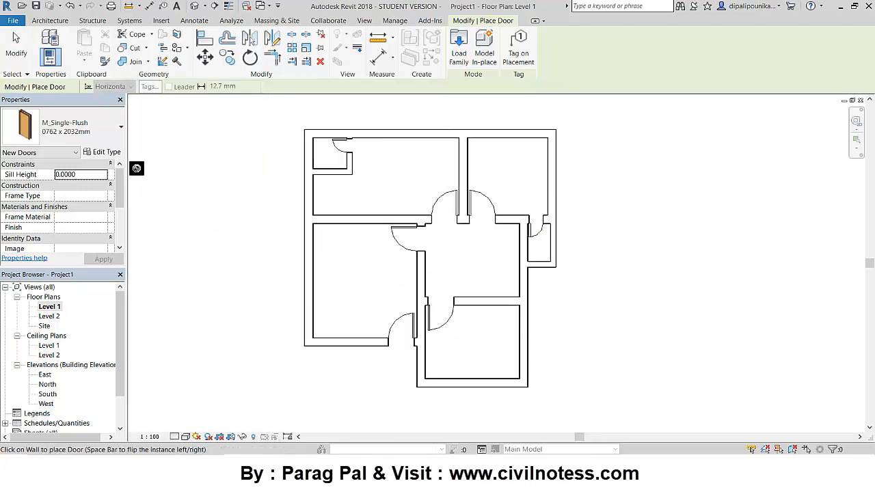
click(37, 7)
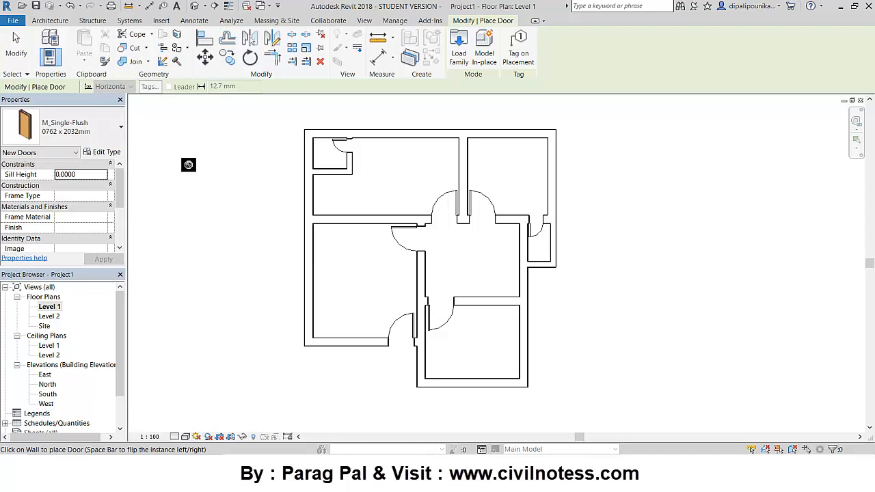
click(16, 45)
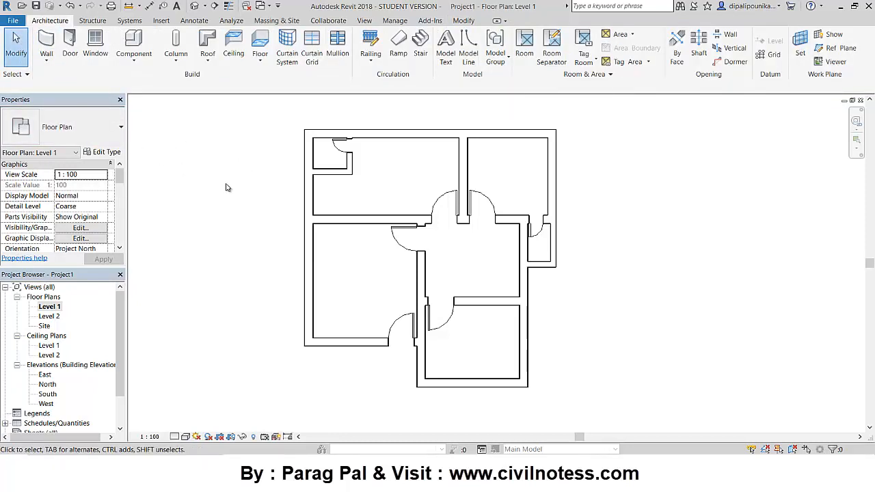
Step: Start placing a window and browse for a family to load in the Windows (C:) > ProgramData > Autodesk folder
middle_drag(292, 229, 292, 237)
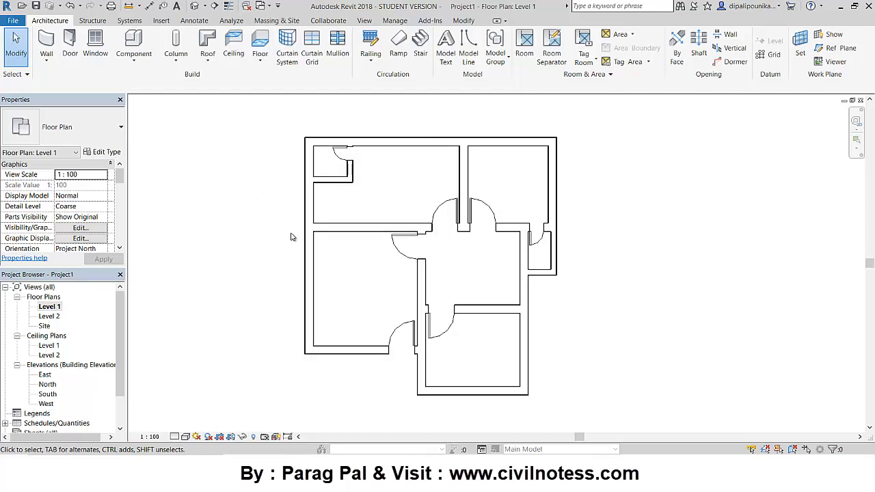
click(95, 46)
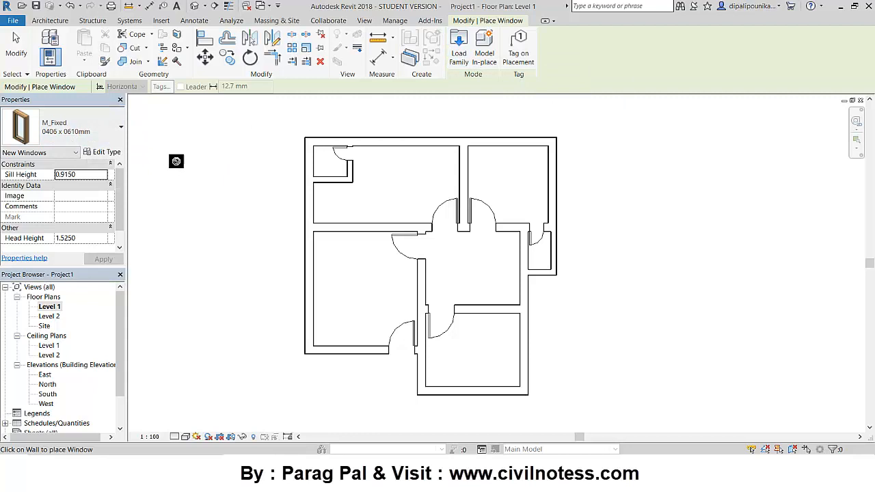
click(458, 49)
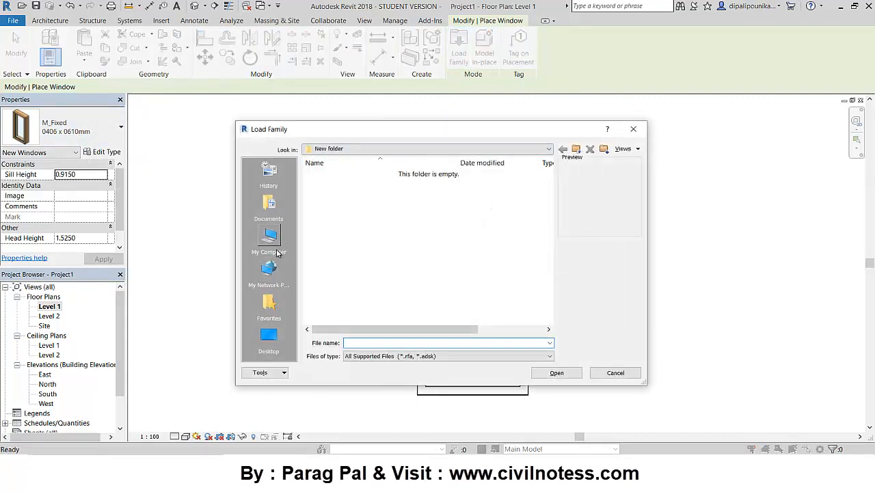
click(270, 240)
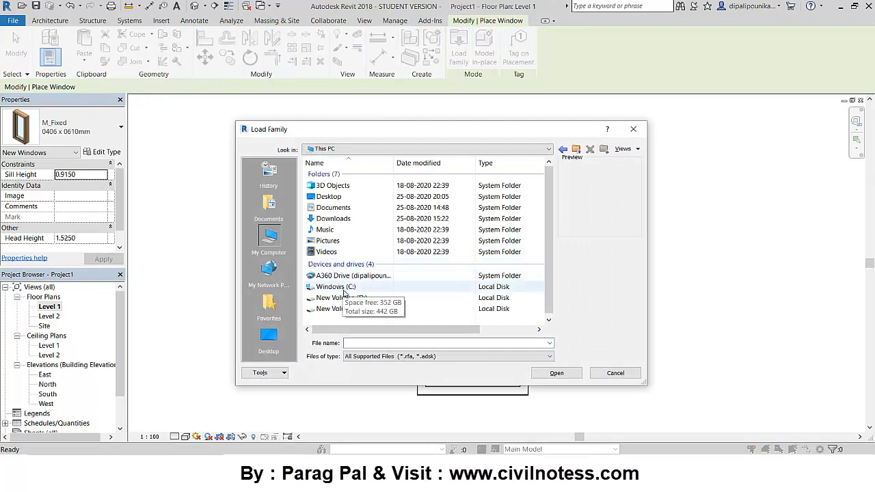
double_click(343, 290)
double_click(342, 227)
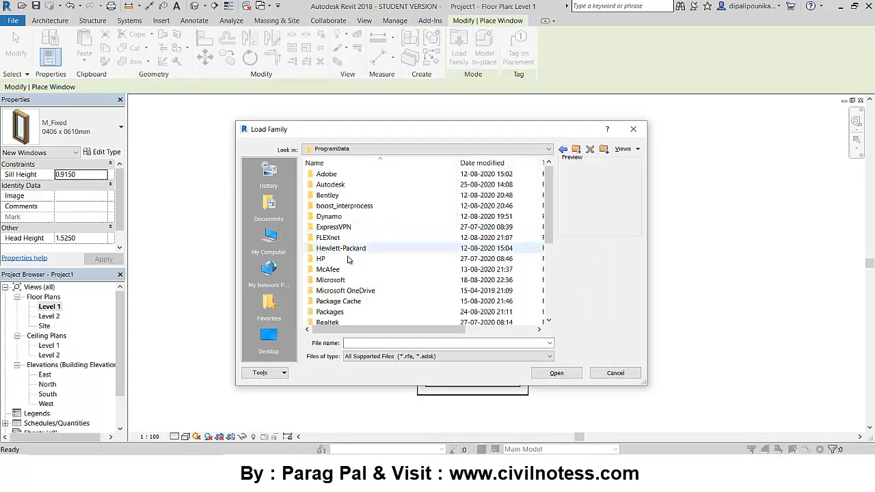
double_click(330, 184)
Step: Open the Windows family folder under RVT 2018 > Libraries > India
scroll(350, 241, down, 3)
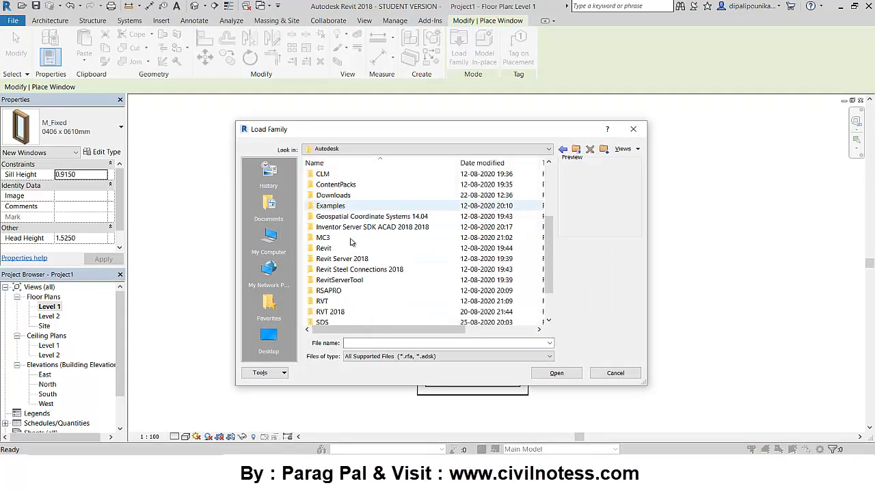
scroll(342, 266, down, 2)
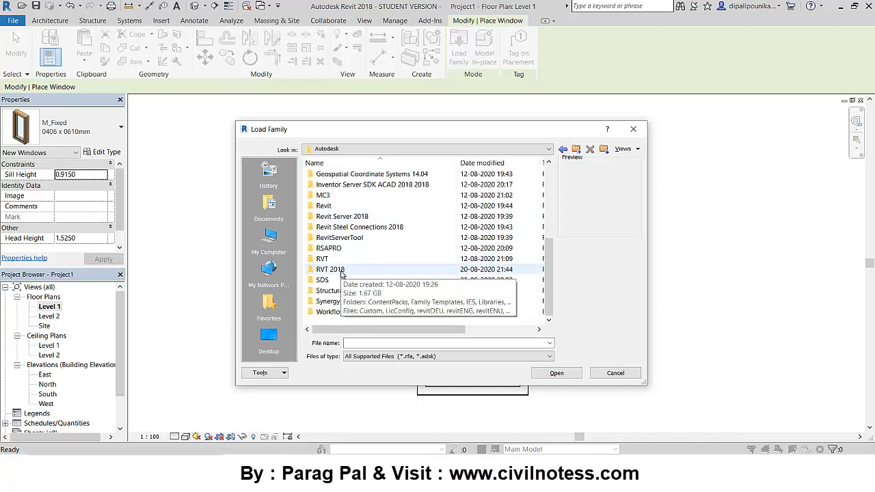
double_click(340, 270)
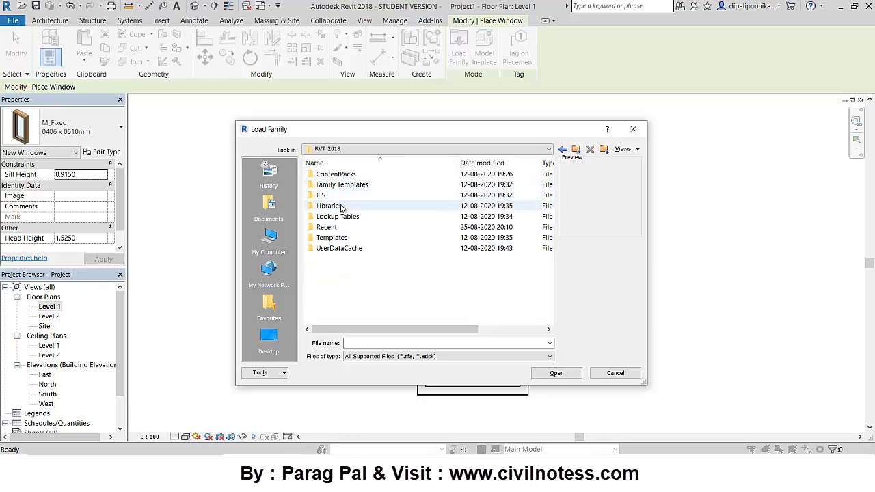
double_click(341, 207)
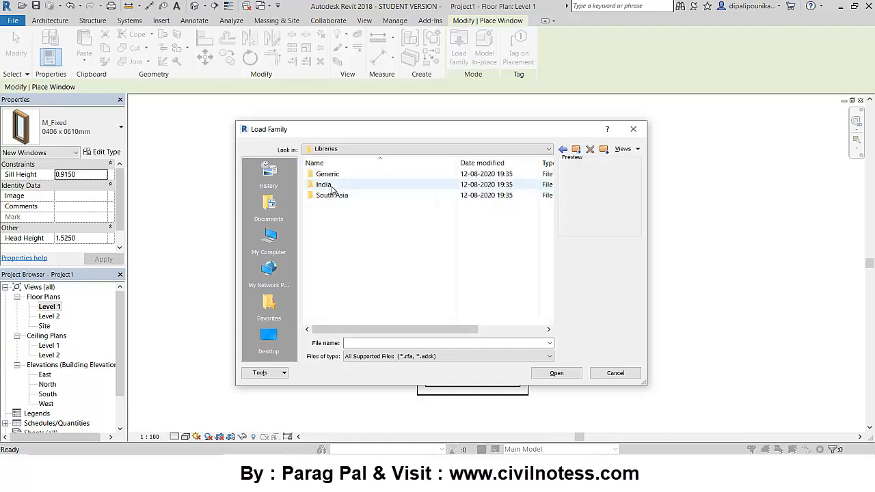
double_click(333, 186)
scroll(341, 224, down, 2)
scroll(341, 233, down, 6)
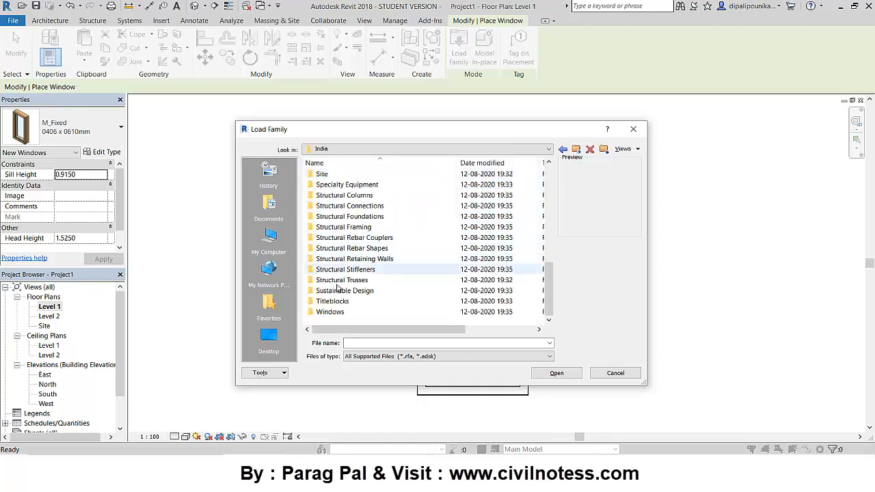
double_click(348, 313)
Step: Preview the awning, bay and casement window families in the library folder to compare their designs
click(345, 217)
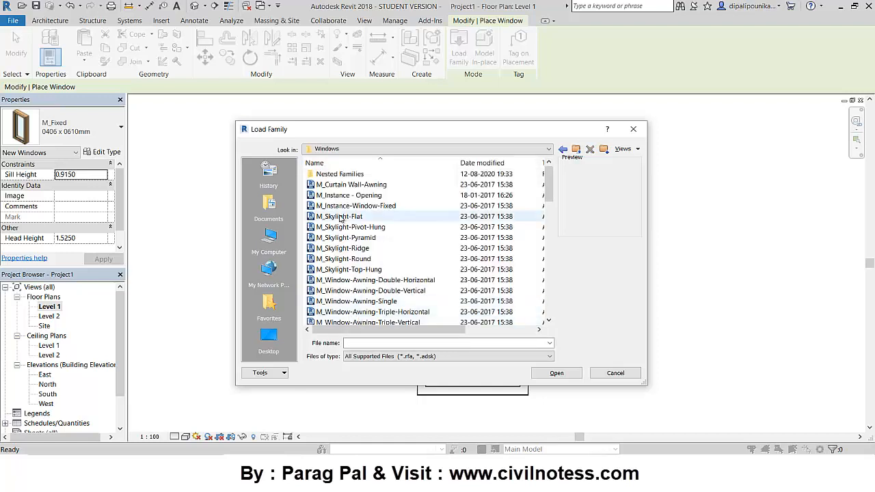
click(390, 259)
click(413, 290)
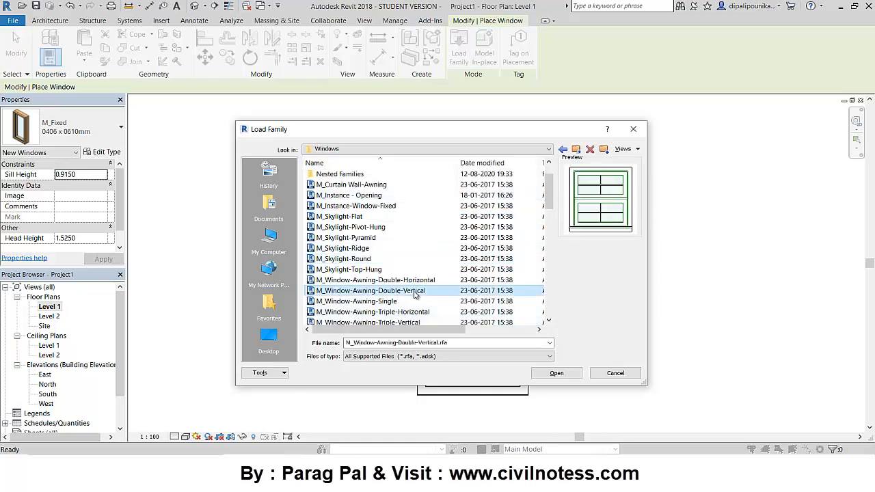
scroll(396, 273, down, 2)
click(392, 249)
click(403, 270)
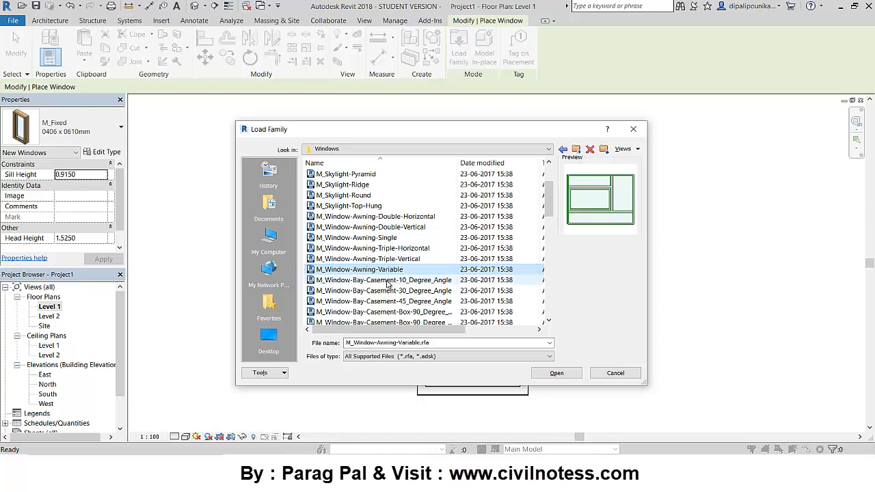
click(388, 280)
click(394, 290)
click(390, 249)
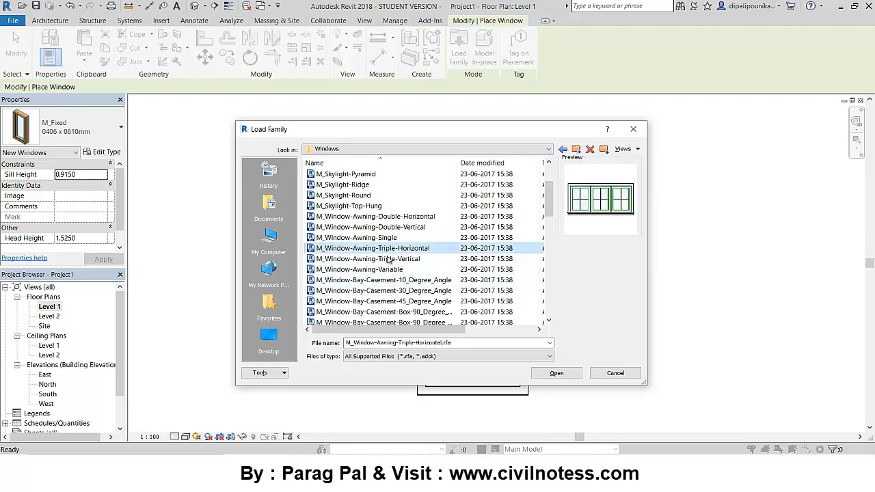
click(391, 259)
click(393, 237)
scroll(393, 246, down, 4)
click(396, 249)
click(400, 269)
click(403, 290)
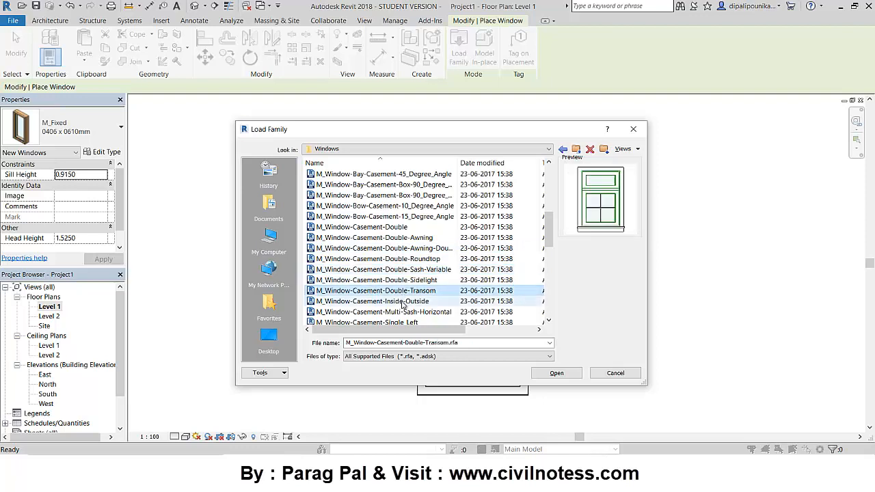
Step: Load the M_Window-Casement-Multi-Sash-Horizontal family into the project
click(404, 302)
scroll(403, 304, down, 2)
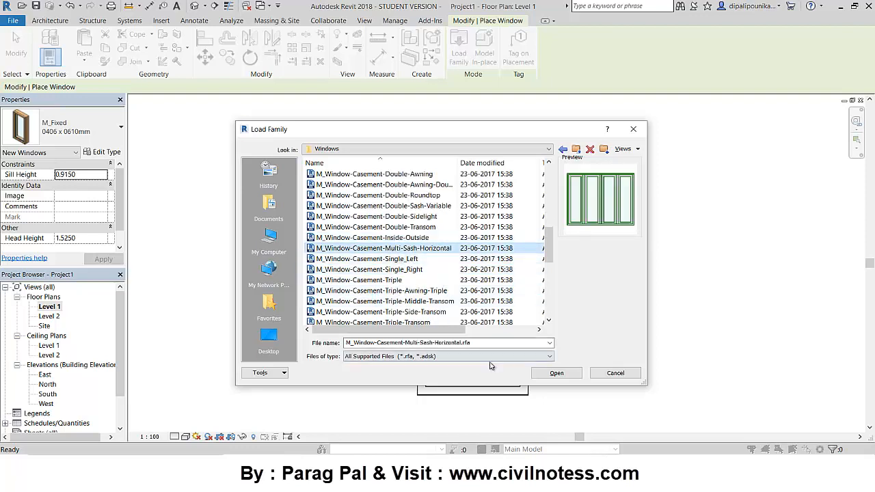
click(557, 373)
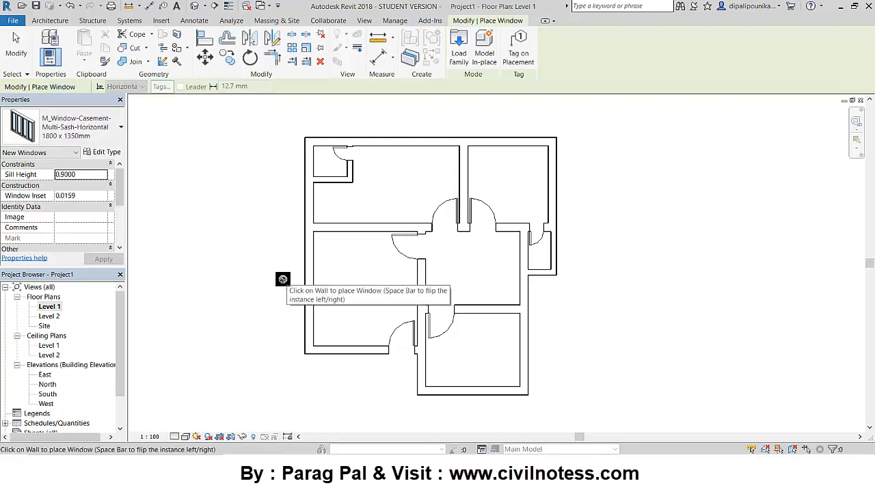
Step: Place 2150 x 1500mm multi-sash casement windows centred in the large left room's outer left wall and in the upper-left room's top wall, right of the small room
click(100, 136)
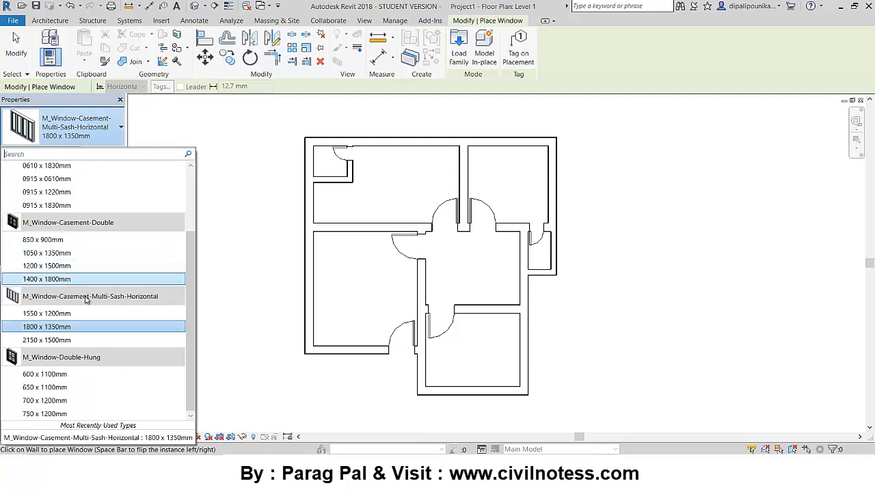
click(74, 340)
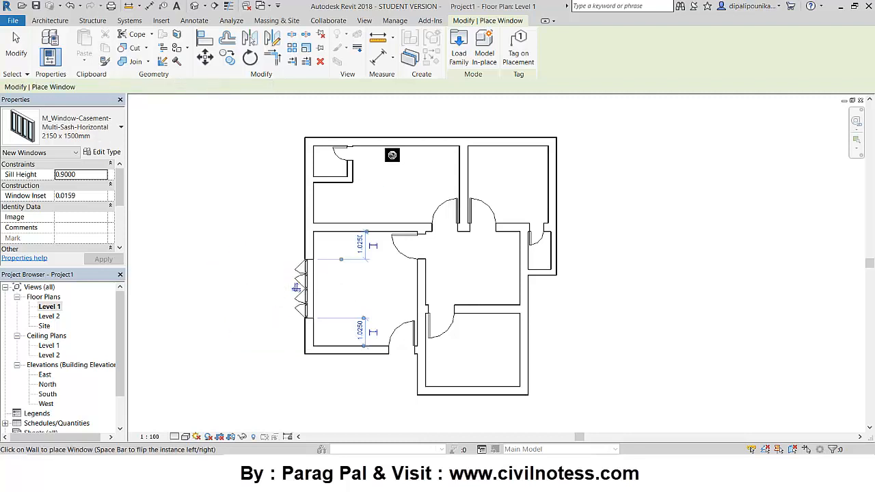
click(406, 141)
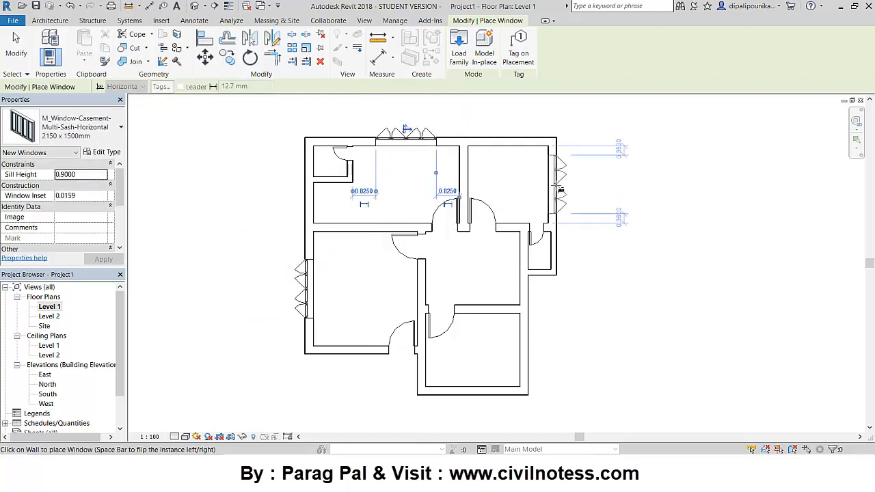
Step: Place 2150 x 1500mm multi-sash casement windows in the upper-right room's outer right wall and centred in the lowest room's bottom wall
click(560, 187)
middle_drag(469, 367, 434, 326)
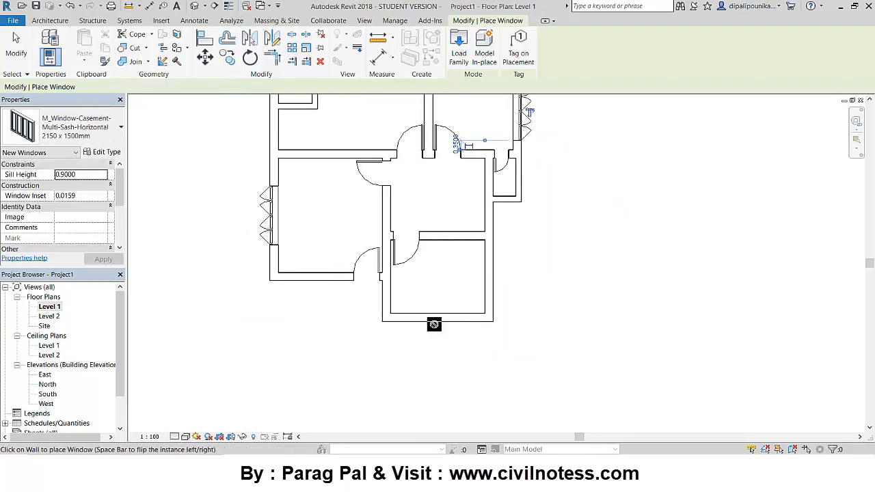
click(436, 335)
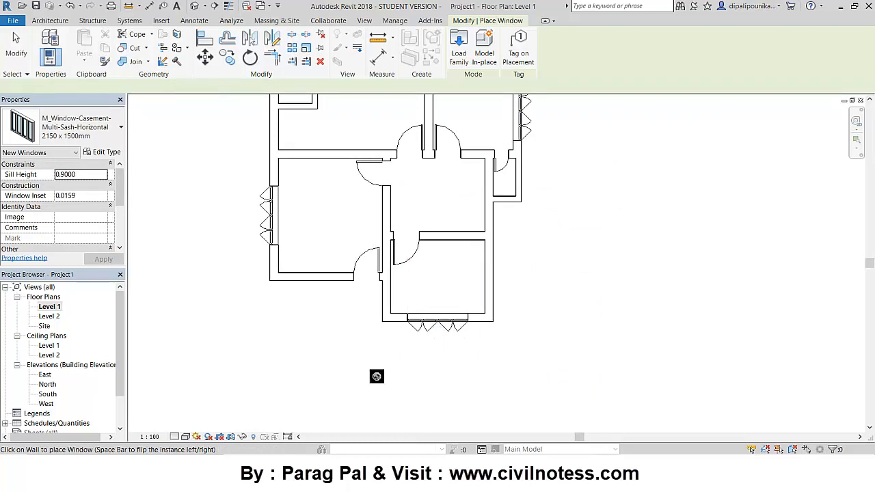
middle_drag(316, 218, 313, 287)
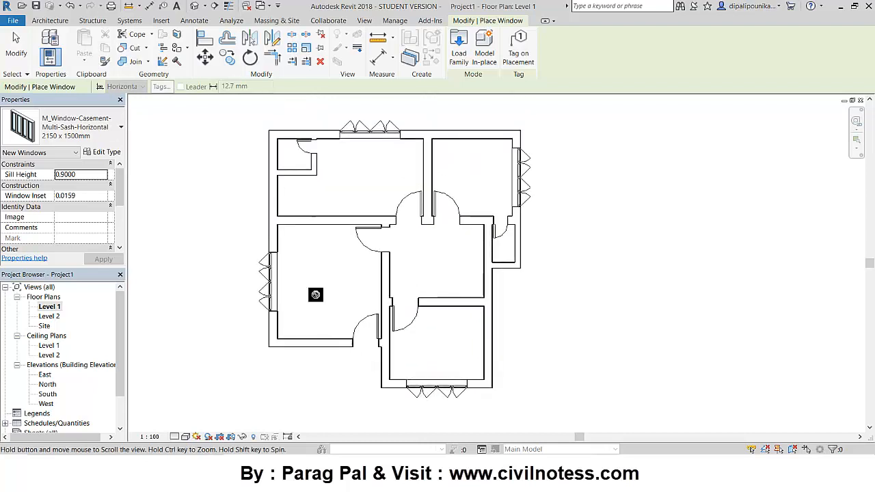
key(Escape)
key(Escape)
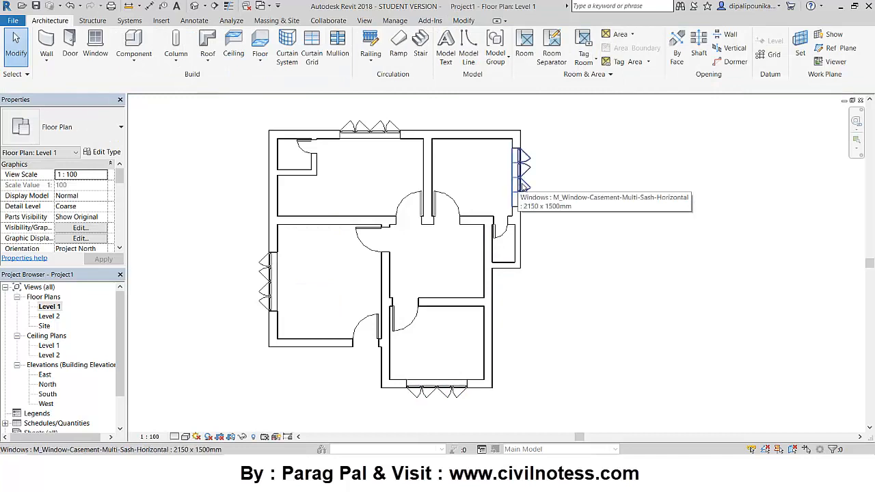
Step: Shift the casement window in the upper-right room's outer wall slightly up along the wall
scroll(540, 169, up, 4)
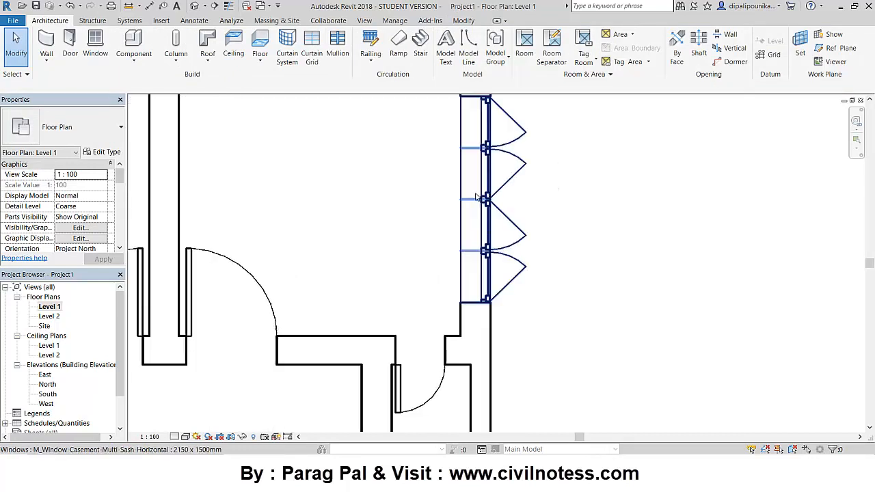
click(482, 196)
scroll(390, 249, down, 1)
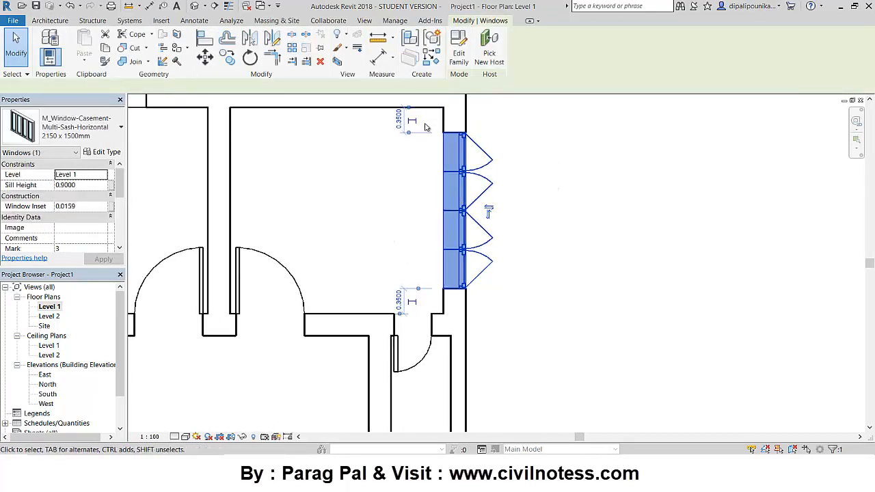
mouse_move(453, 194)
mouse_down()
mouse_move(455, 180)
mouse_move(461, 197)
mouse_up()
click(519, 239)
scroll(520, 239, down, 1)
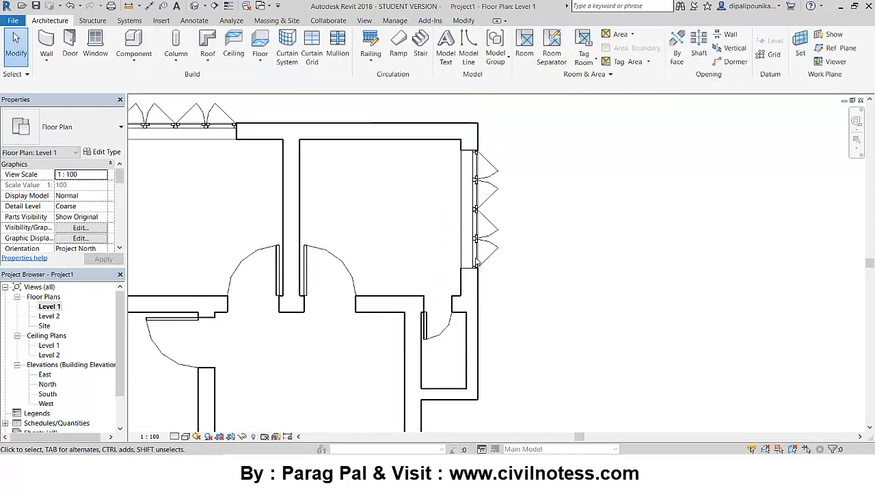
scroll(404, 270, down, 3)
middle_drag(372, 307, 431, 249)
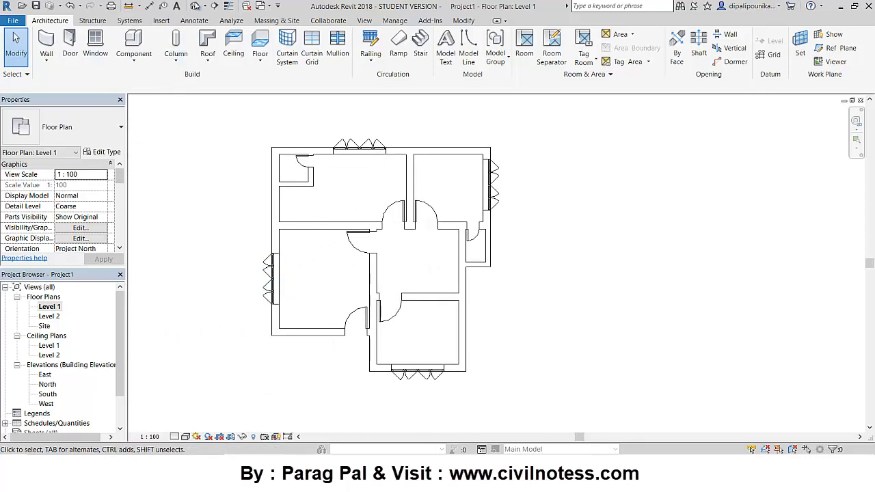
Step: Open the default 3D view, set its visual style to Consistent Colors and orbit to a lower viewing angle
click(196, 6)
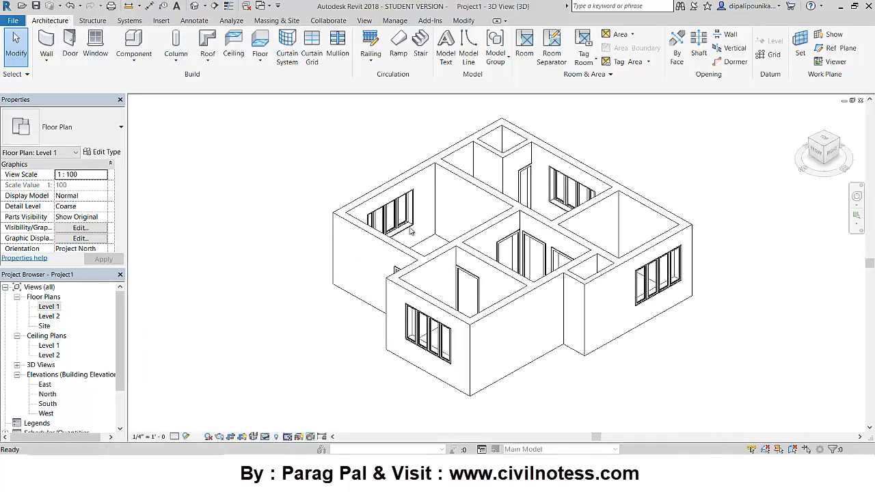
click(185, 437)
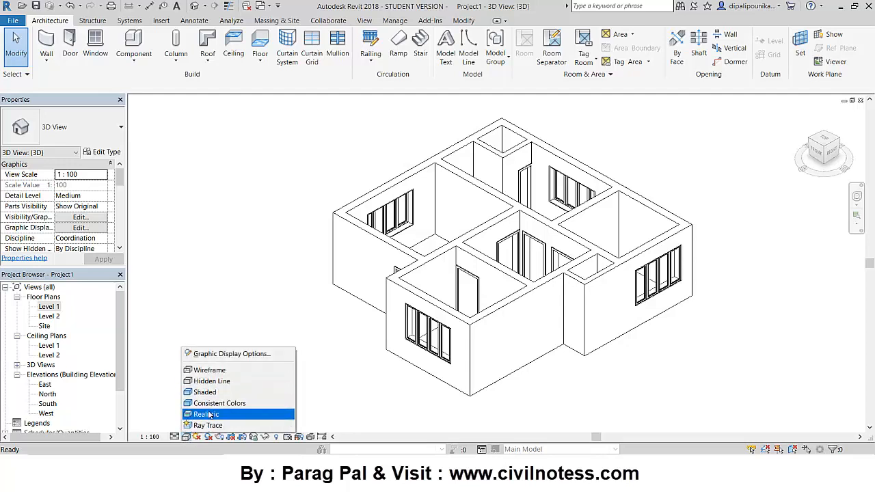
click(209, 403)
middle_drag(367, 310, 296, 302)
scroll(297, 302, up, 2)
scroll(747, 236, down, 2)
click(857, 197)
drag(229, 279, 228, 260)
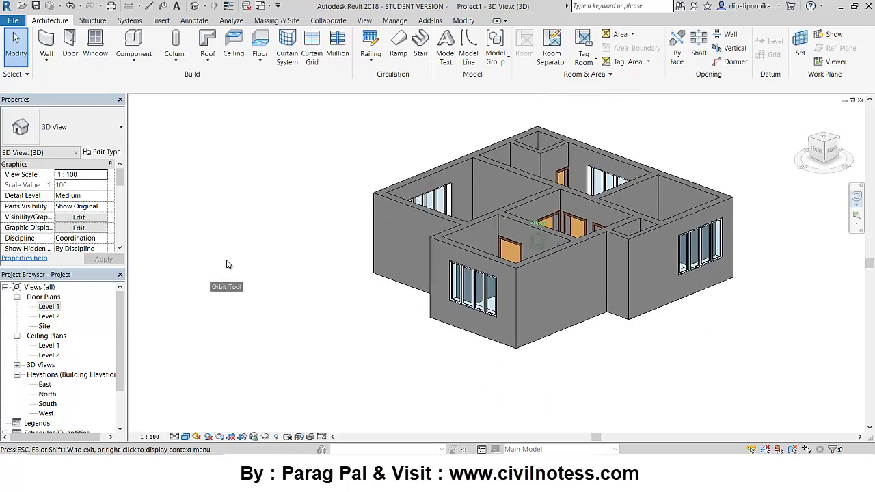
Step: Examine the building in the East, North, South and West elevation views
double_click(45, 385)
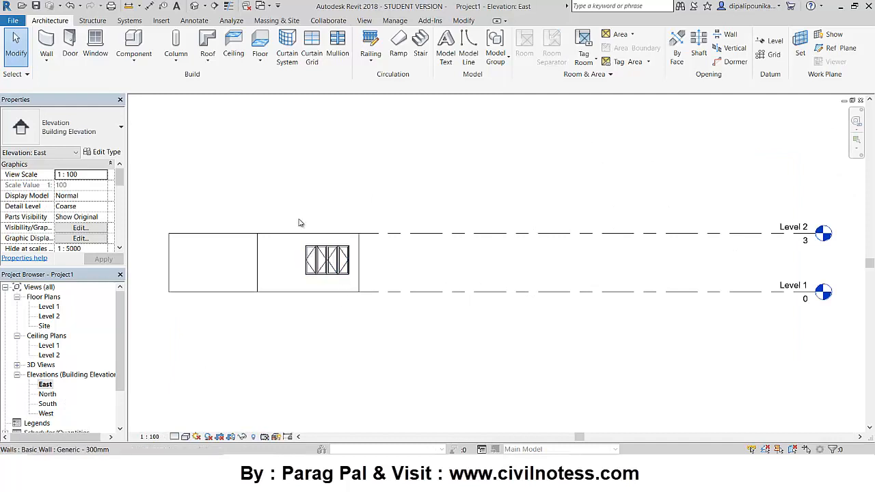
double_click(42, 395)
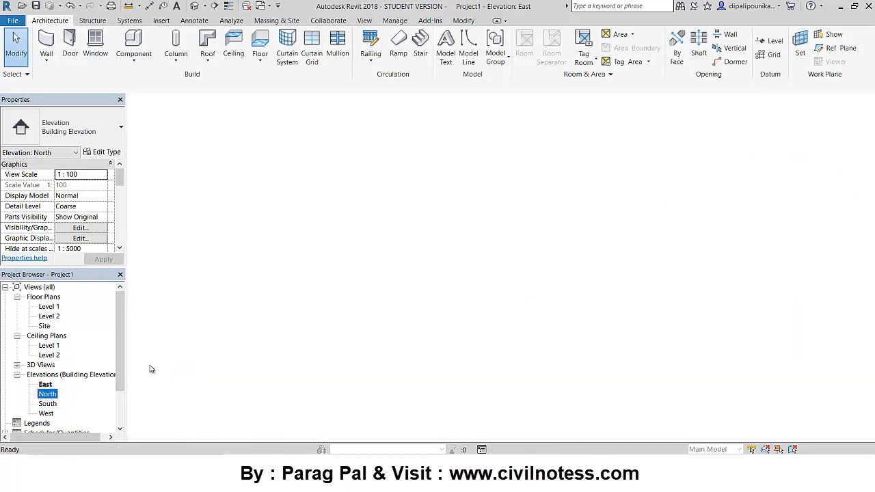
double_click(47, 404)
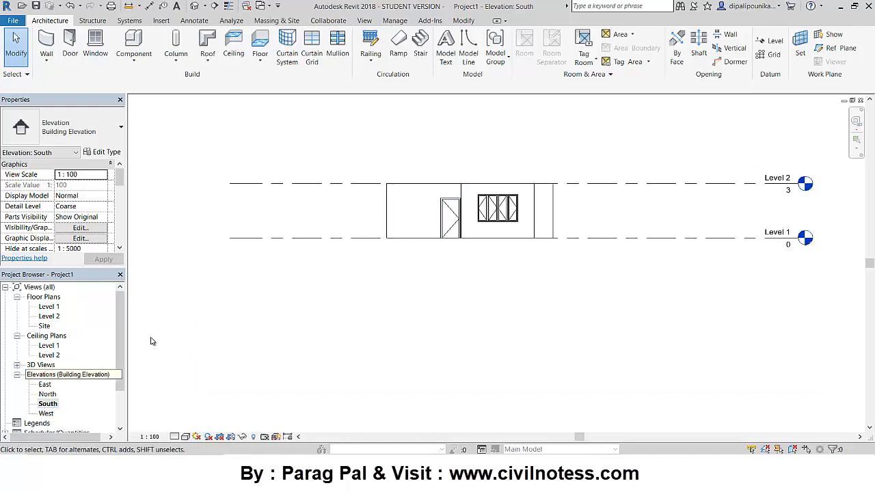
click(46, 414)
double_click(46, 414)
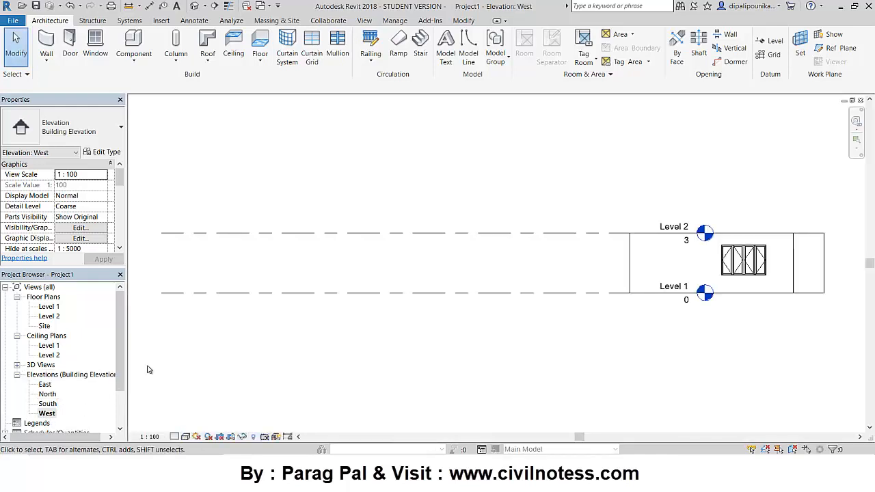
Step: On the Level 1 floor plan, draw a vertical building section from below the lowest room to above the top wall
double_click(49, 307)
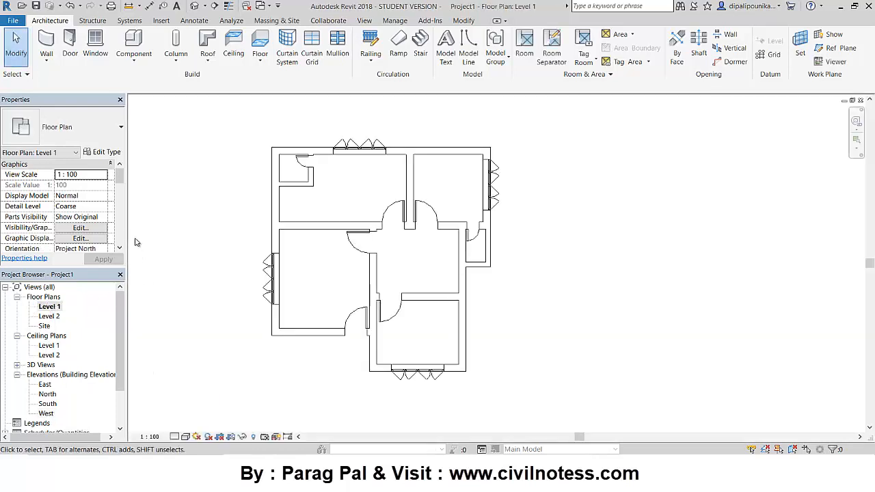
click(214, 6)
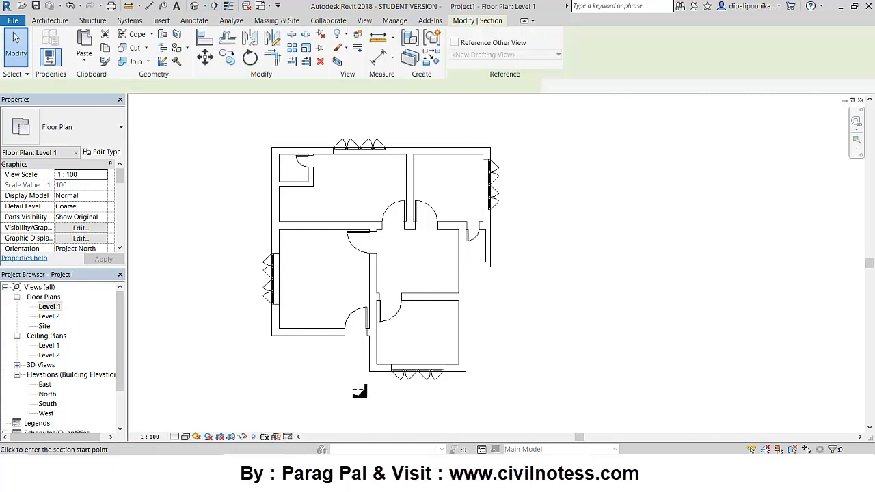
click(405, 411)
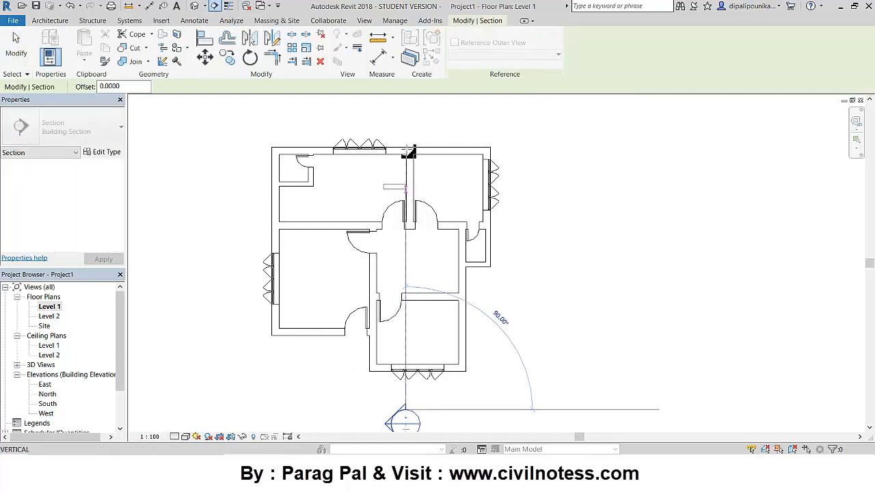
click(407, 122)
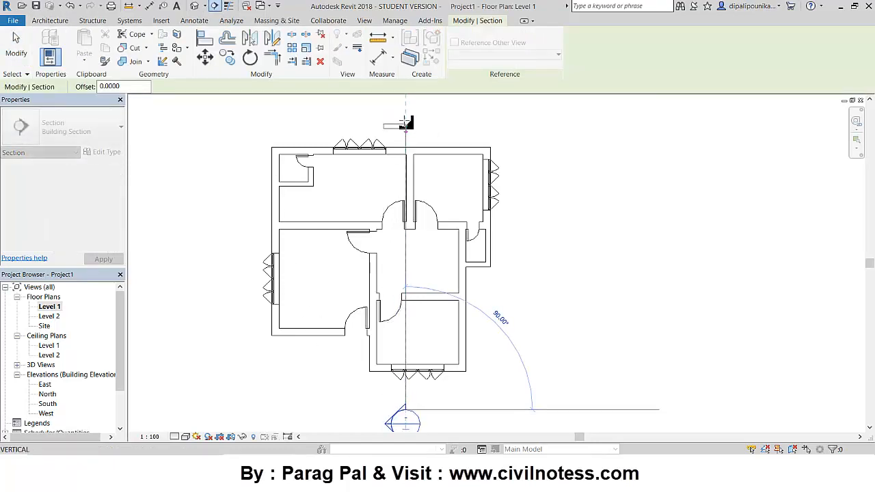
key(Escape)
key(Escape)
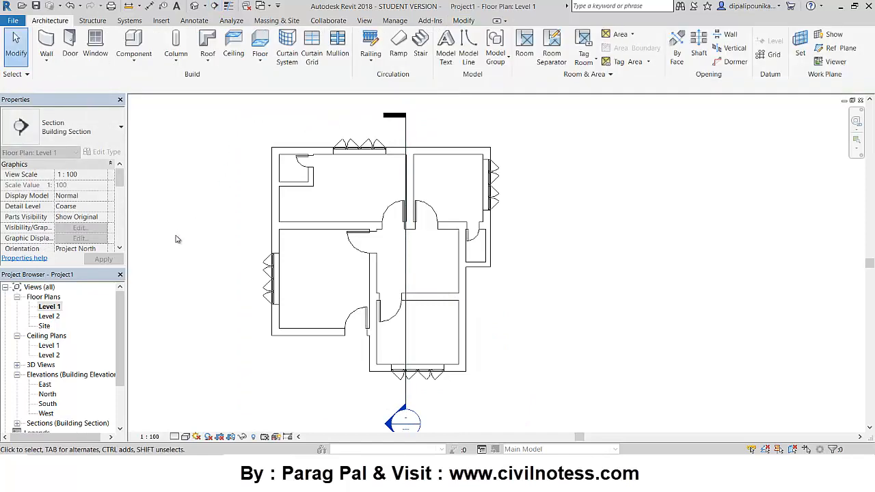
Step: Open the new building section view and examine it in a coloured visual style and in Wireframe
click(17, 423)
scroll(58, 372, down, 2)
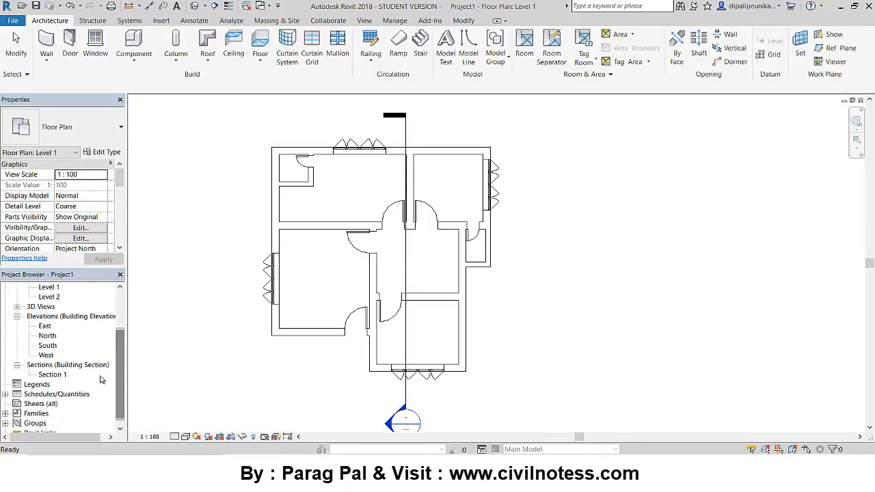
double_click(52, 375)
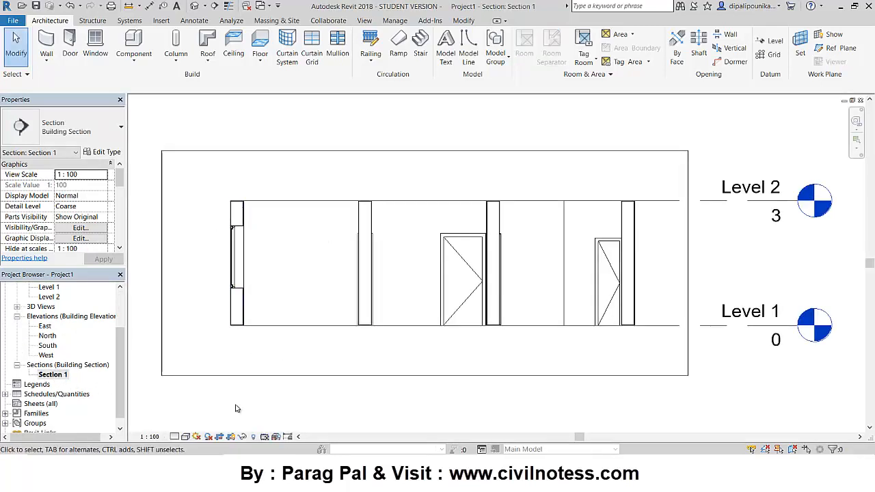
click(195, 437)
click(198, 414)
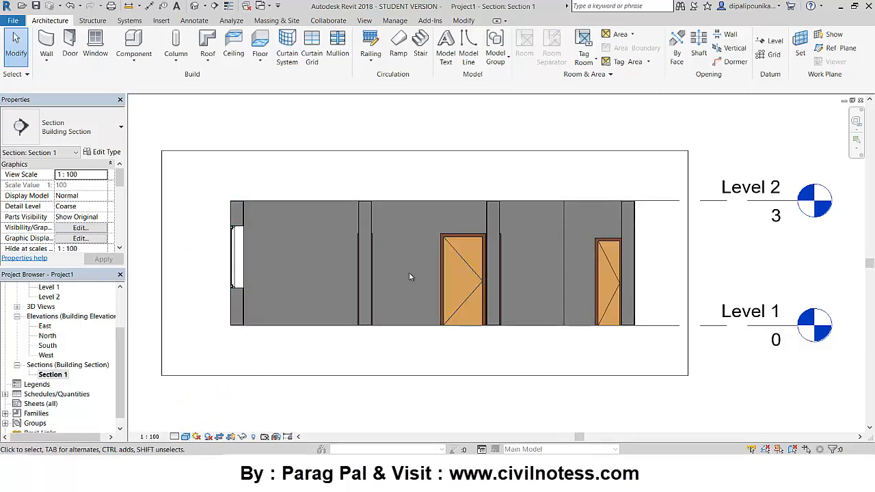
click(186, 437)
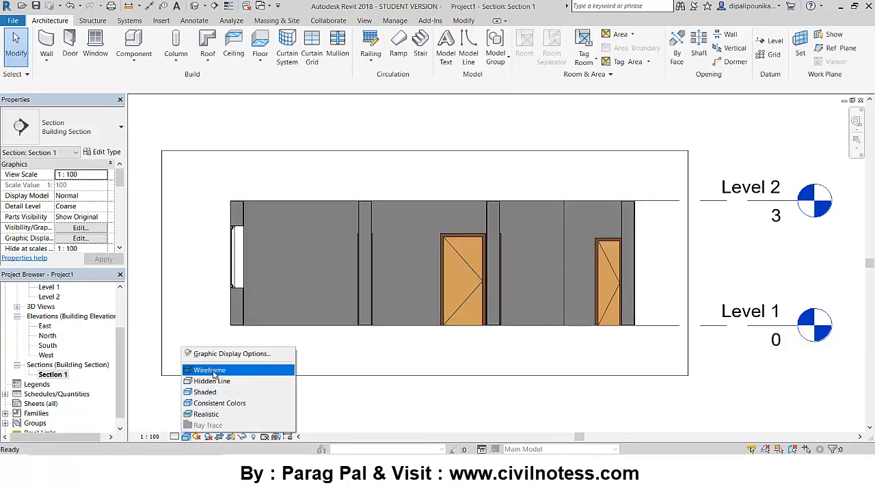
click(205, 374)
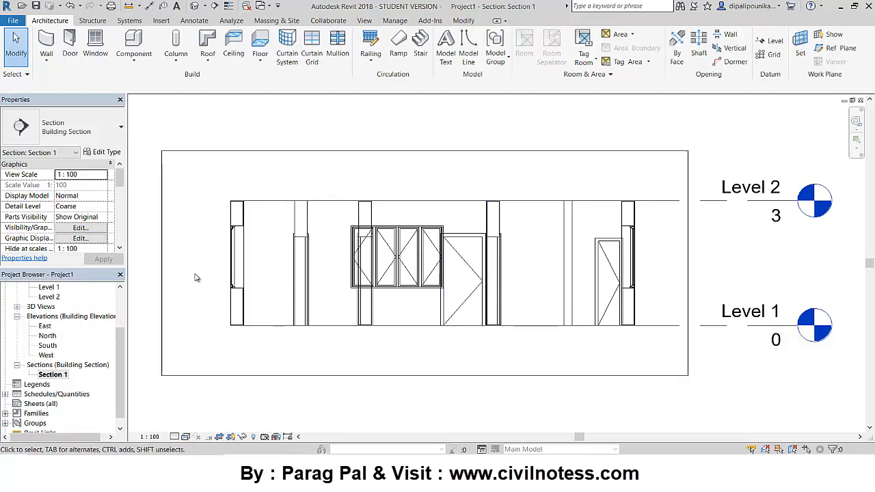
Step: Return to the Level 1 floor plan and delete the vertical section line
drag(121, 336, 119, 295)
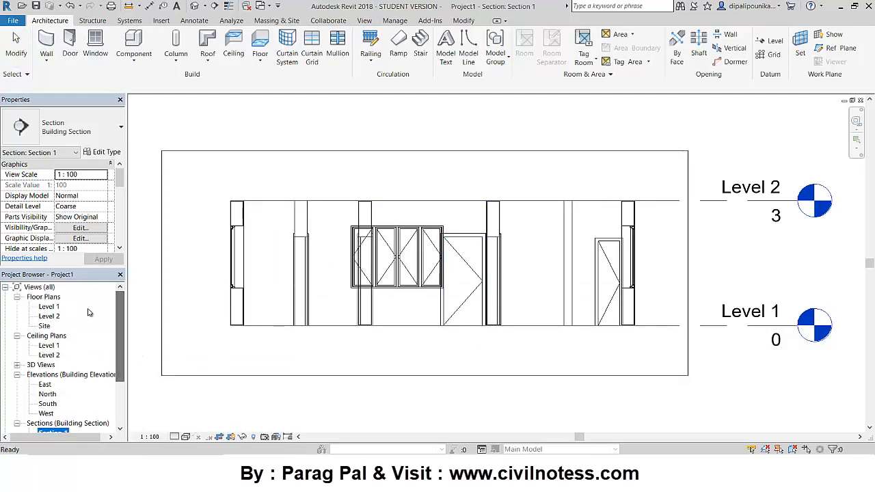
double_click(55, 309)
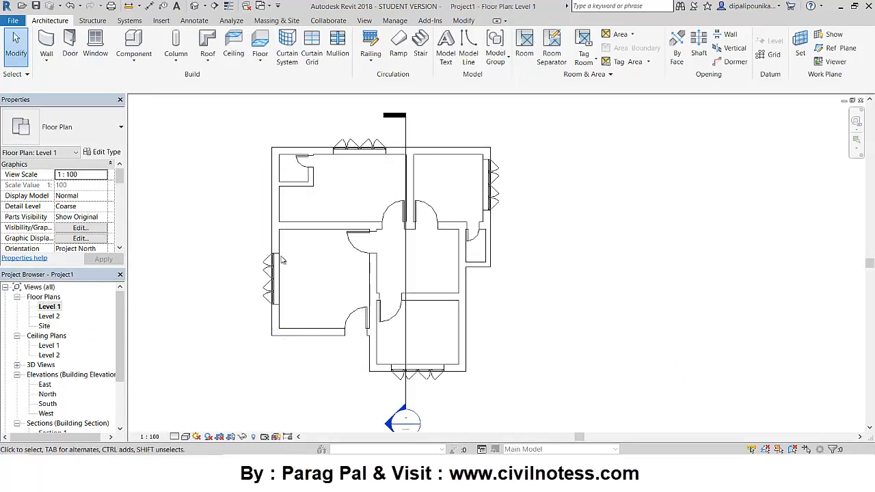
click(407, 122)
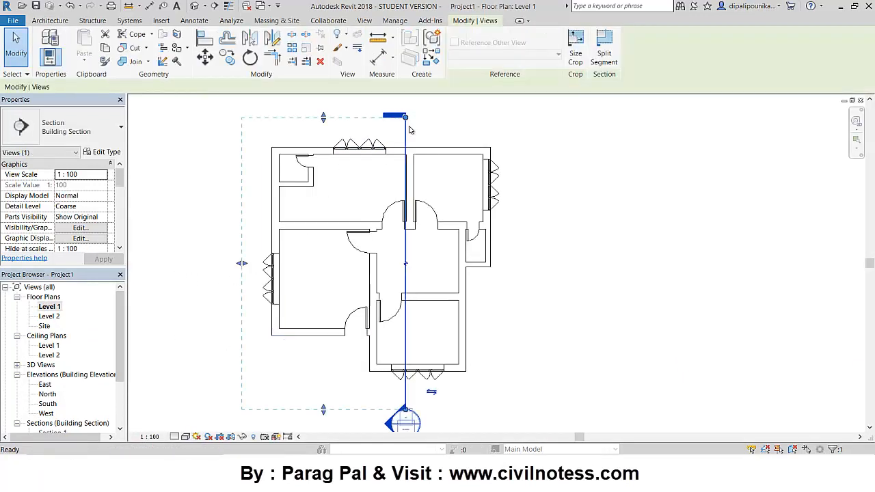
key(Delete)
click(472, 269)
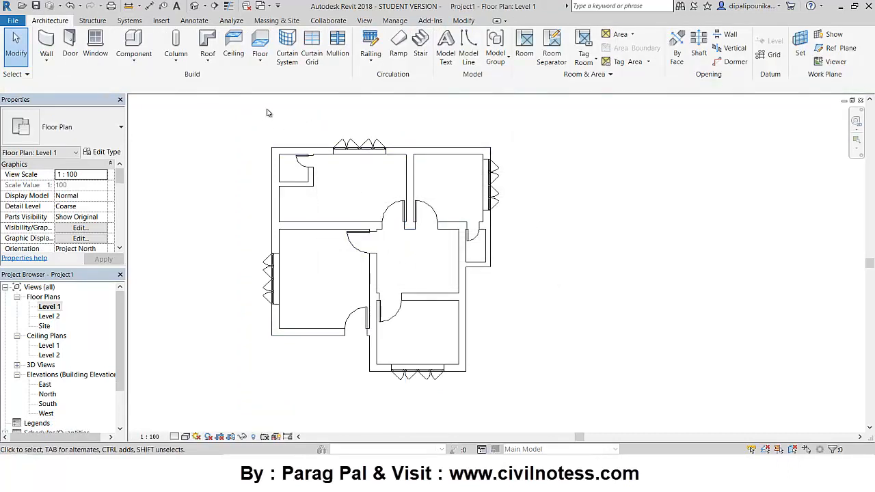
click(176, 63)
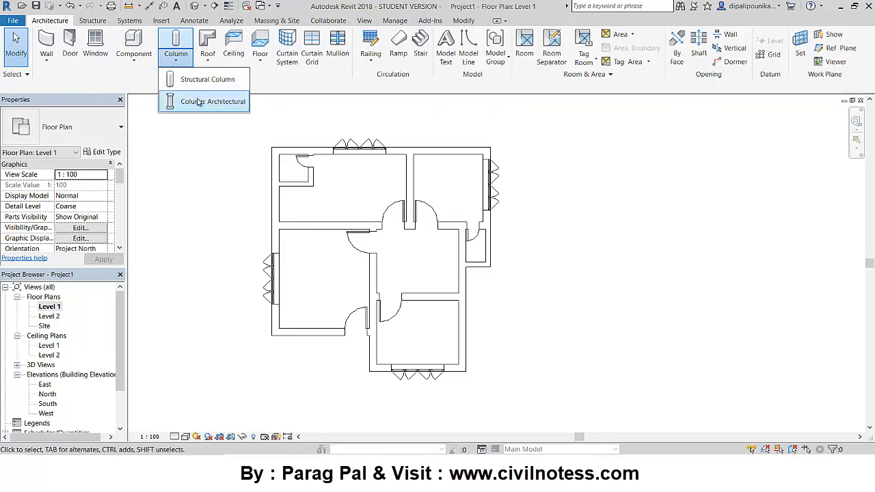
click(238, 135)
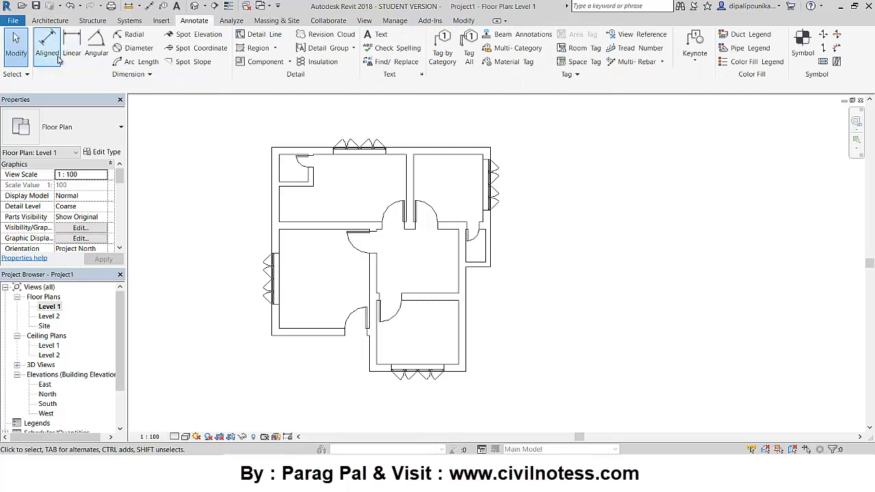
click(71, 49)
scroll(298, 131, up, 2)
scroll(281, 174, up, 2)
scroll(325, 189, up, 2)
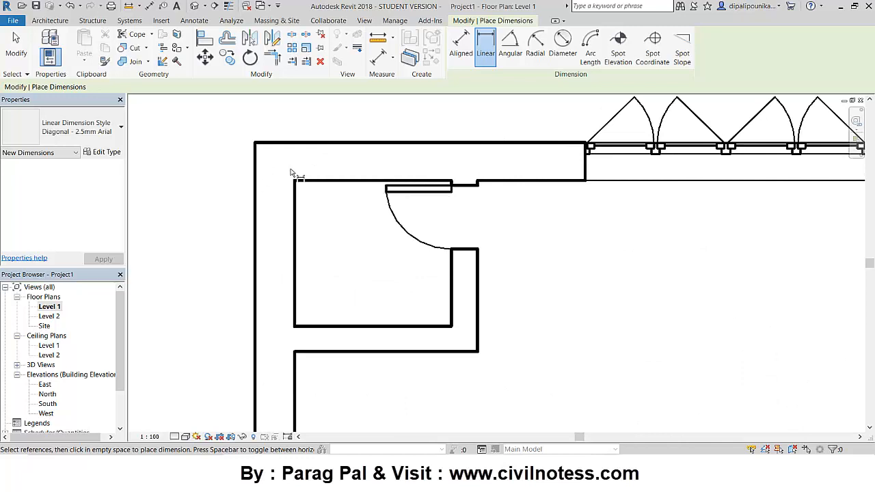
click(392, 62)
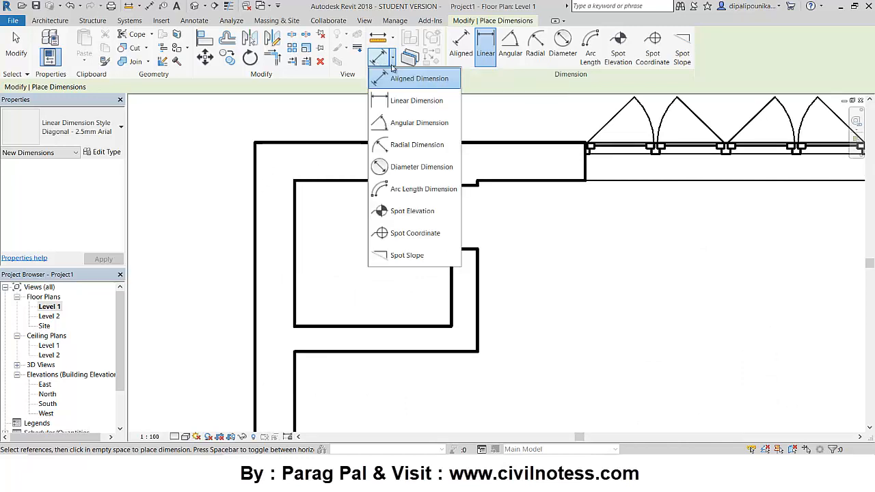
click(416, 100)
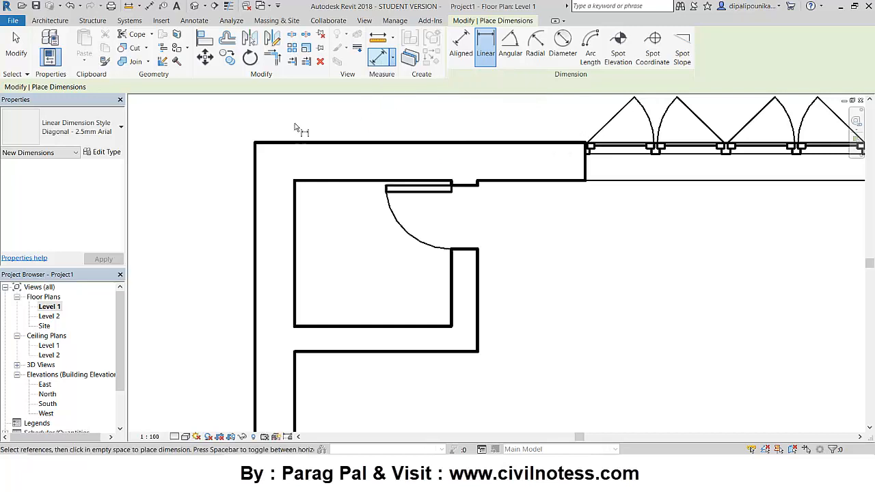
click(263, 143)
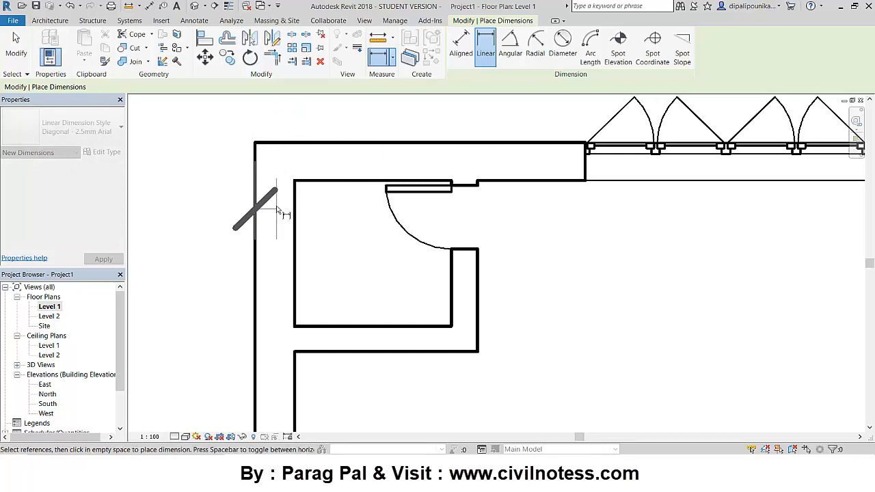
scroll(406, 166, down, 2)
scroll(406, 166, down, 1)
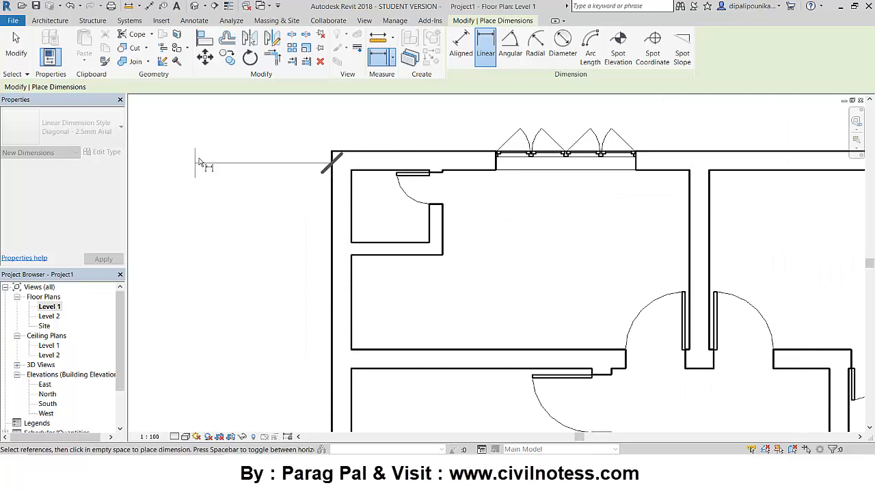
scroll(367, 137, up, 2)
scroll(365, 133, down, 2)
scroll(406, 130, down, 1)
middle_drag(480, 176, 426, 161)
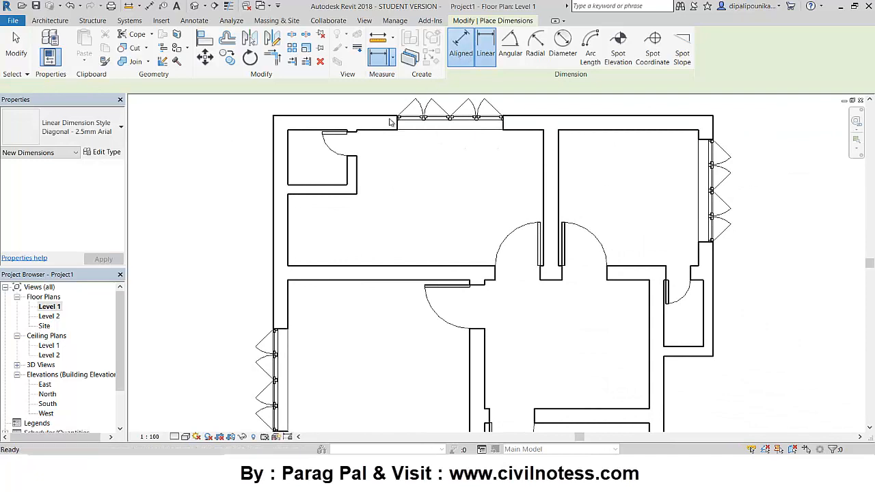
Step: Place an aligned dimension left of the building between the Wall centerlines of the top exterior wall and the lower-left room's bottom wall
click(459, 55)
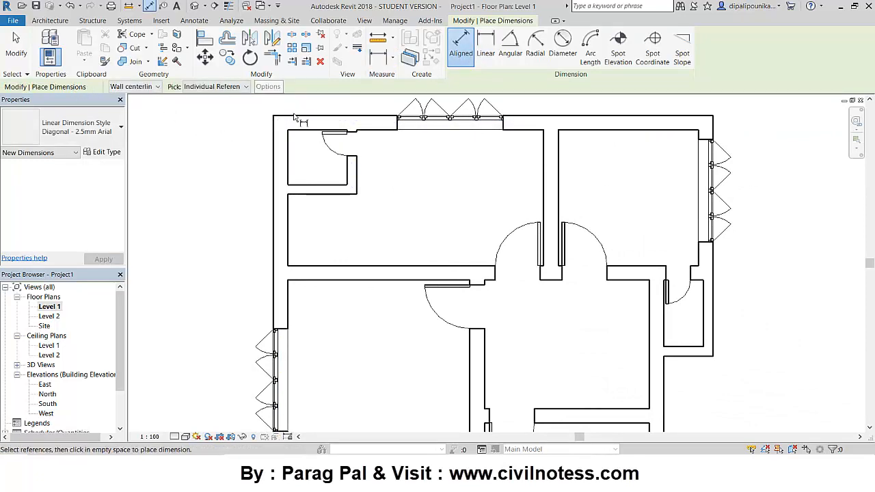
click(152, 88)
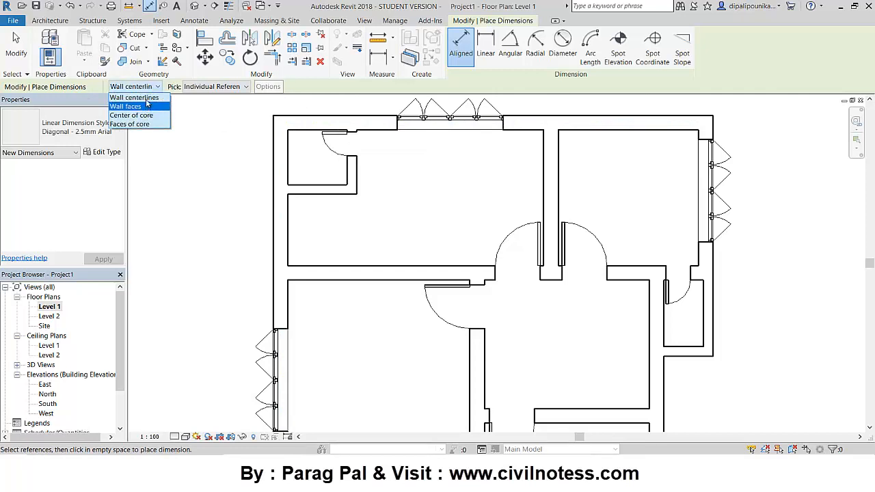
click(147, 99)
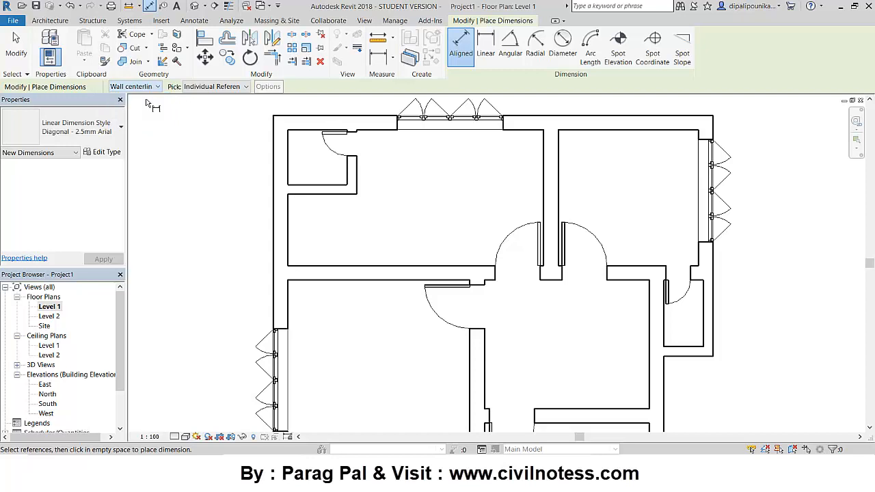
click(281, 125)
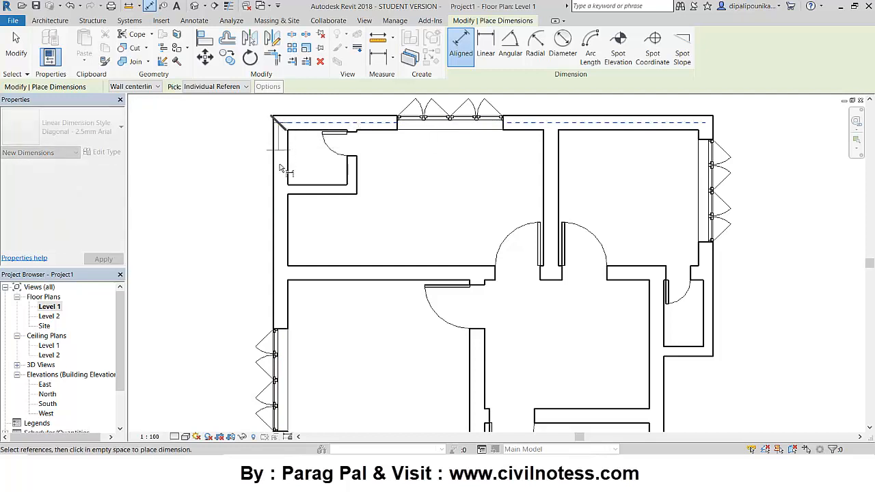
middle_drag(312, 340, 338, 179)
click(304, 326)
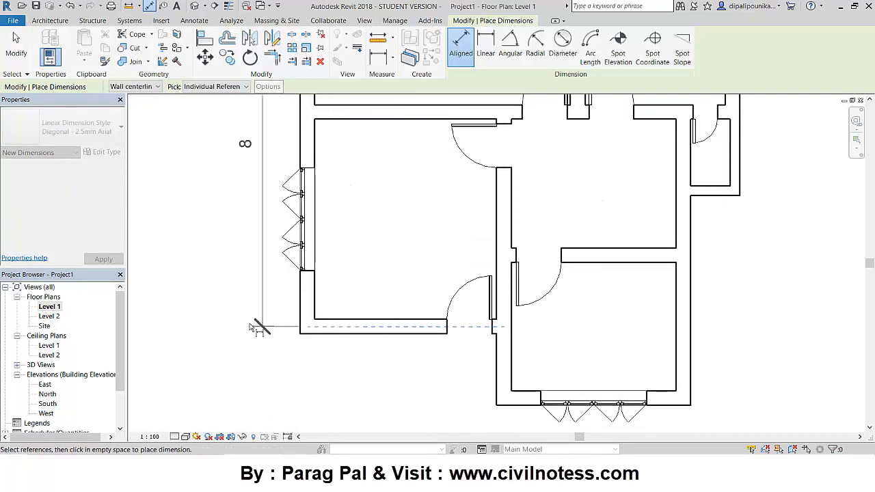
click(238, 326)
Step: Dimension the building's overall width above the top wall, between the centerlines of the left and right exterior walls
scroll(294, 303, down, 2)
middle_drag(336, 179, 307, 299)
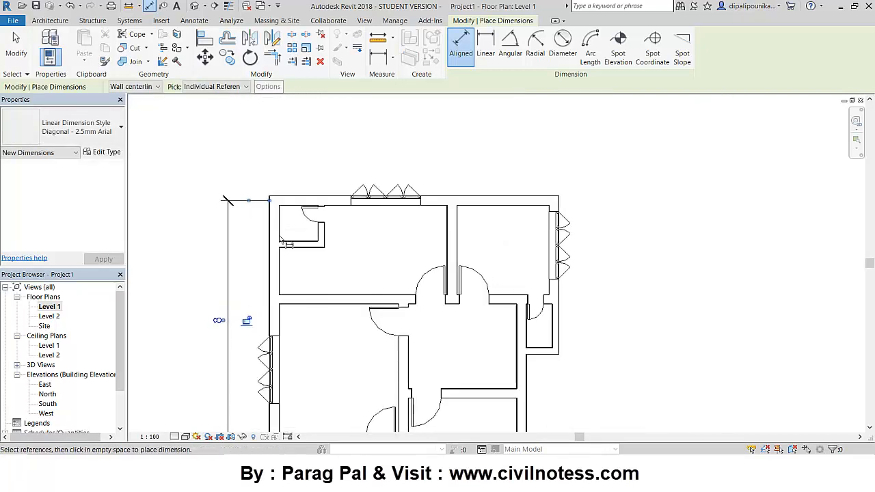
scroll(281, 202, up, 2)
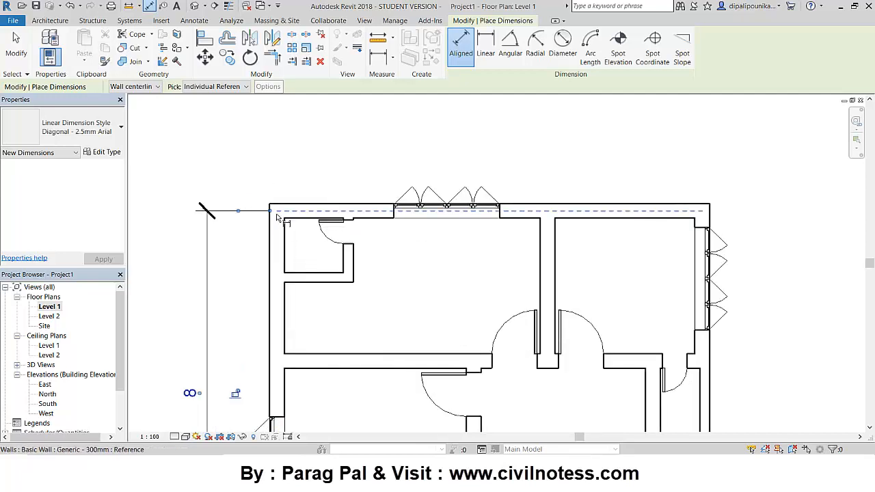
click(263, 185)
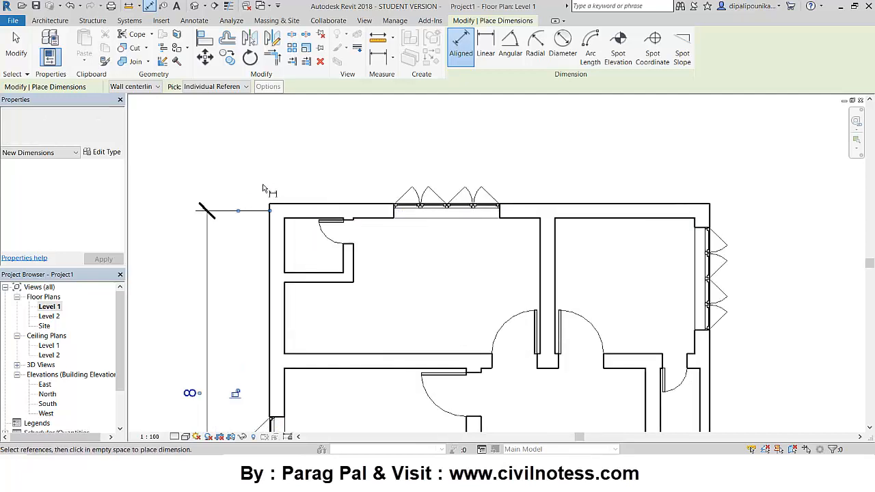
click(287, 223)
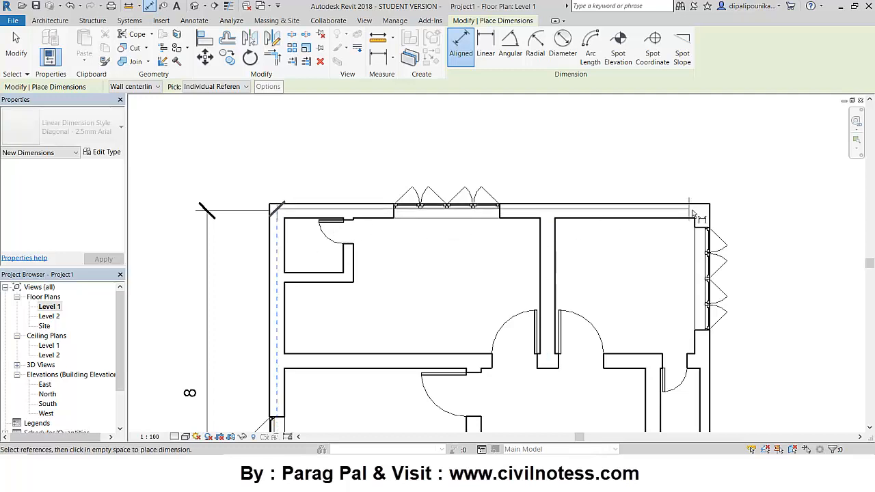
click(701, 216)
click(683, 166)
scroll(472, 267, down, 3)
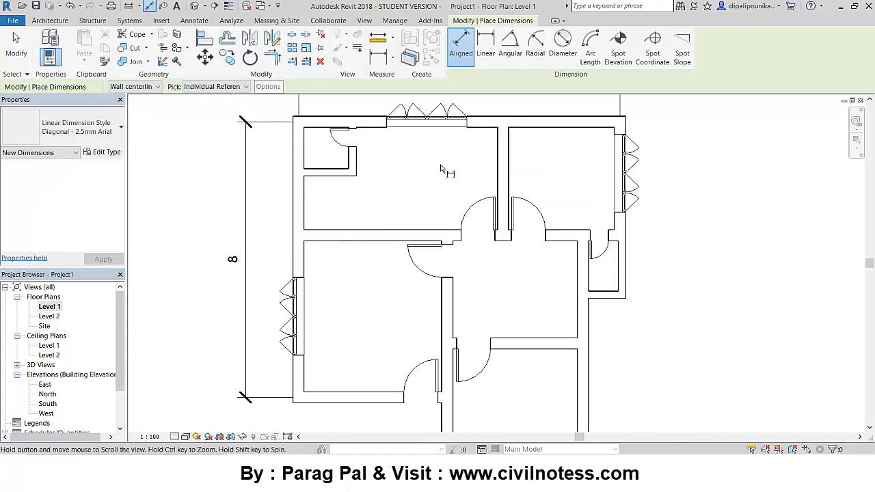
Step: Dimension the small top-left room's width just below it, from the left exterior wall's centerline to the room's right wall centerline
scroll(439, 190, down, 1)
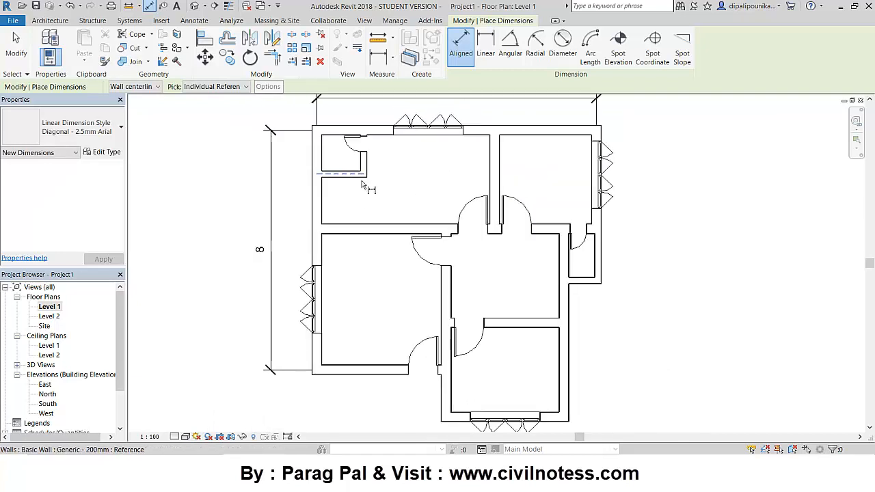
scroll(320, 179, up, 1)
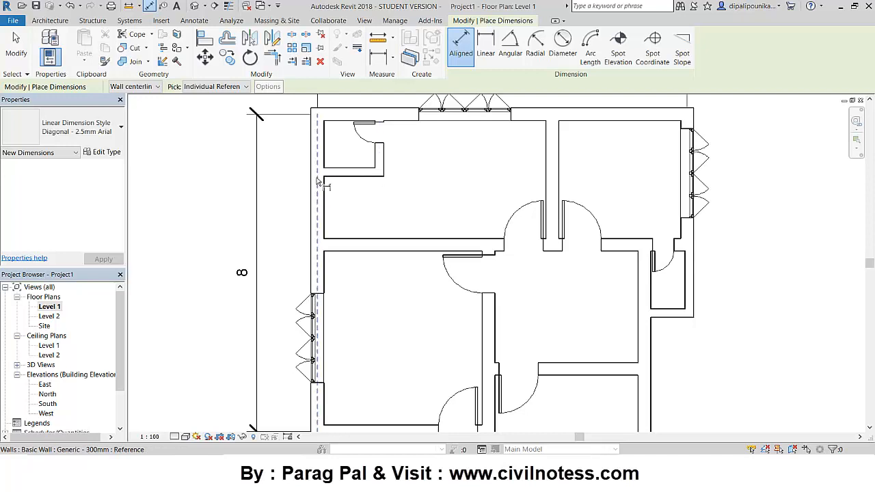
click(317, 180)
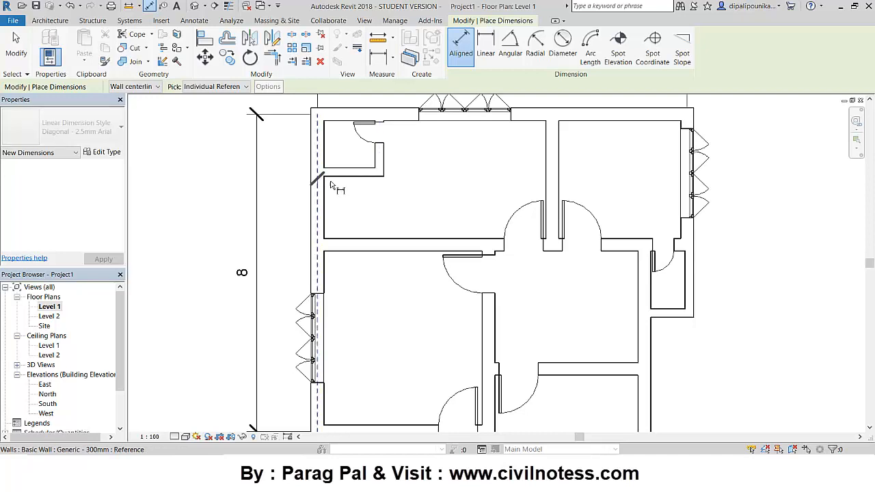
scroll(381, 182, up, 2)
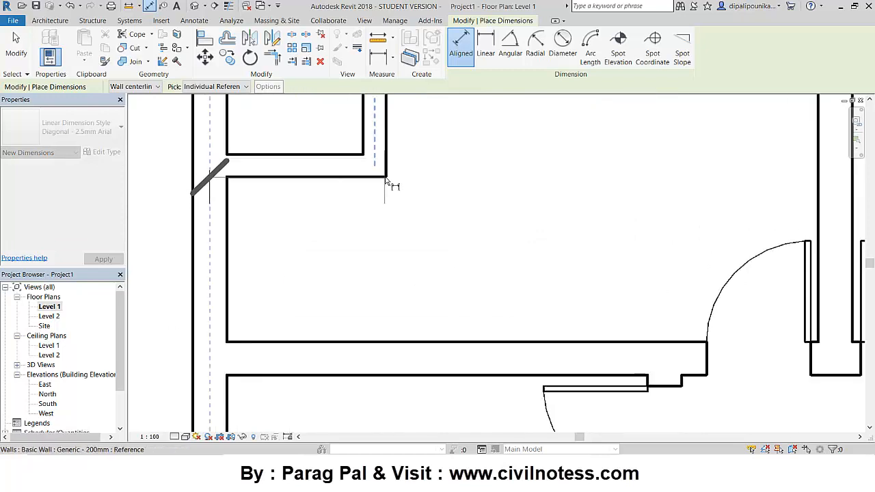
click(390, 185)
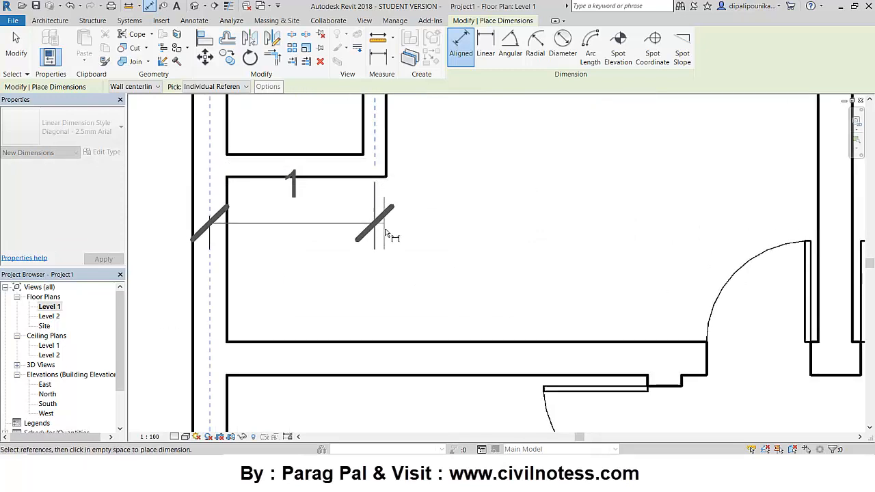
click(390, 244)
scroll(465, 212, down, 2)
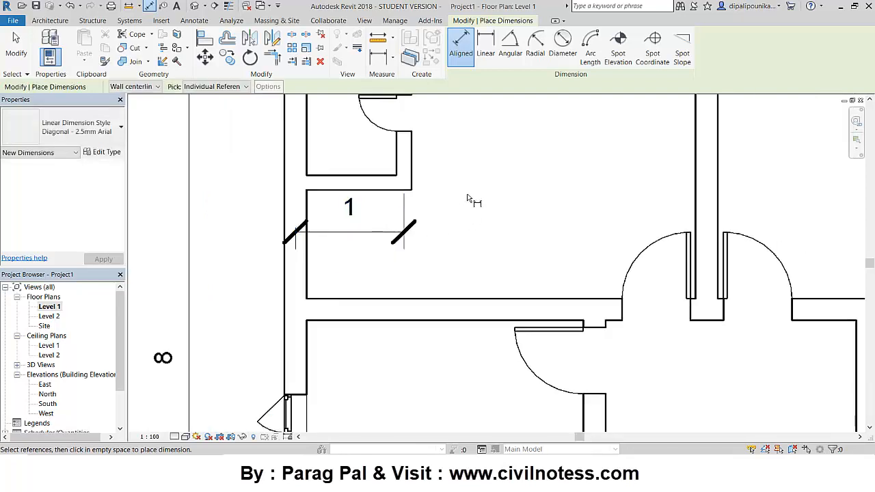
scroll(473, 198, down, 2)
middle_drag(432, 199, 368, 199)
scroll(400, 197, down, 2)
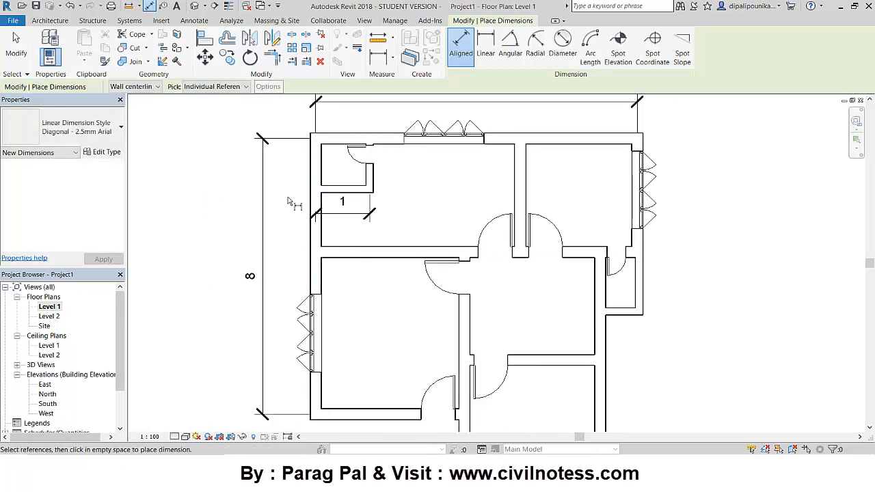
scroll(365, 227, down, 2)
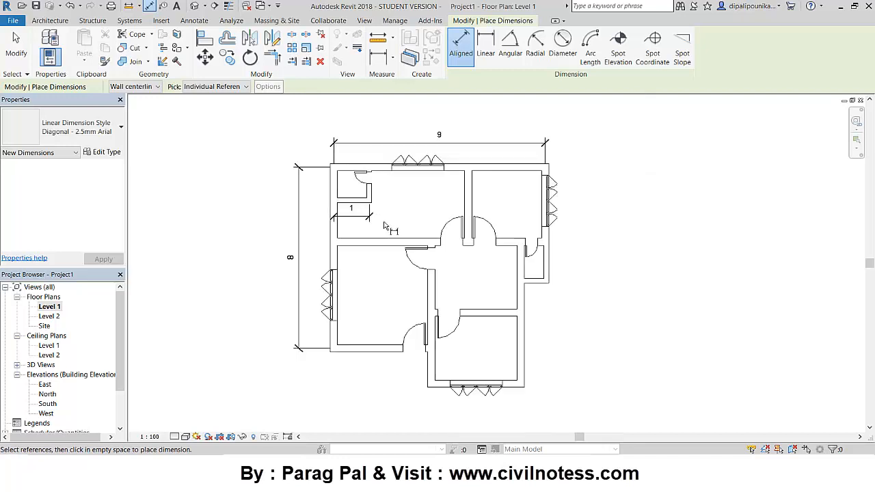
scroll(395, 216, up, 1)
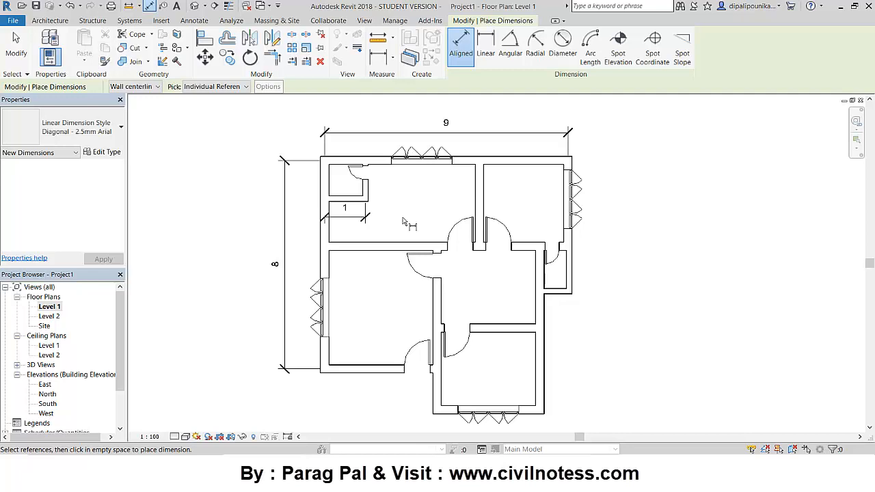
Step: Examine the project's Save As settings, including the file save options and thumbnail preview source, and cancel without saving
click(14, 20)
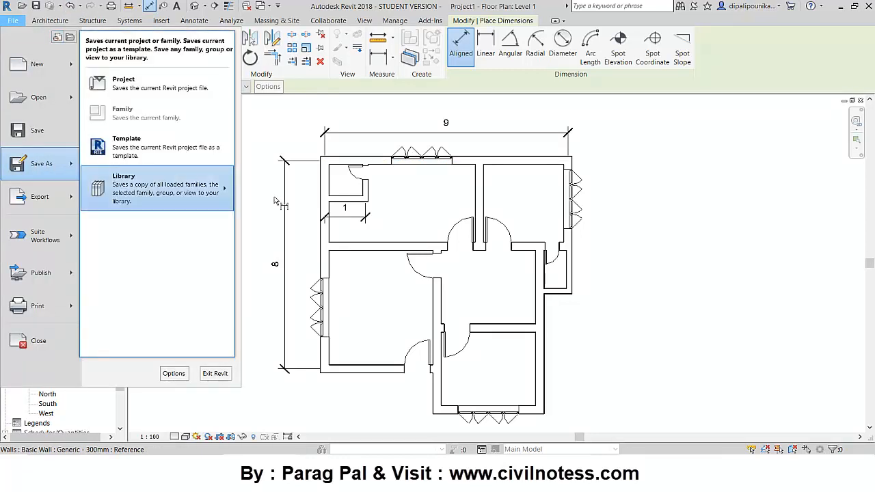
click(14, 21)
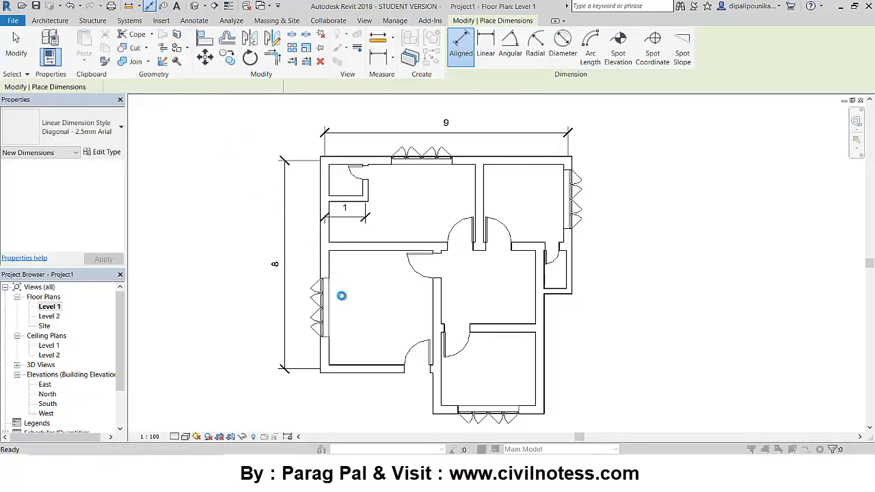
click(350, 333)
click(350, 339)
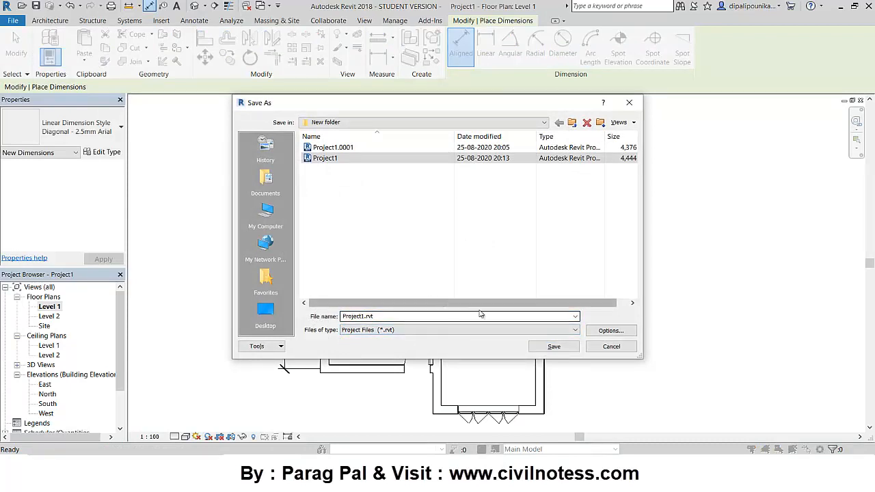
click(576, 317)
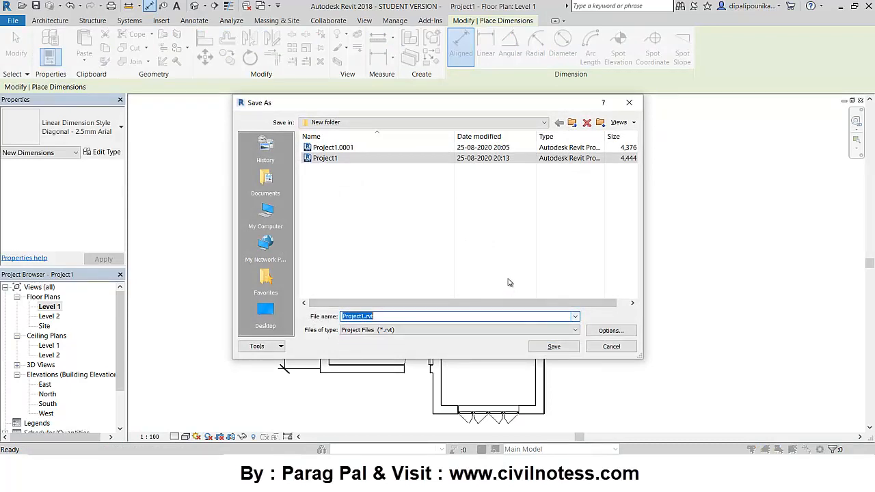
click(610, 330)
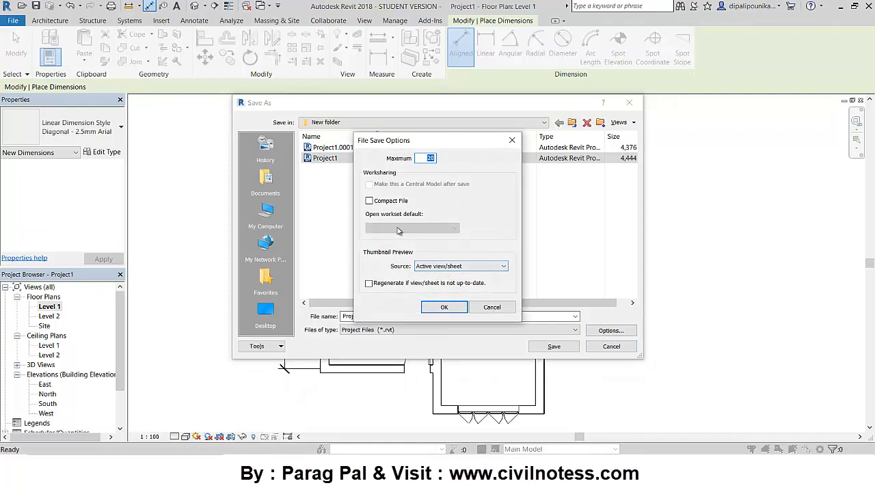
click(464, 266)
click(463, 268)
click(492, 307)
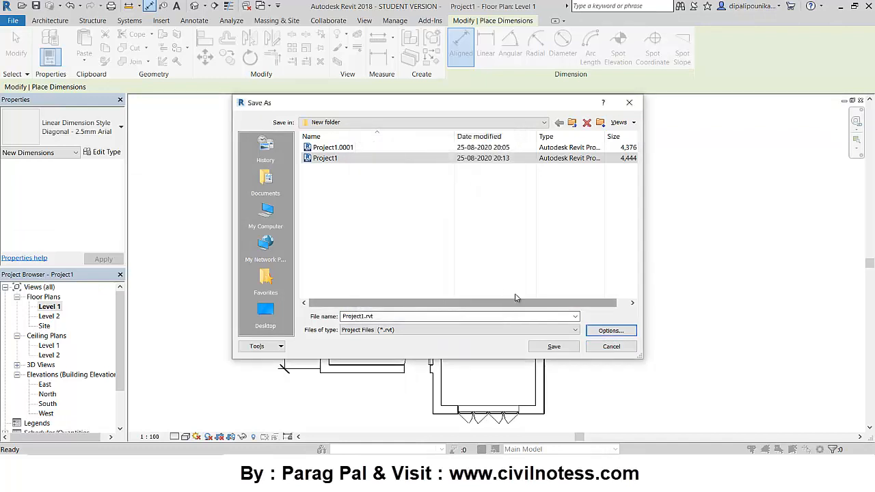
click(595, 349)
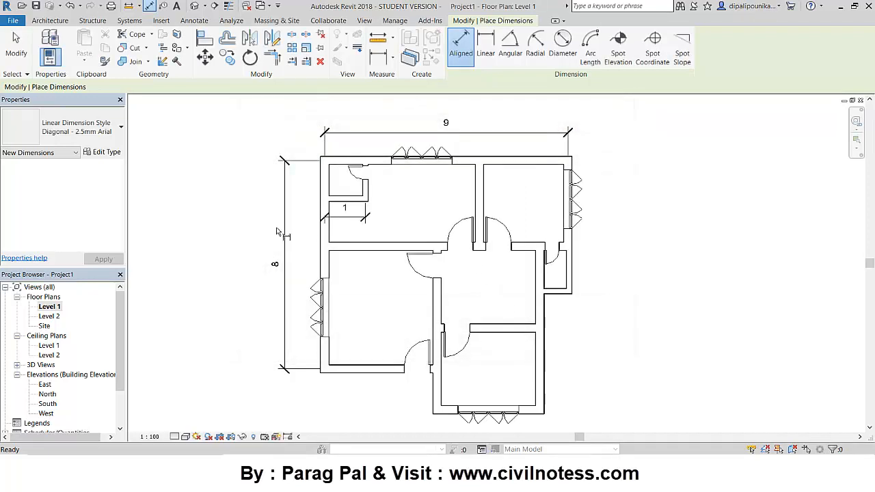